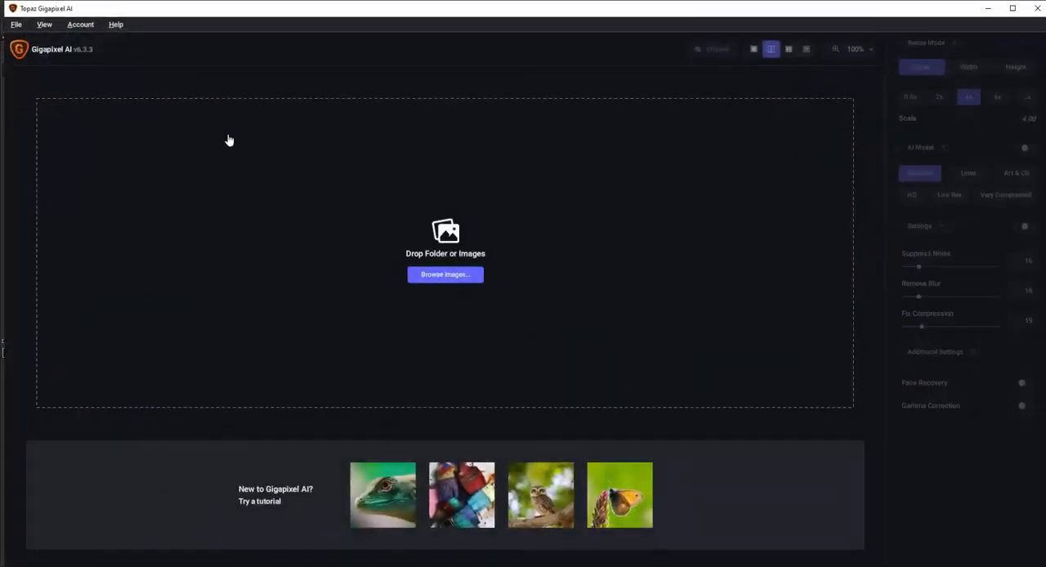
Put Gigapixel AI away, look at the empty DTFRIP workspace, and return to Photoshop.
click(988, 9)
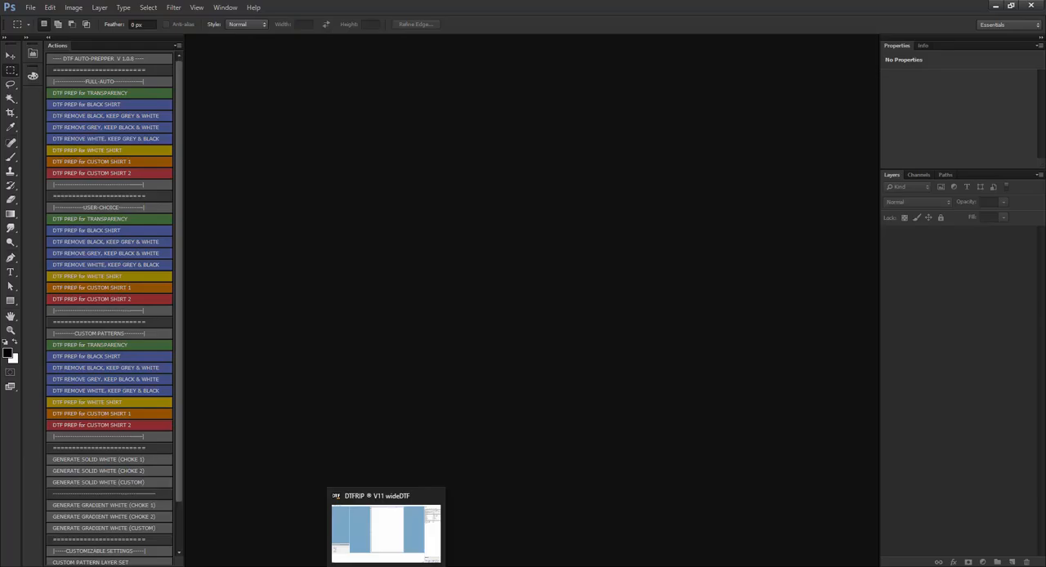
click(386, 565)
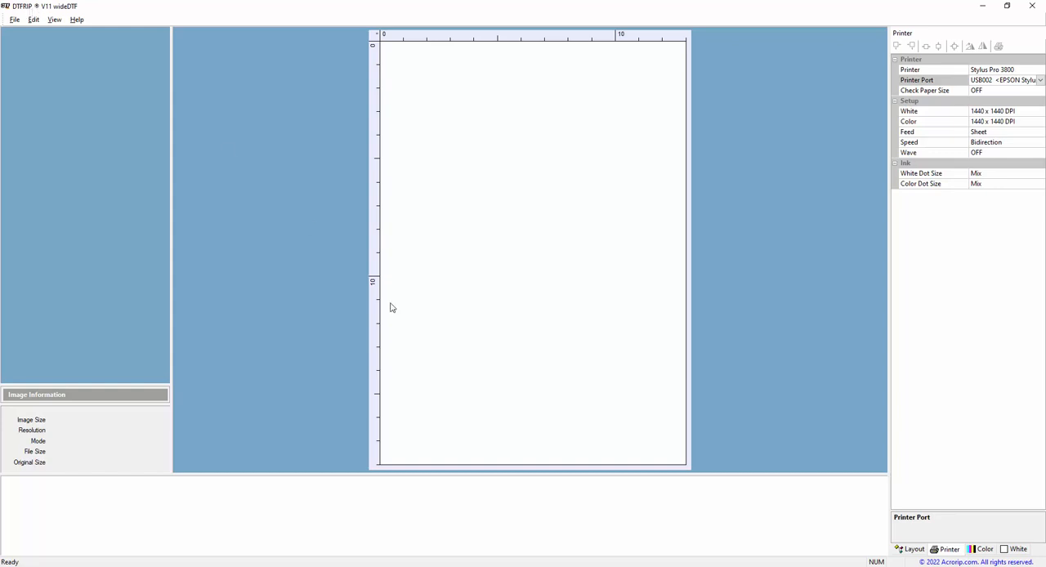
mouse_move(428, 565)
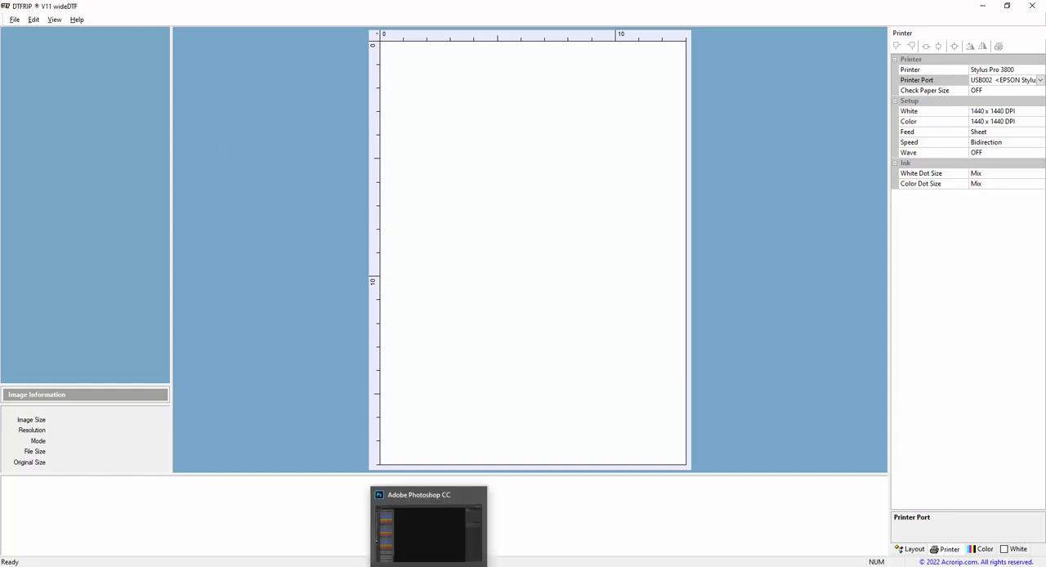
click(429, 532)
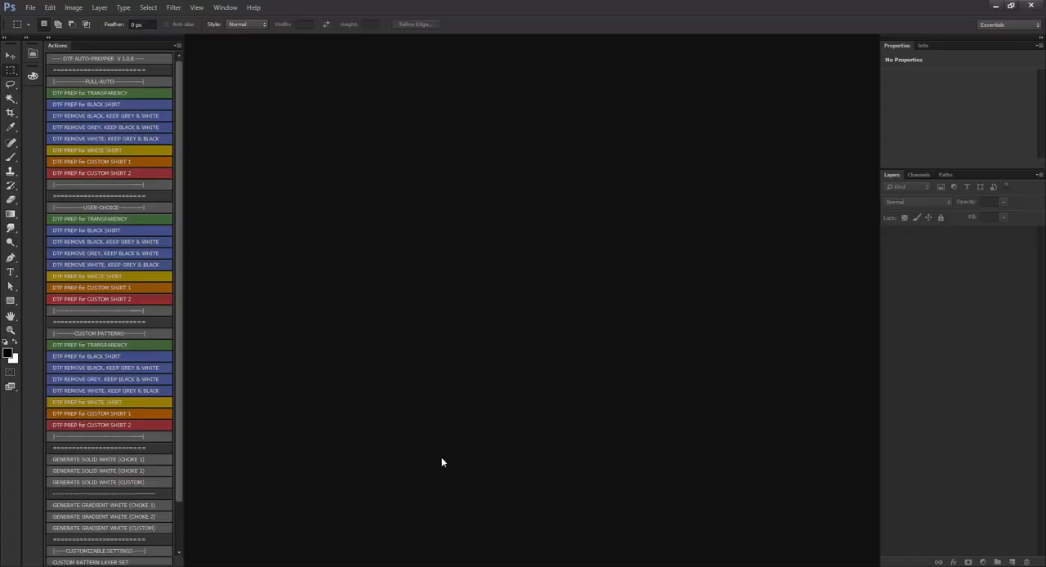
Switch to Chrome, view the DTF Auto-Prepper product page and the Max Chroma shop at payhip.com/MaxChroma, and minimize the browser.
mouse_move(216, 565)
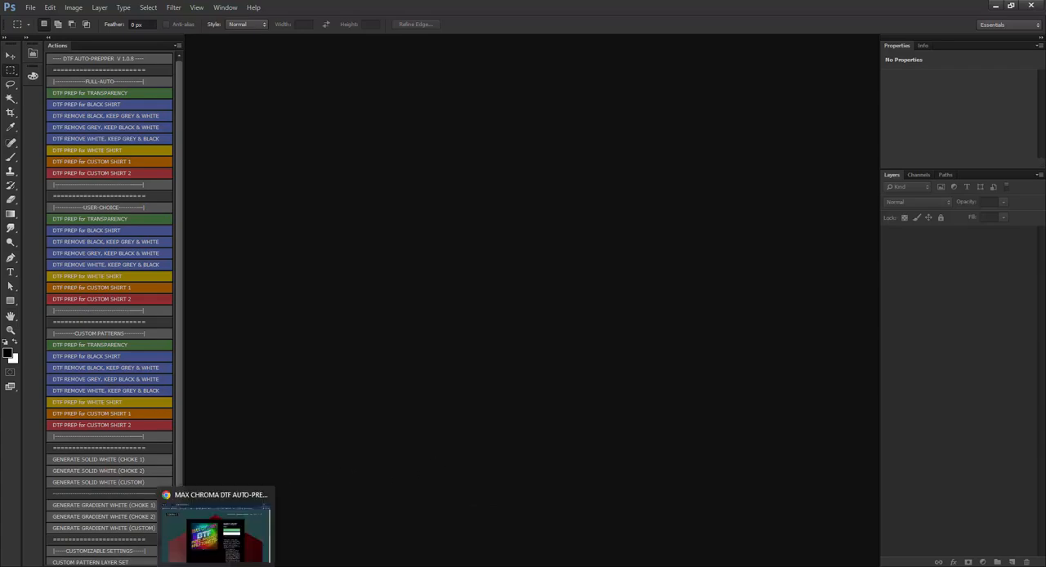
click(216, 531)
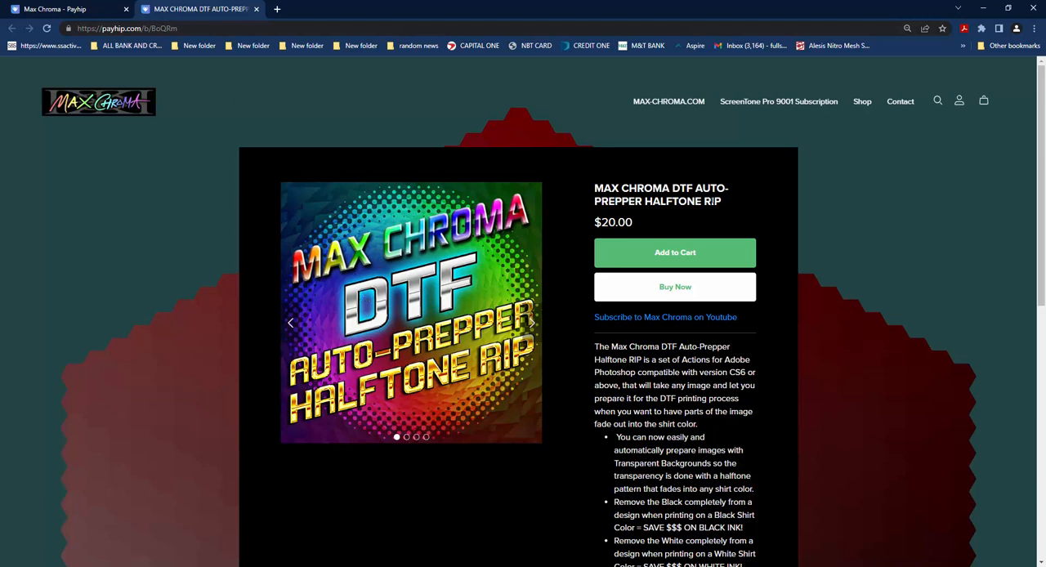
click(103, 8)
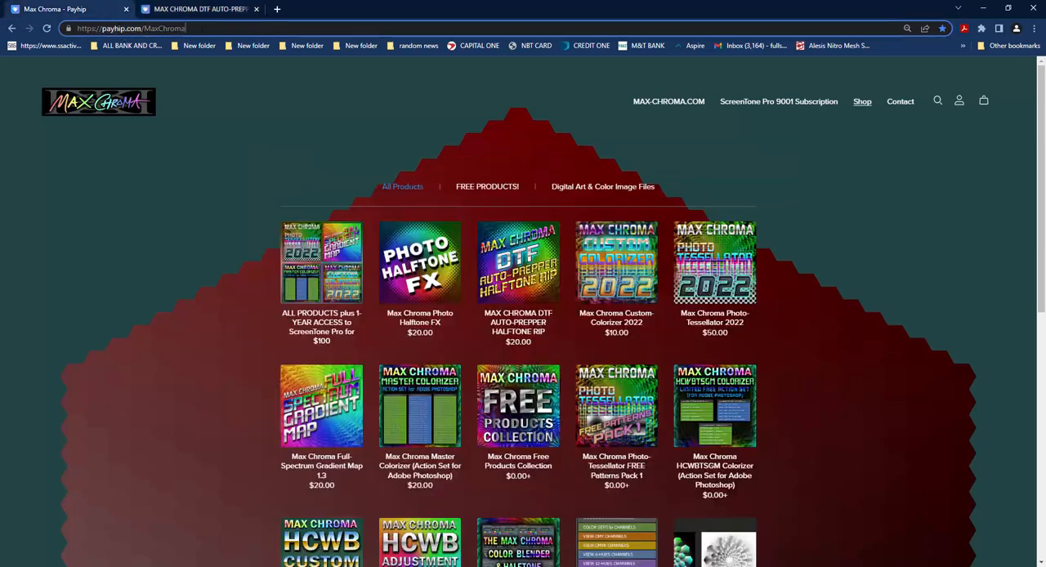
drag(119, 29, 102, 29)
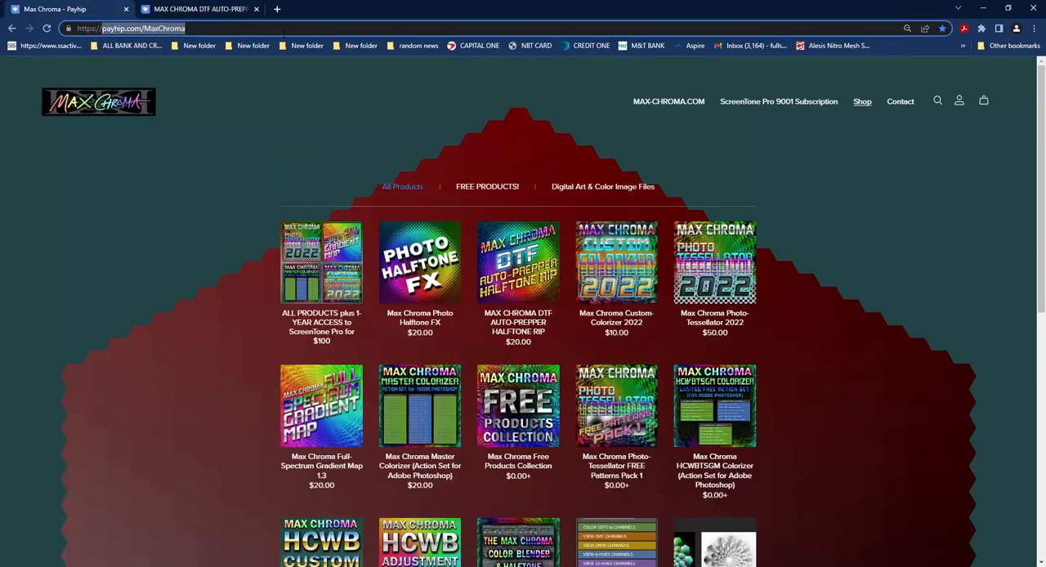
click(985, 8)
Switch to the Midjourney Bot chat in Discord, review the prepared astronaut-on-a-bike tour tshirt prompt with --ar 4:5, and submit it with /imagine.
key(alt+Tab)
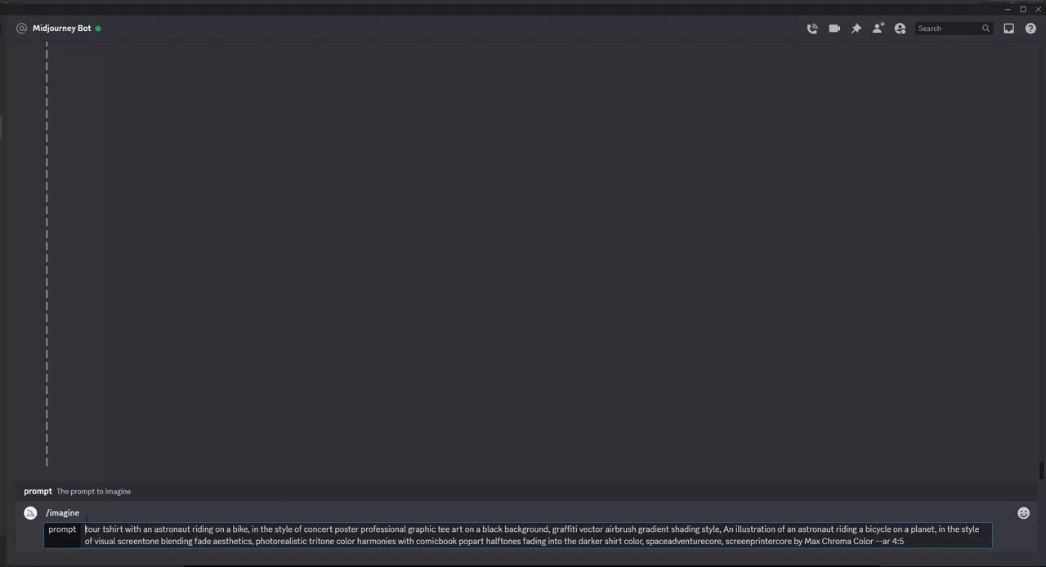
drag(154, 529, 253, 529)
key(ctrl+a)
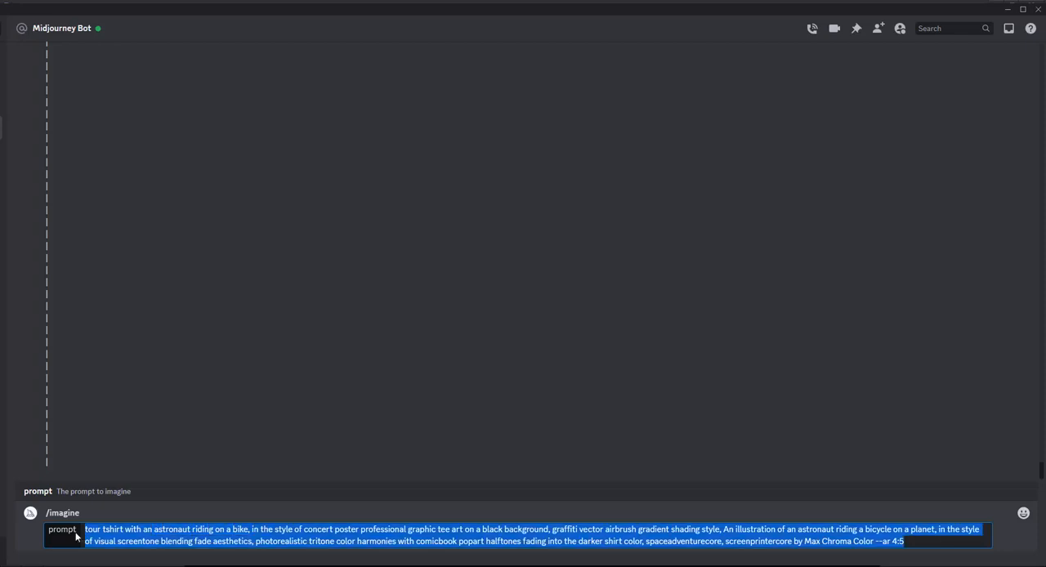
click(87, 532)
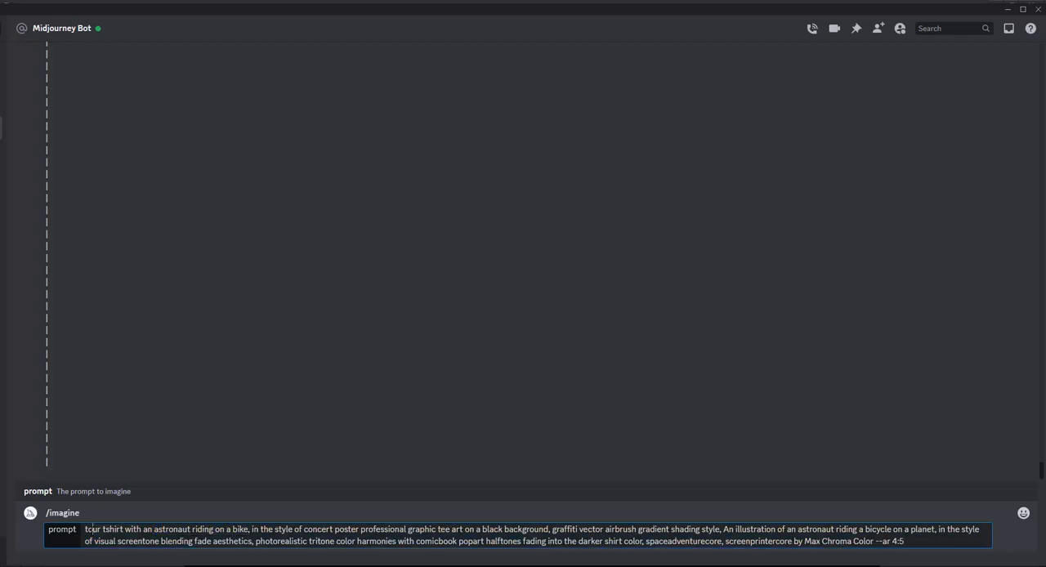
mouse_move(85, 530)
mouse_down()
mouse_move(940, 531)
mouse_move(167, 541)
mouse_move(905, 541)
mouse_move(883, 541)
mouse_up()
click(257, 530)
click(555, 530)
click(906, 542)
drag(120, 530, 225, 530)
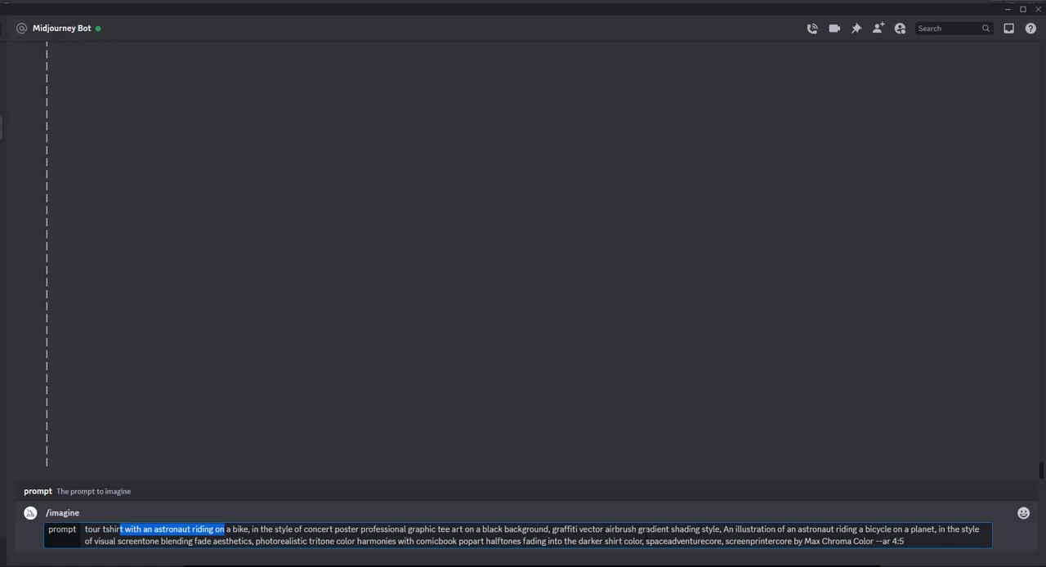
click(920, 543)
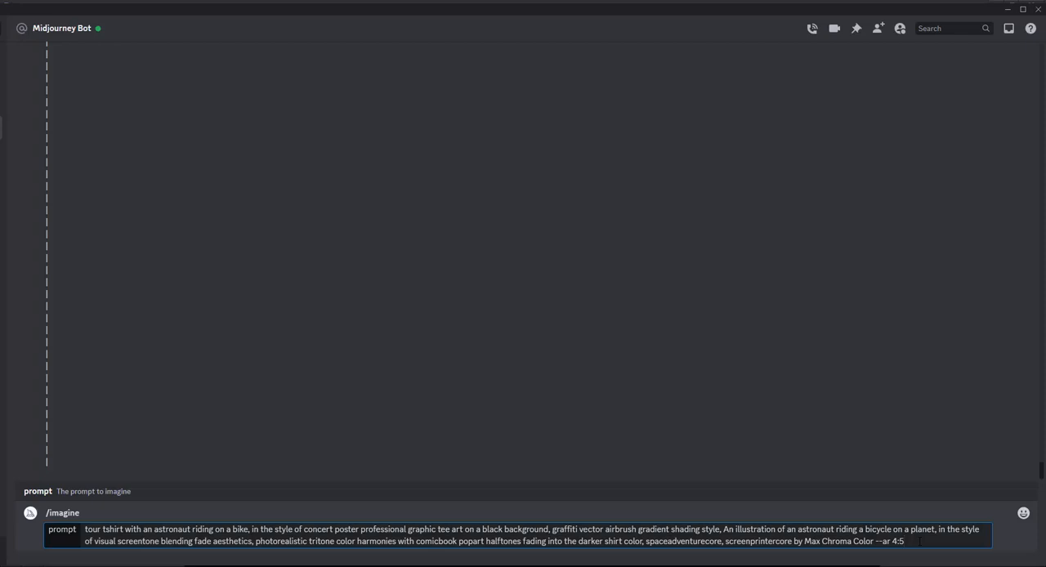
key(Return)
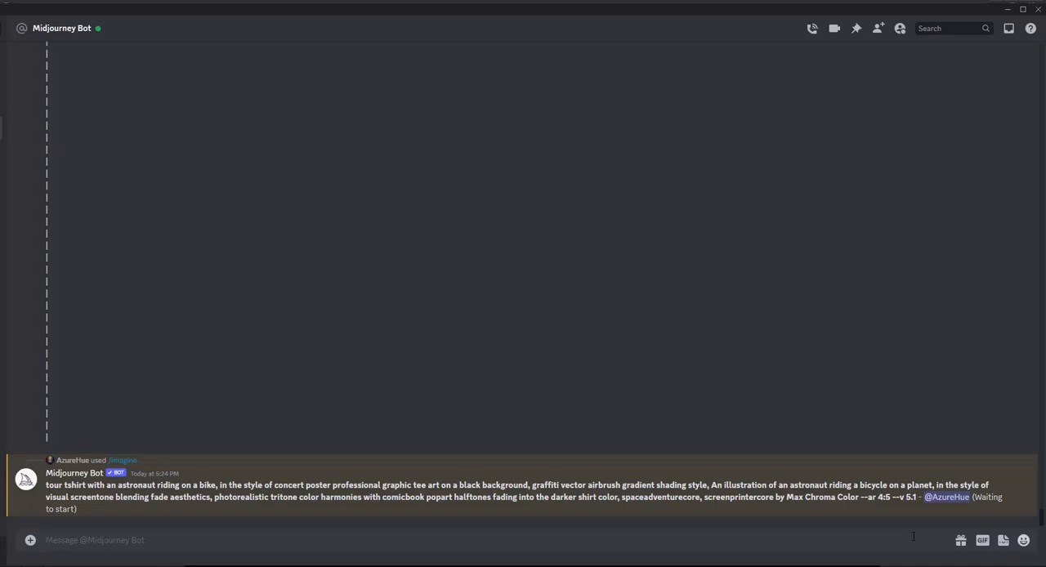
Check the version parameter in the submitted prompt and minimize the open windows to reach the desktop.
drag(893, 497, 917, 497)
click(912, 514)
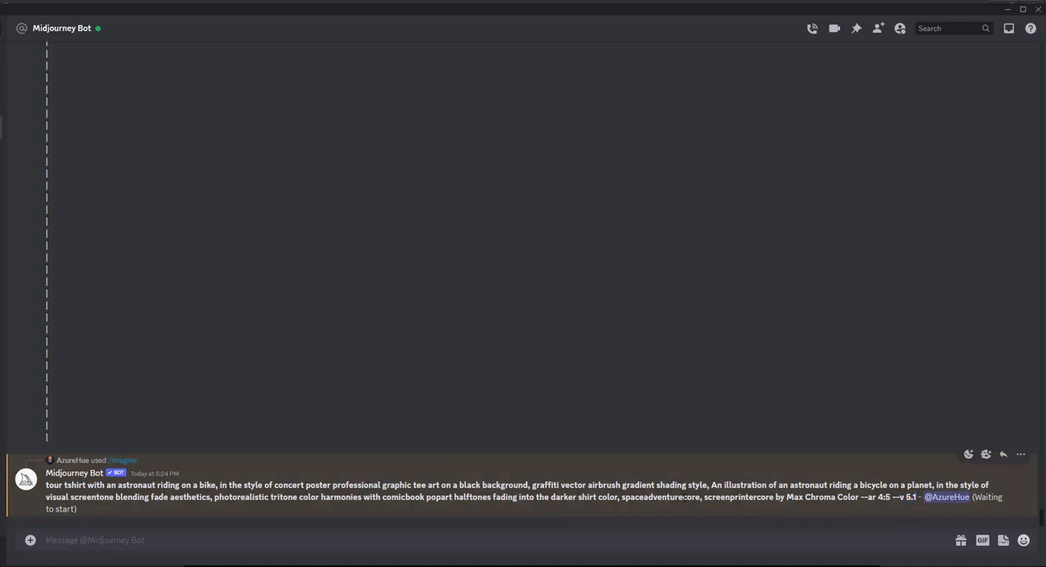
click(1008, 9)
click(992, 9)
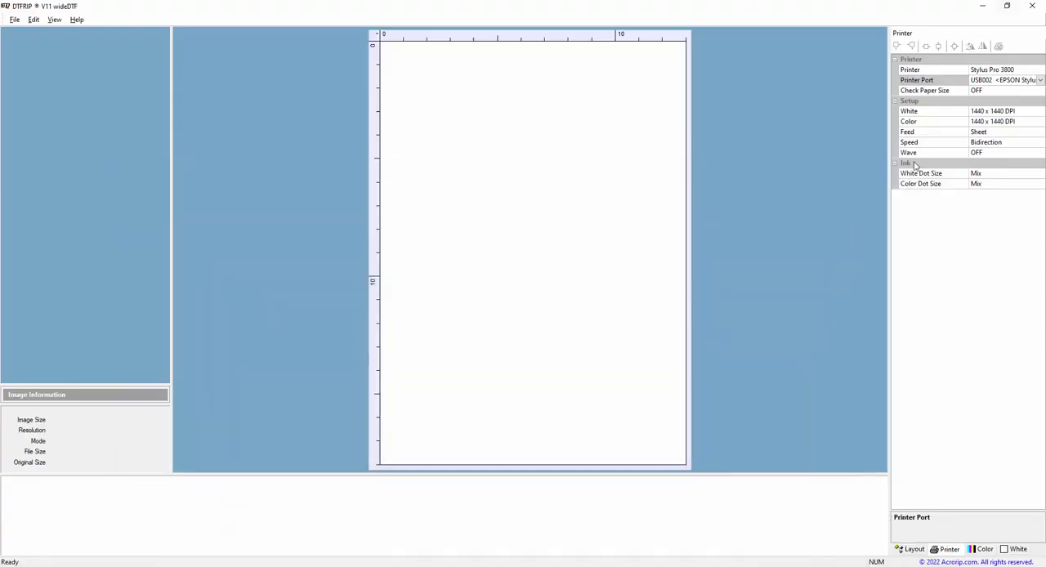
click(982, 7)
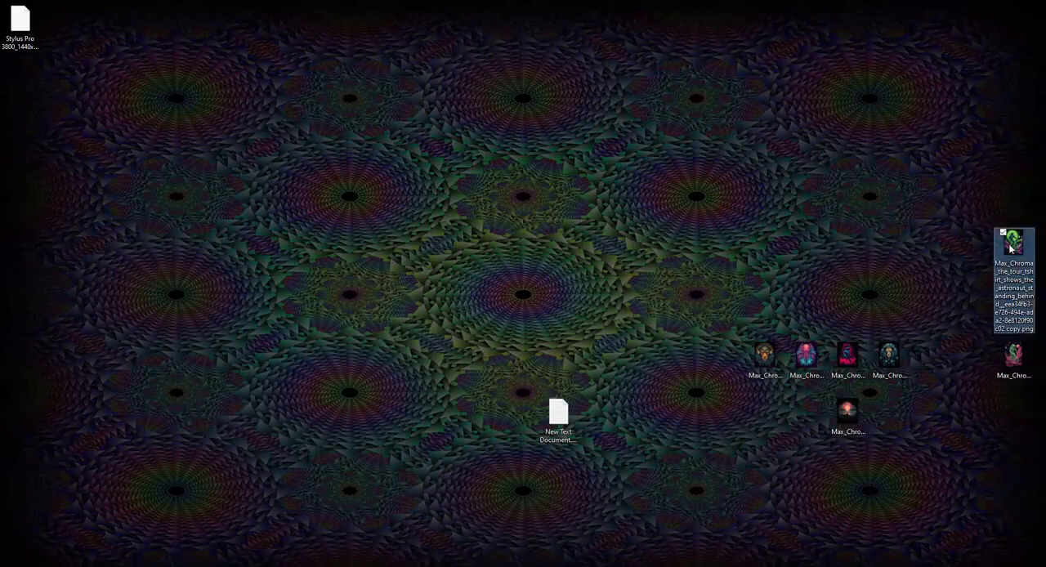
Open the desktop PNG of the astronaut with the green moon, move its viewer aside, and widen the window.
double_click(1012, 245)
drag(866, 55, 244, 46)
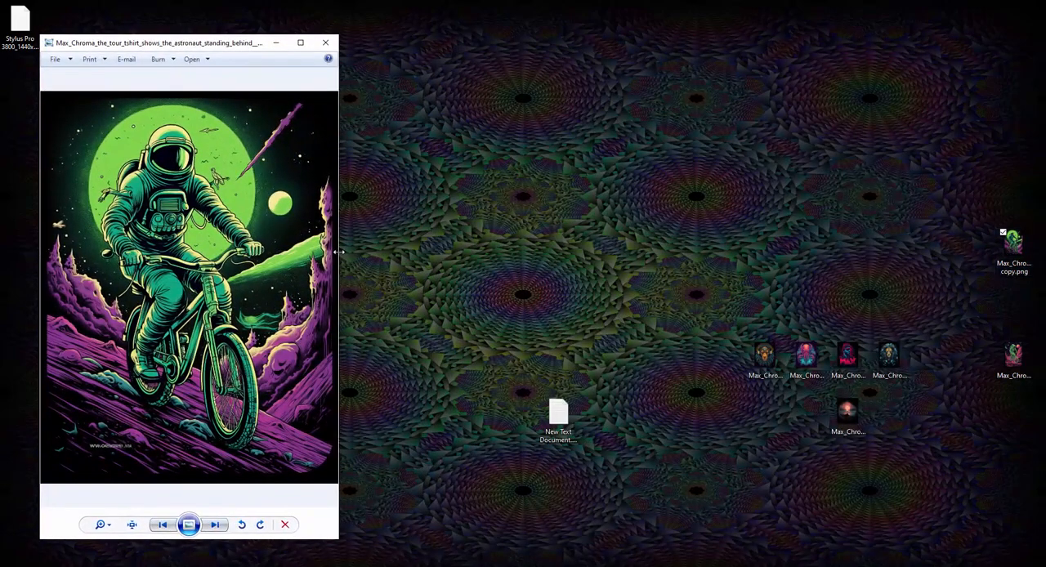
drag(338, 252, 443, 253)
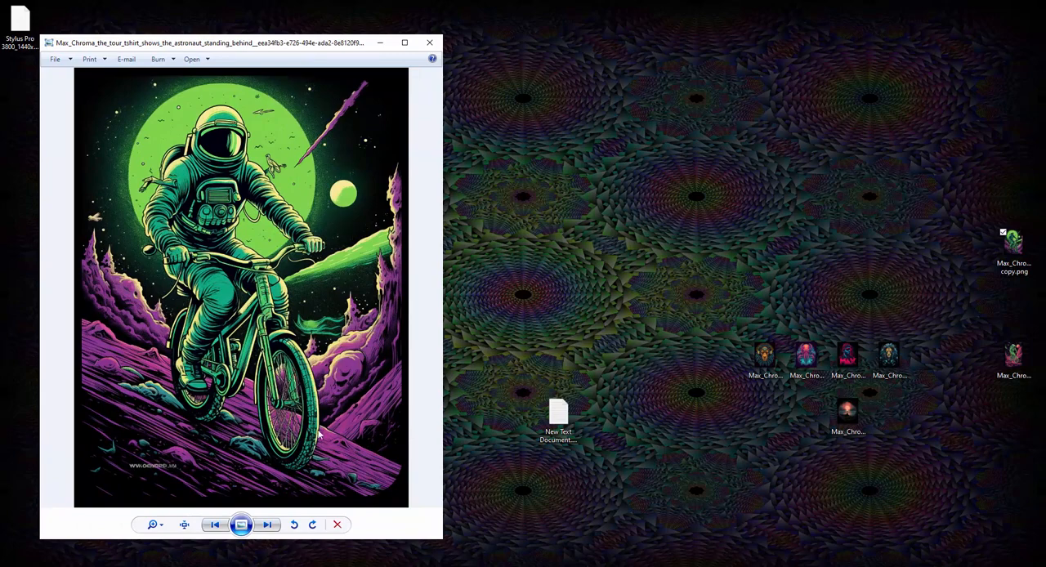
Open the red-and-green astronaut image alongside the first, examine its detail up close, and close it.
double_click(1018, 359)
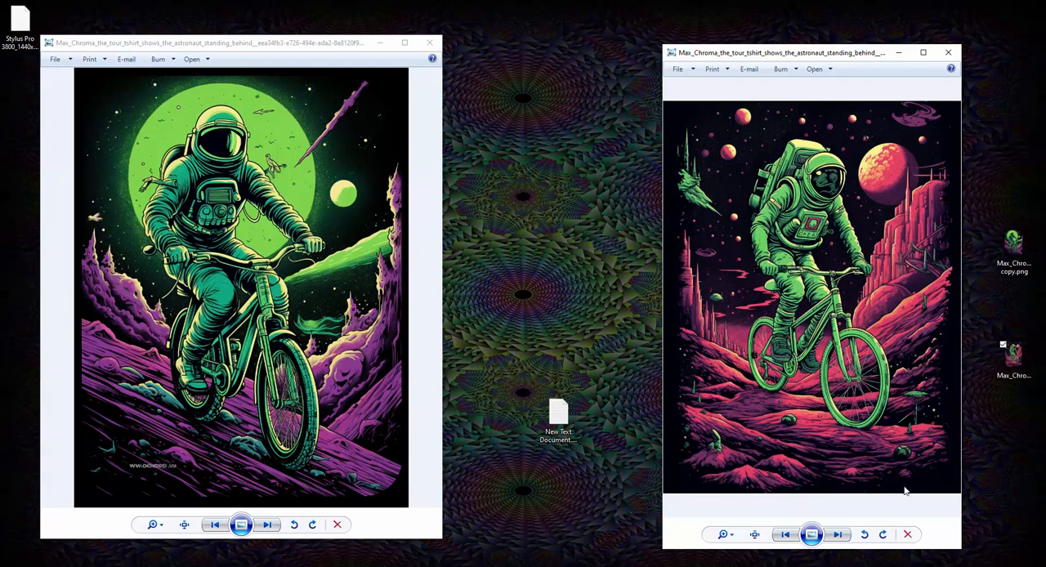
scroll(765, 433, up, 5)
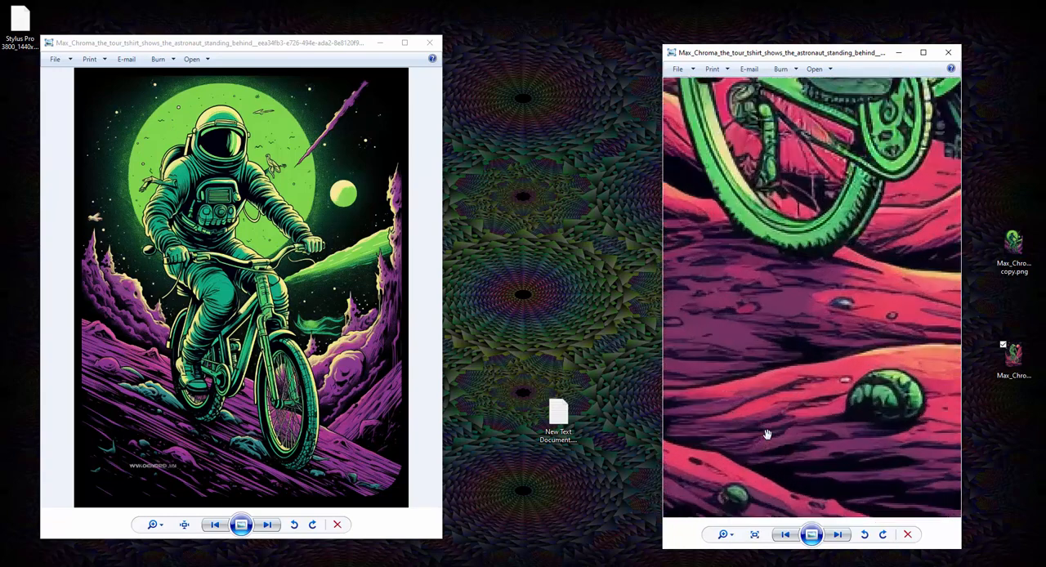
scroll(826, 401, up, 4)
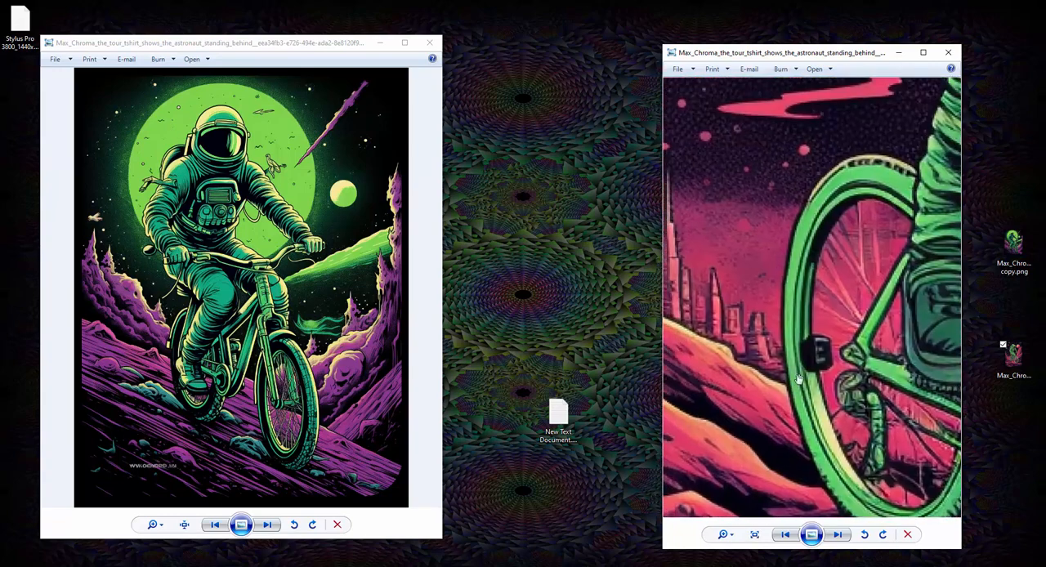
click(948, 52)
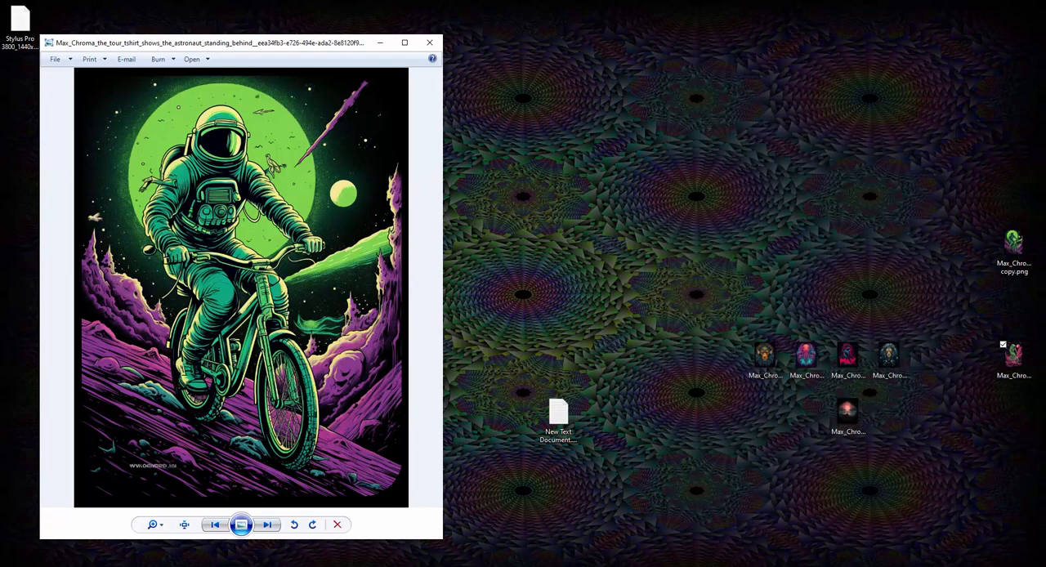
Reopen the red-and-green astronaut image maximized, inspect the dot texture in its dark background, and close both image viewers.
double_click(1014, 363)
click(921, 54)
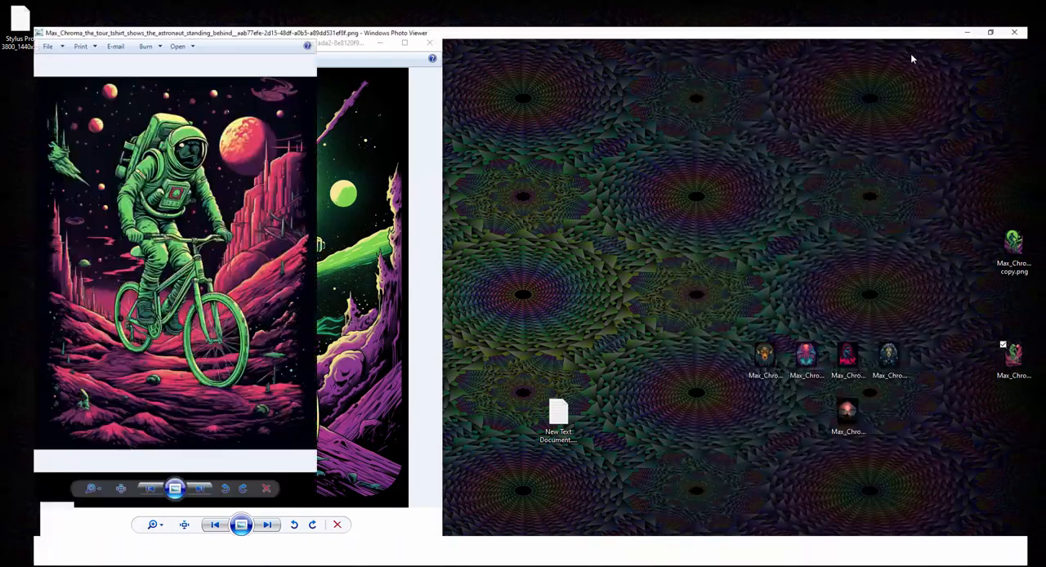
scroll(389, 348, up, 6)
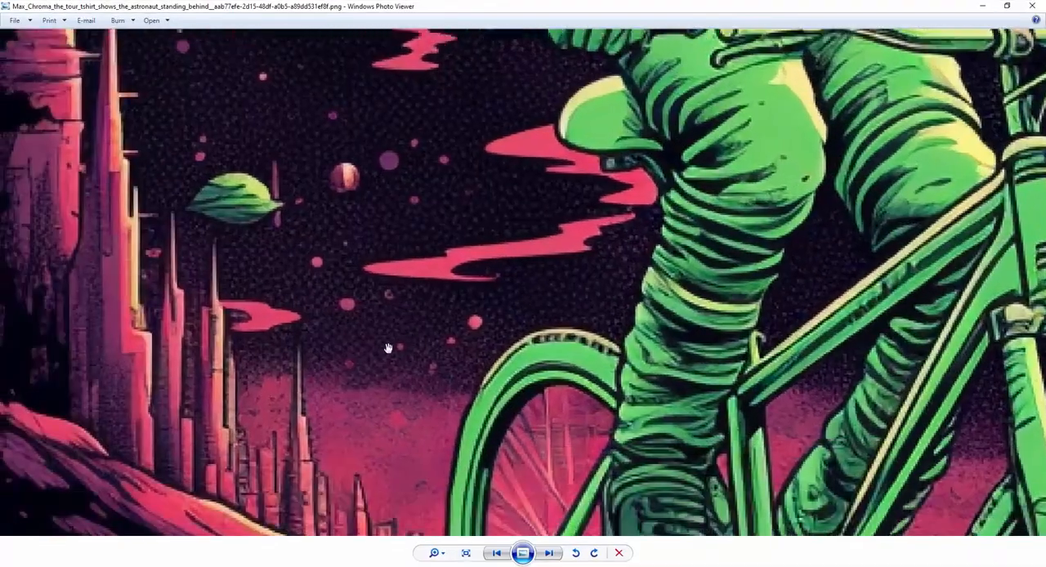
scroll(388, 348, up, 3)
drag(395, 274, 471, 429)
drag(524, 107, 581, 254)
drag(533, 198, 501, 321)
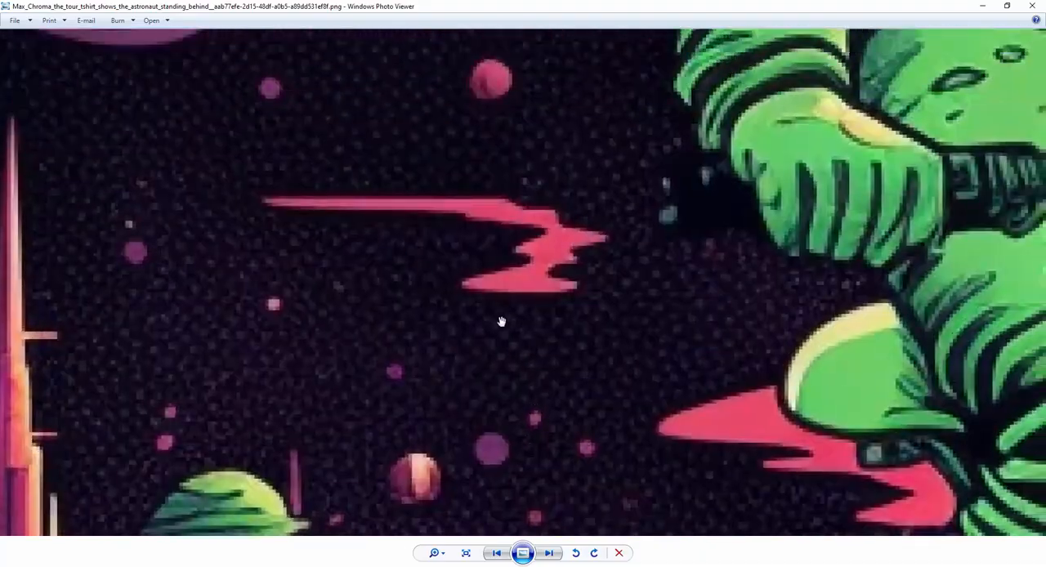
scroll(502, 321, down, 9)
click(1033, 6)
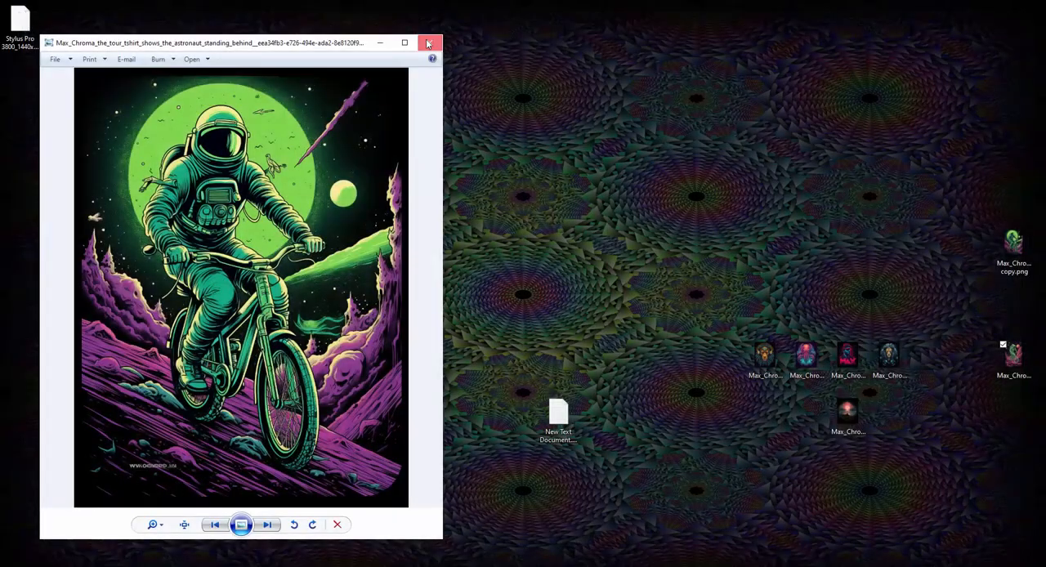
click(428, 44)
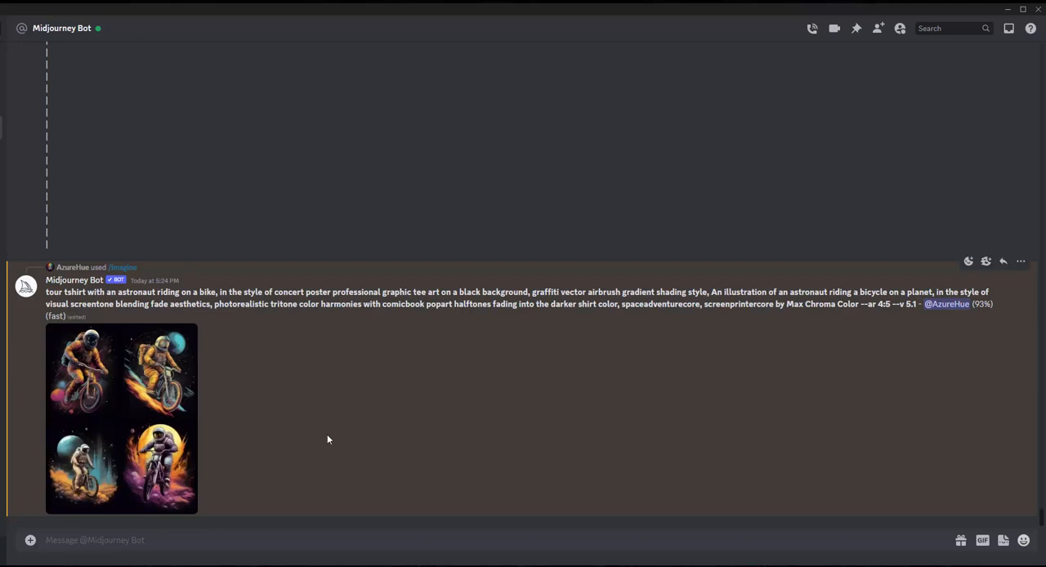
Request the finished four-image astronaut grid as individual images with Midjourney's DM Results command.
drag(894, 304, 917, 304)
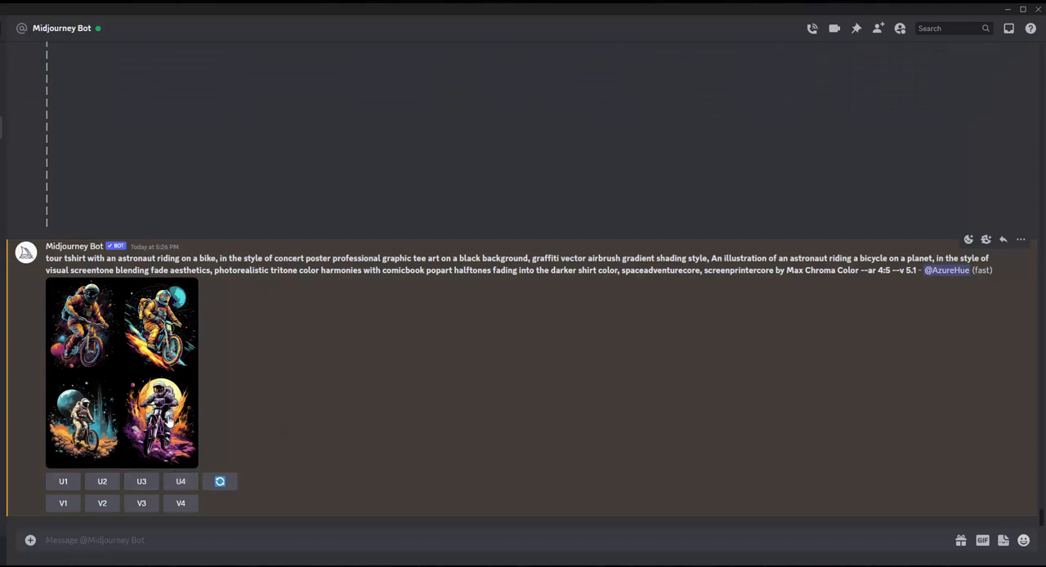
right_click(292, 396)
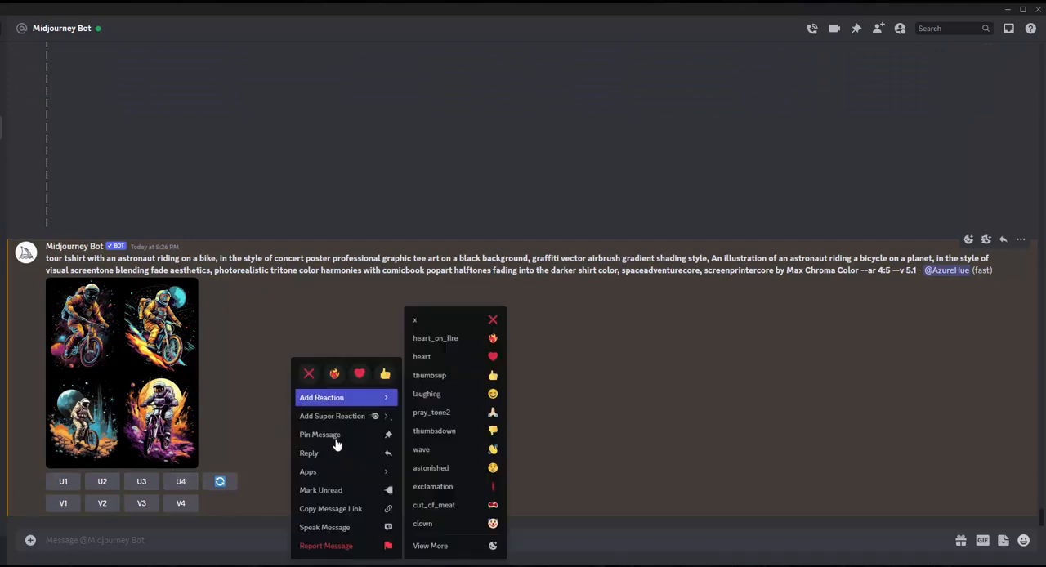
mouse_move(342, 474)
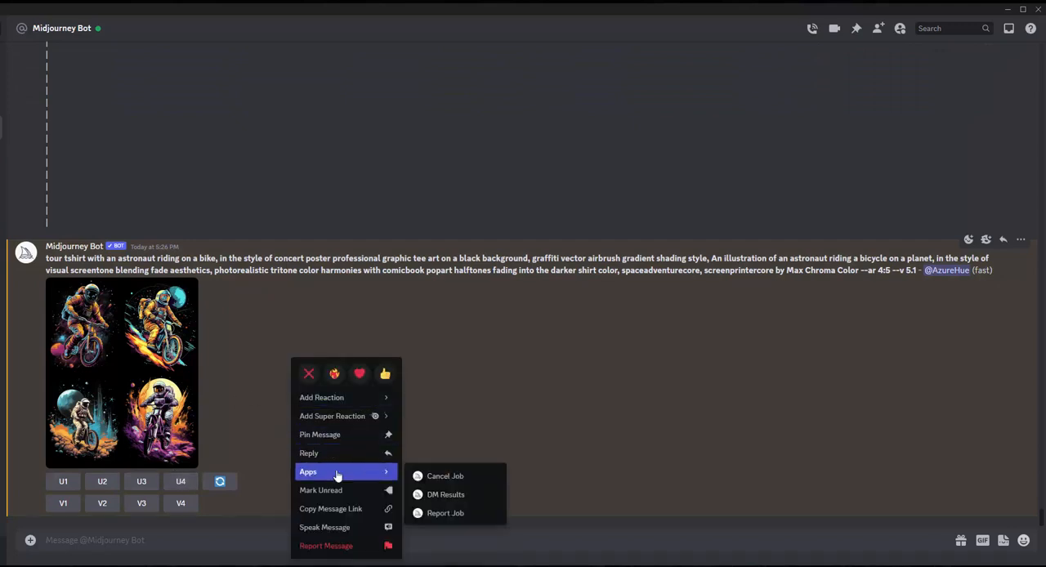
click(415, 495)
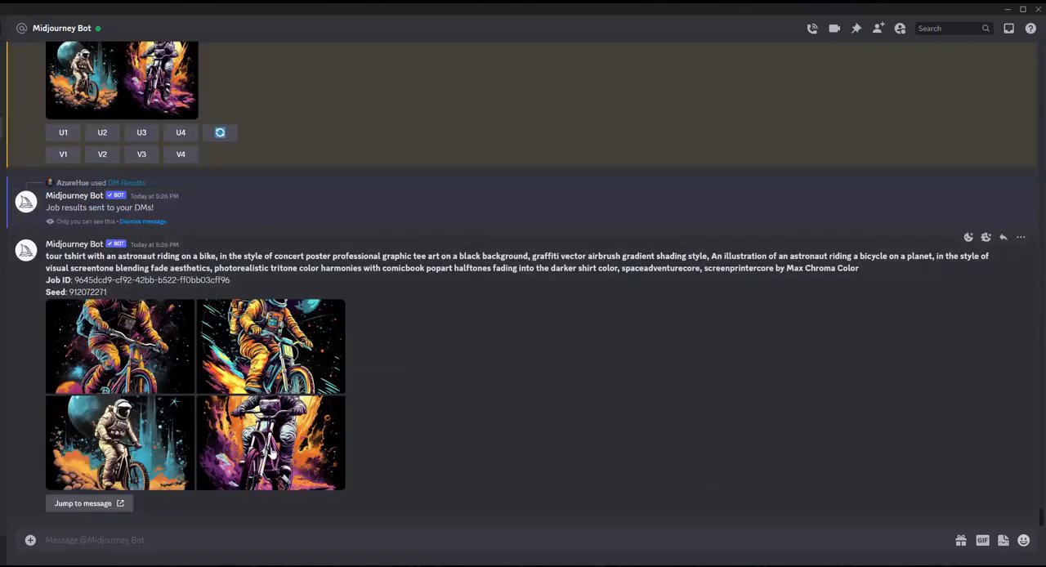
View the first astronaut image from the delivered results enlarged, then close the preview.
click(131, 345)
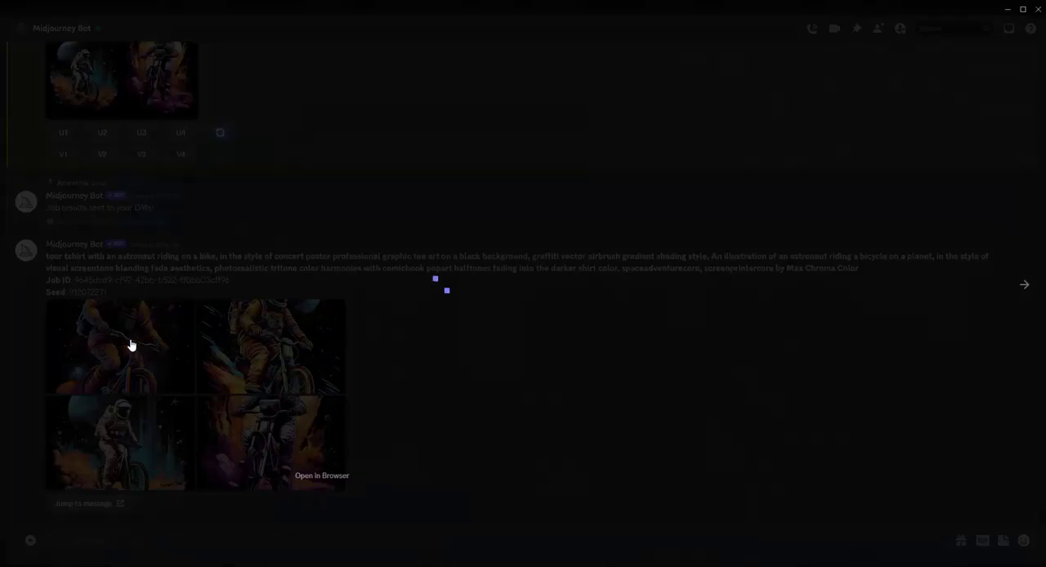
key(Escape)
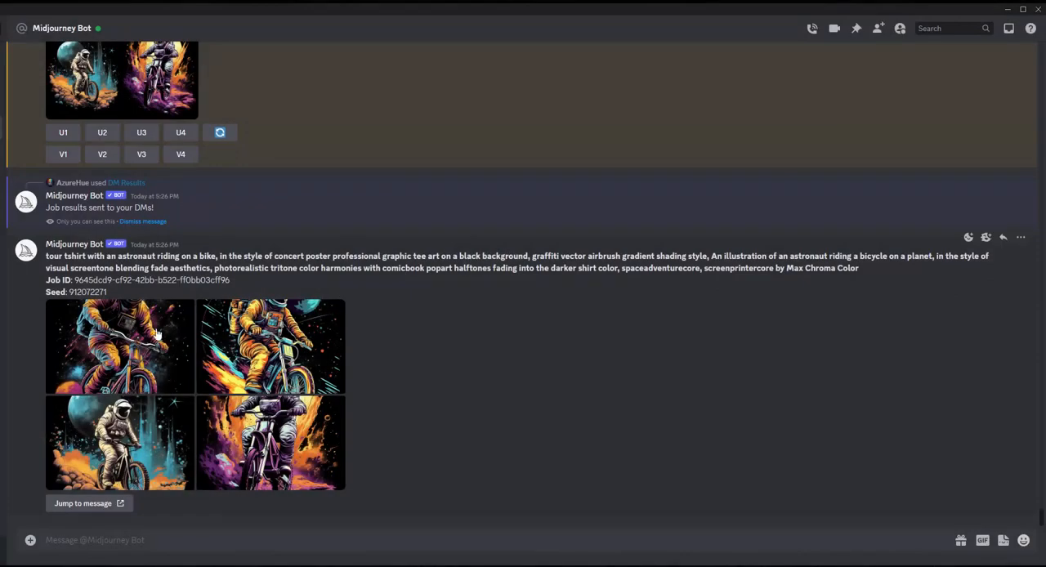
click(157, 332)
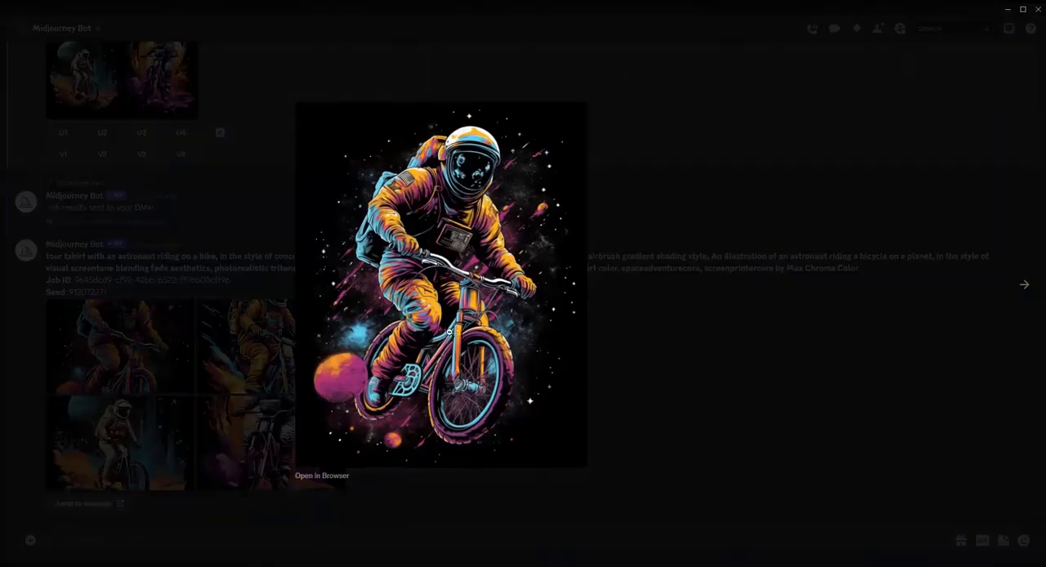
click(623, 343)
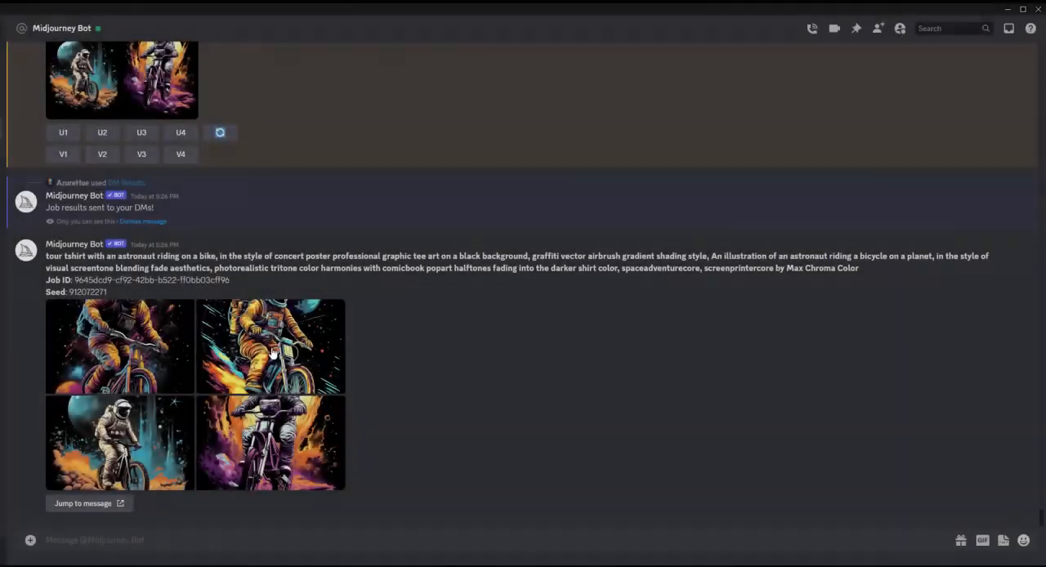
View the second, third and fourth astronaut images from the delivered results enlarged, one after another.
click(285, 346)
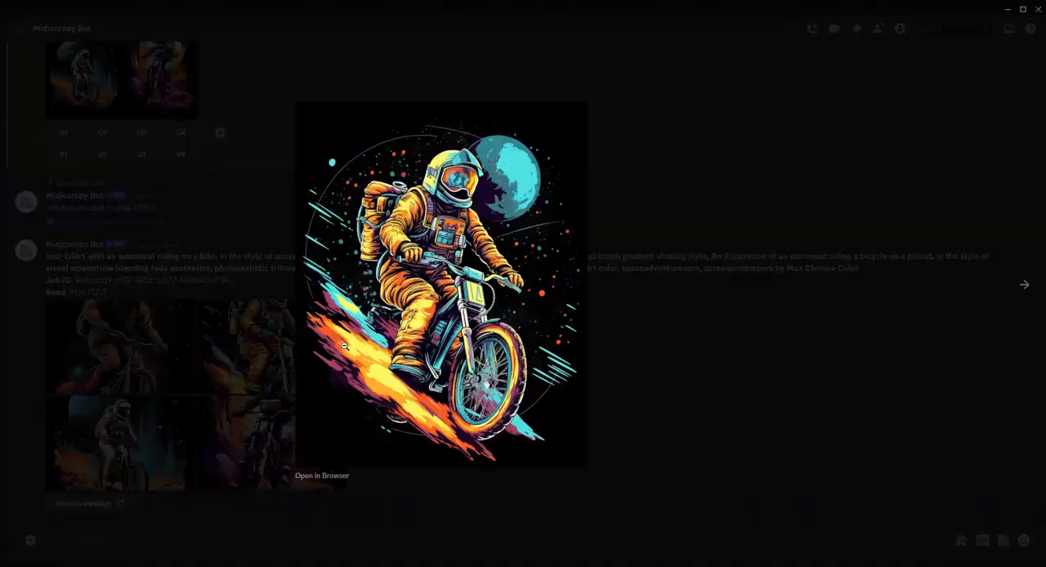
click(794, 382)
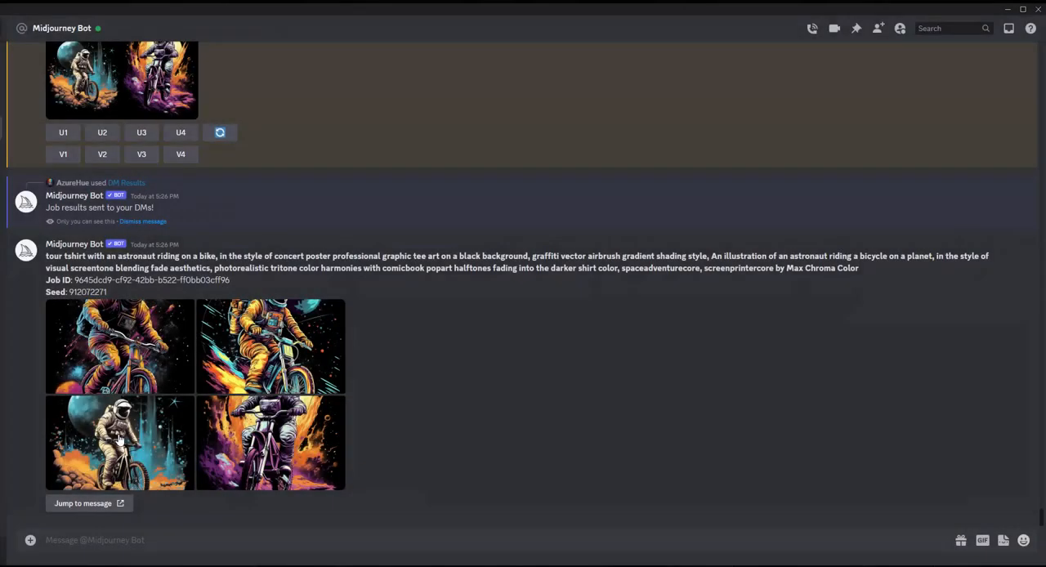
click(336, 352)
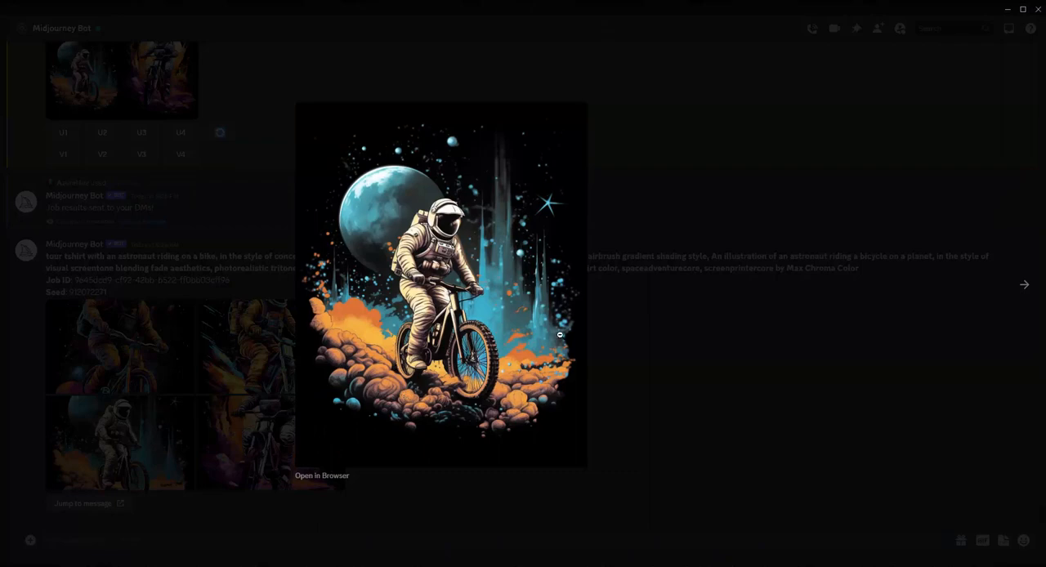
click(655, 439)
click(270, 351)
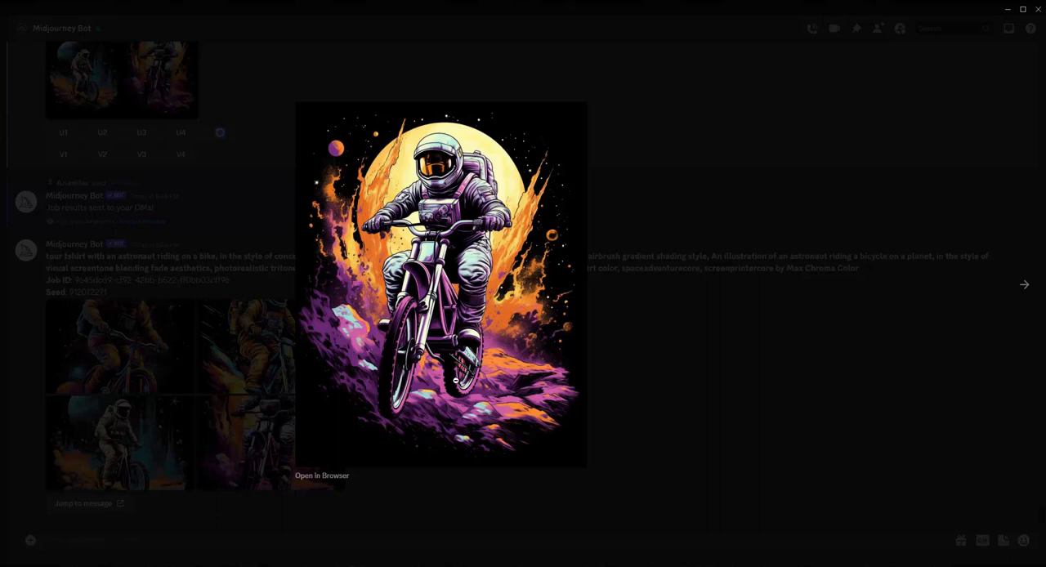
click(214, 312)
Look once more at the first and second astronaut images enlarged to compare them as shirt designs.
click(175, 336)
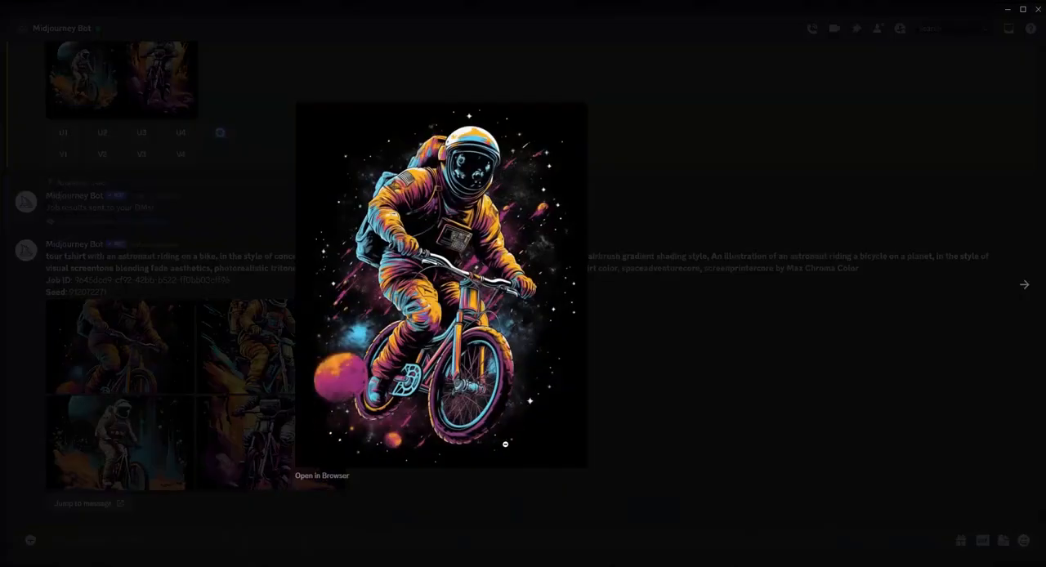
click(641, 389)
click(245, 348)
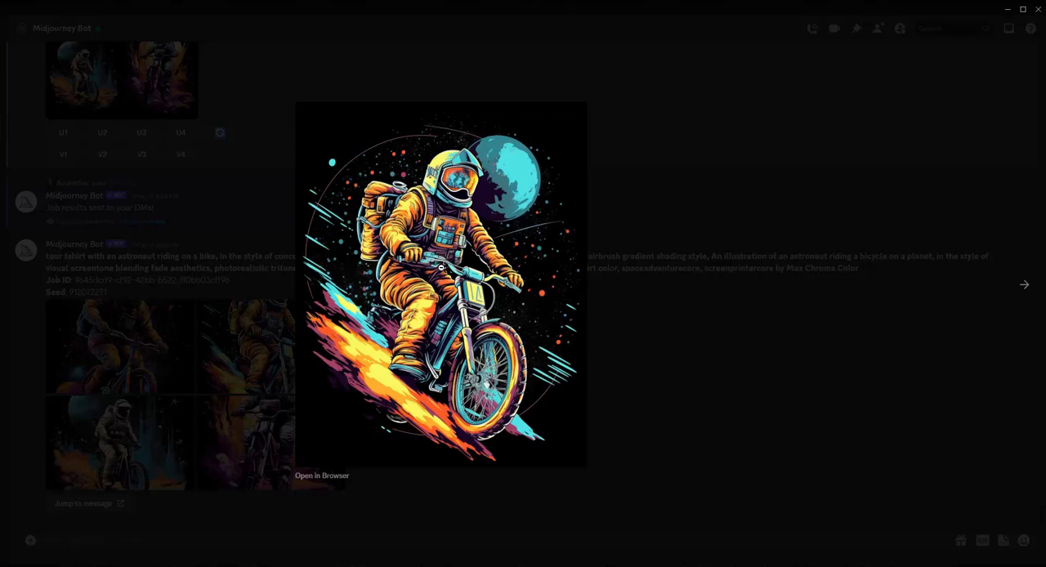
click(311, 466)
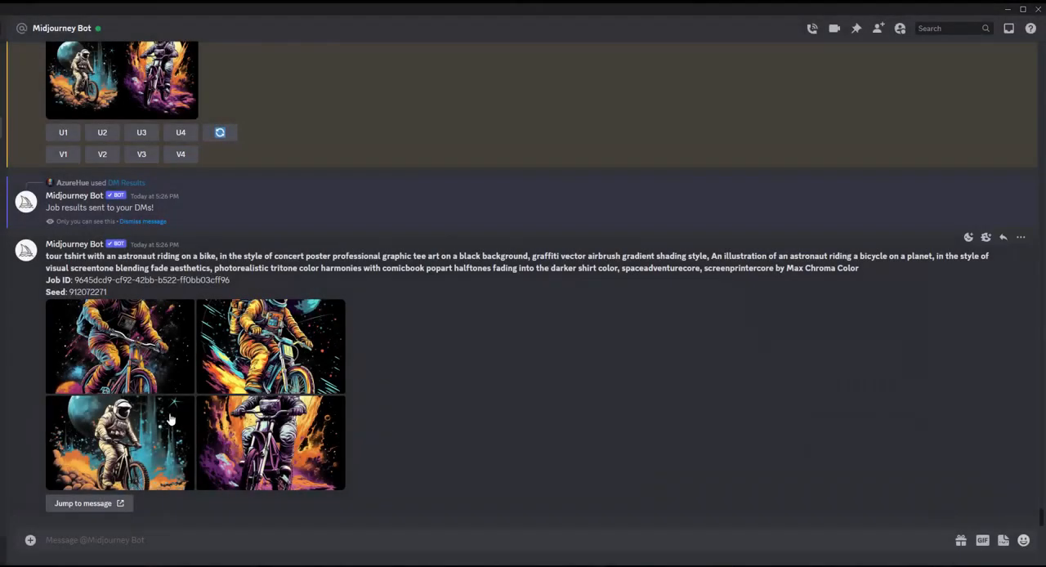
Enlarge the third image, the white-suited astronaut with the blue planet, and save it to the Desktop under its default file name.
click(311, 467)
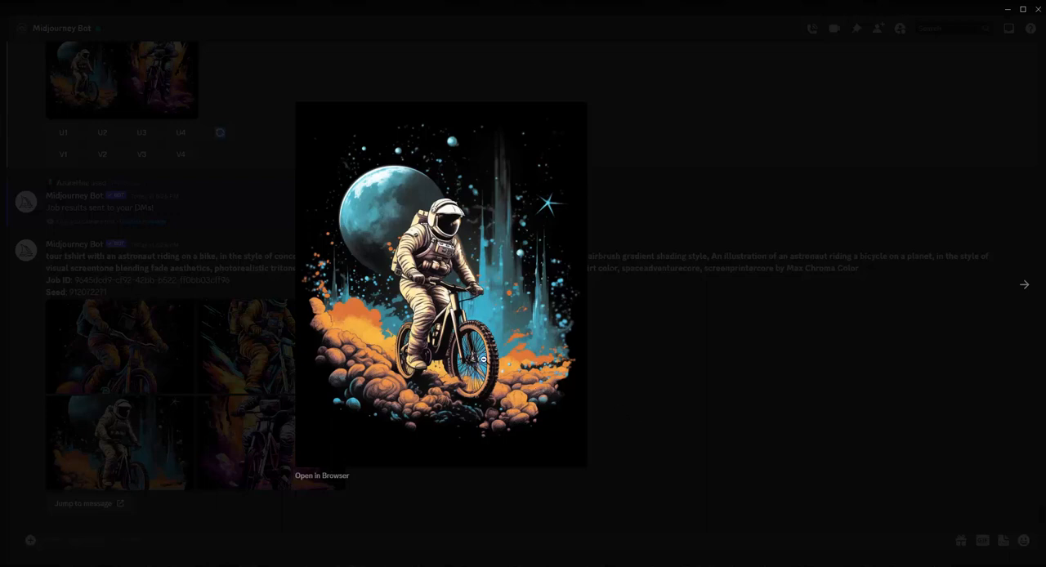
right_click(483, 359)
click(518, 392)
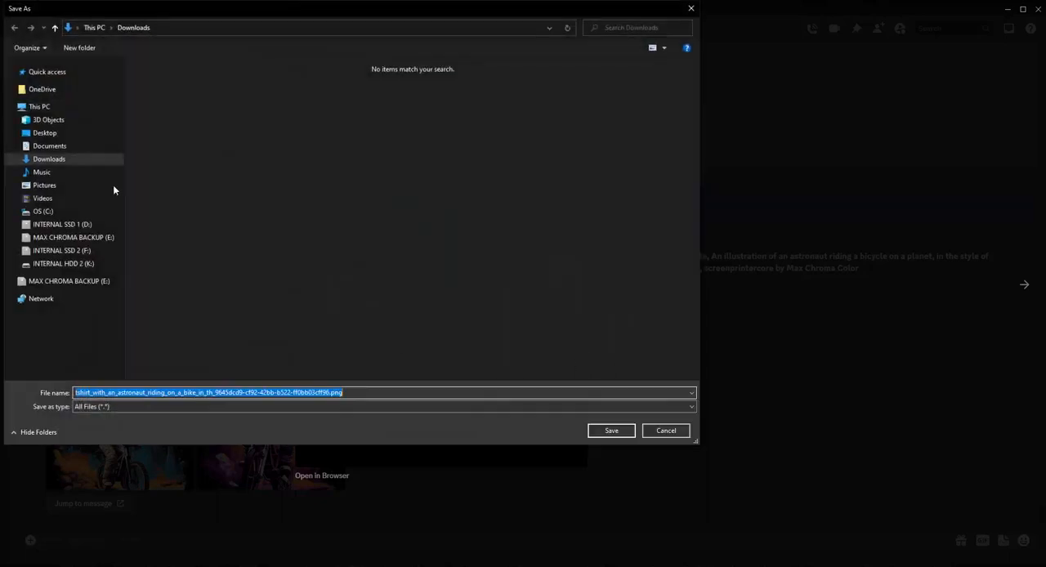
click(46, 134)
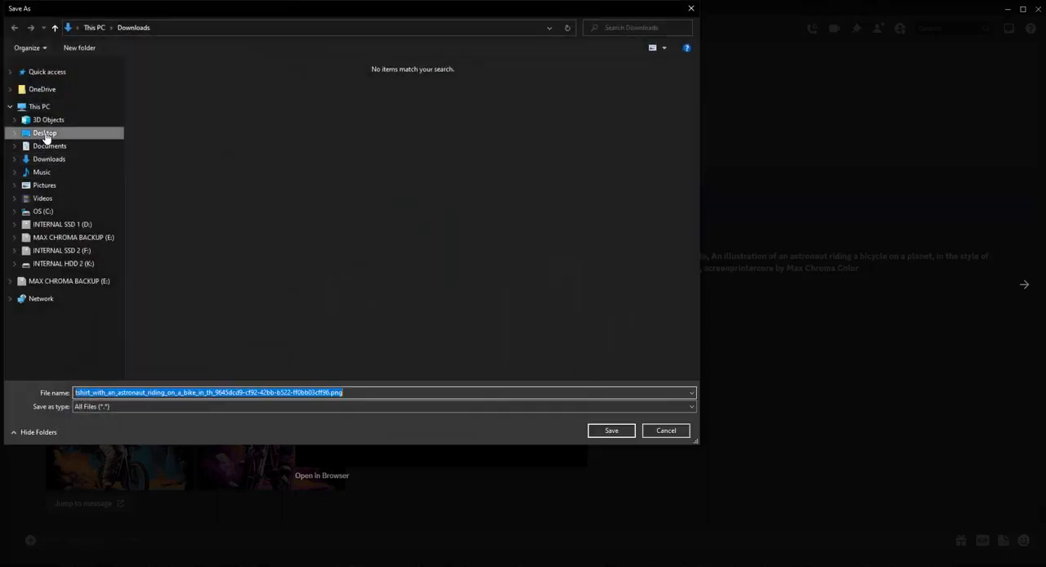
click(613, 436)
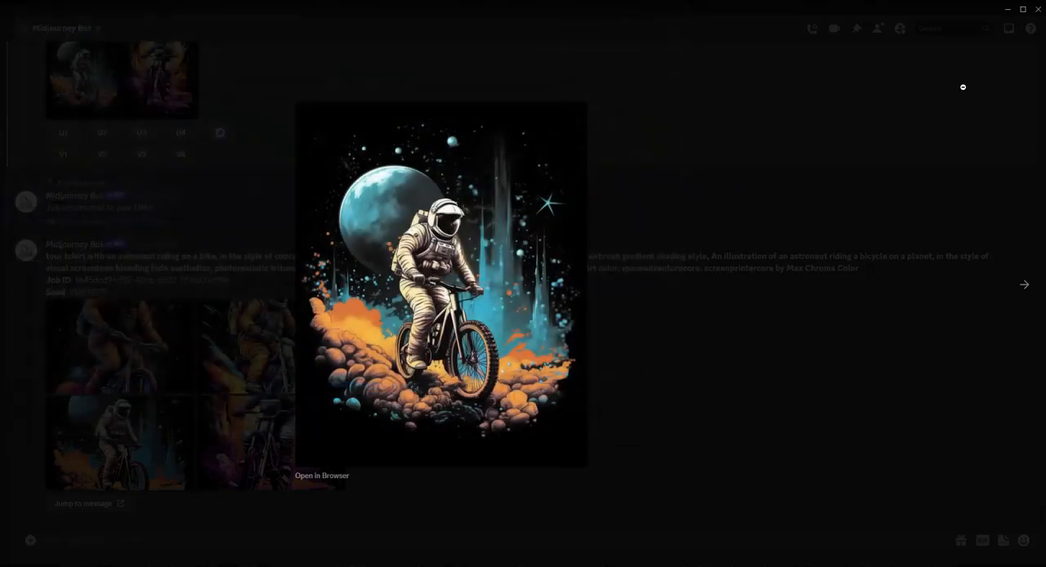
Close the image preview and open the saved astronaut PNG from the desktop in Topaz Gigapixel AI.
click(955, 64)
click(1007, 9)
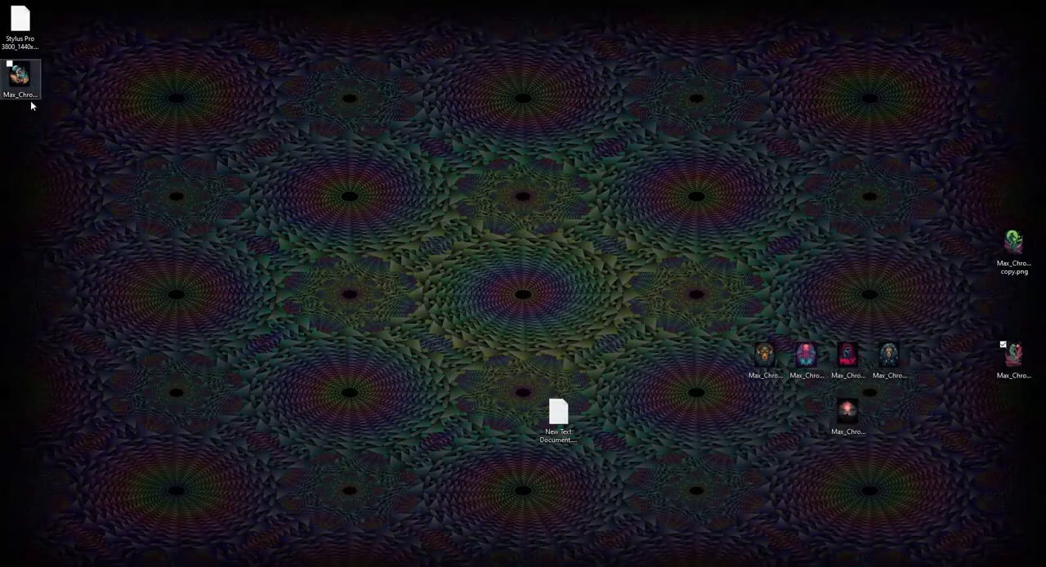
drag(29, 94, 448, 283)
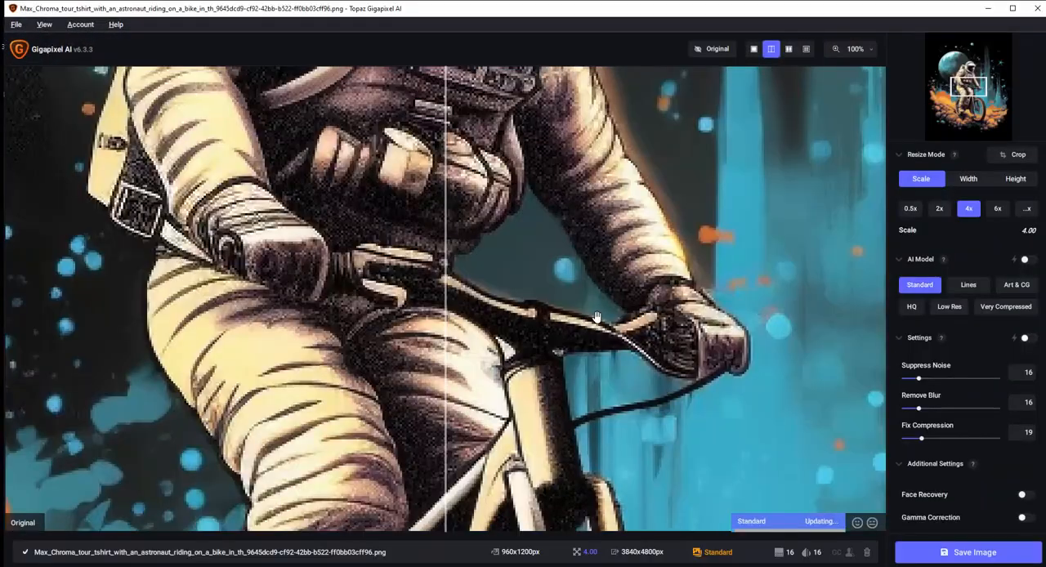
Compare the original with the 4x Standard upscale around the astronaut's helmet and upper body in the split preview.
drag(564, 205, 493, 282)
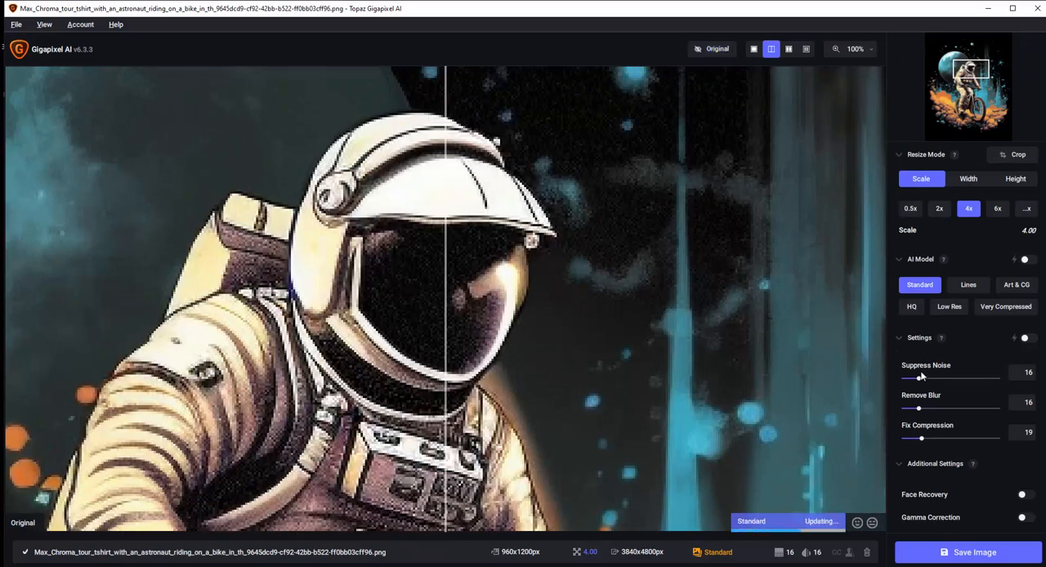
mouse_move(925, 291)
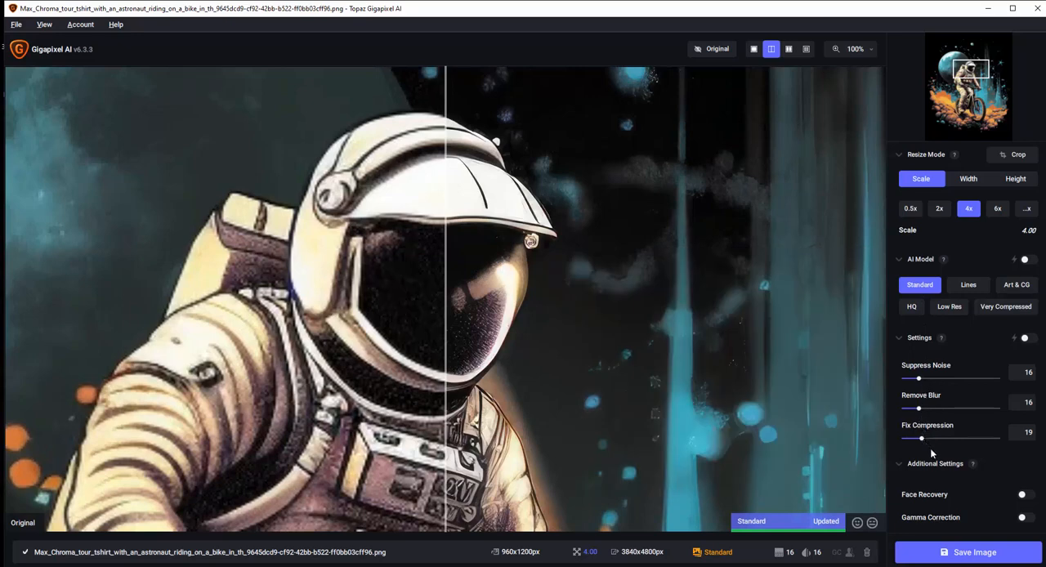
scroll(931, 448, down, 1)
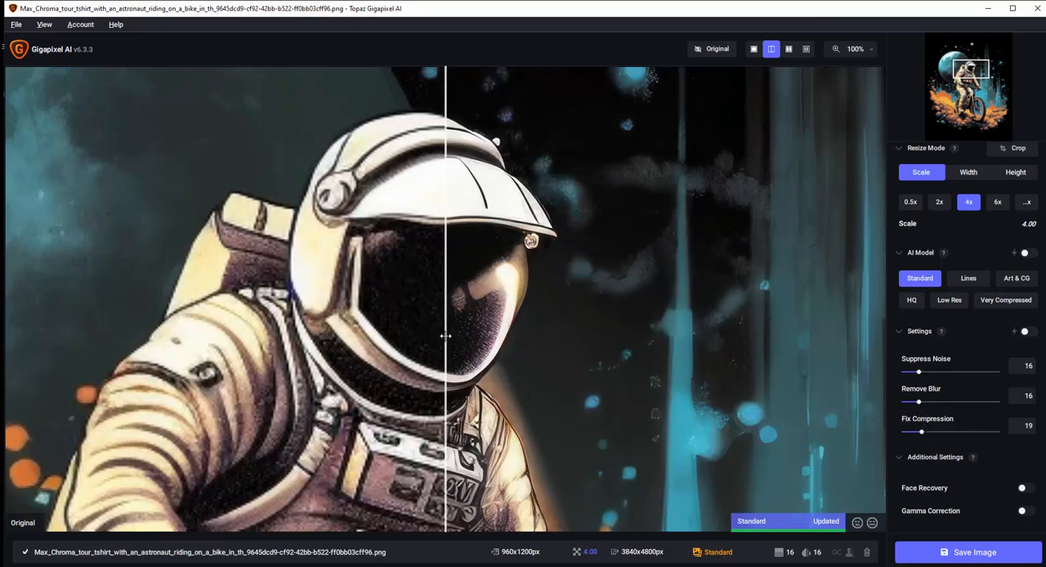
drag(446, 336, 392, 299)
scroll(507, 310, down, 1)
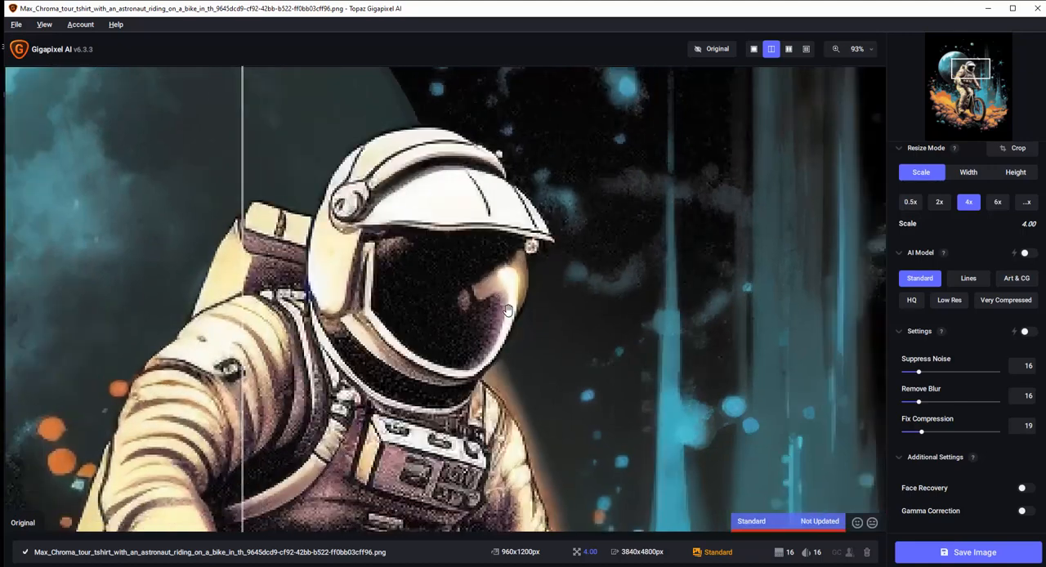
scroll(507, 311, down, 3)
scroll(265, 326, up, 2)
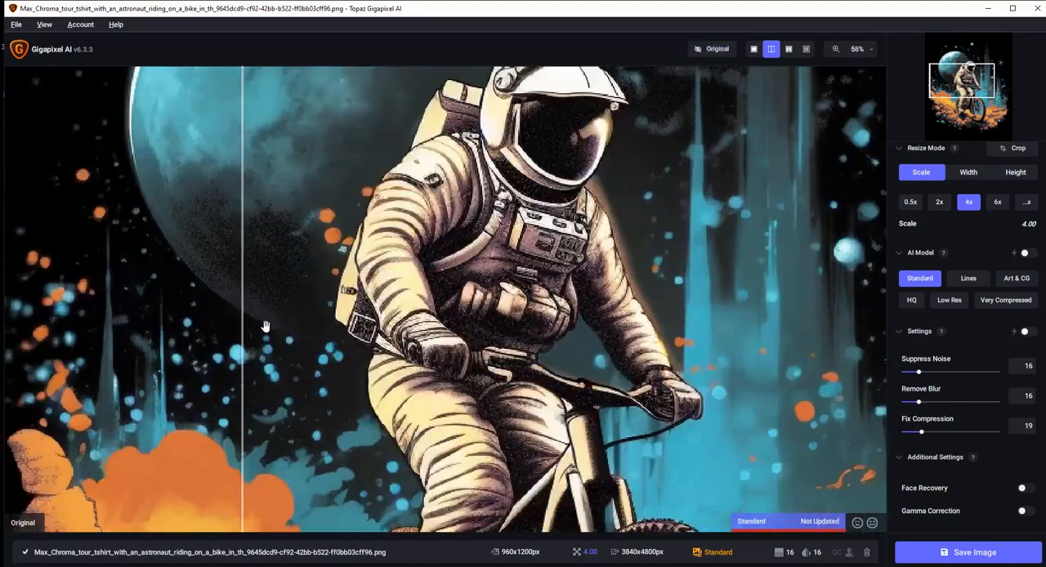
Examine the upscaled detail in the bike wheels and the orange rocks using the split comparison preview.
drag(244, 324, 125, 300)
drag(312, 336, 364, 78)
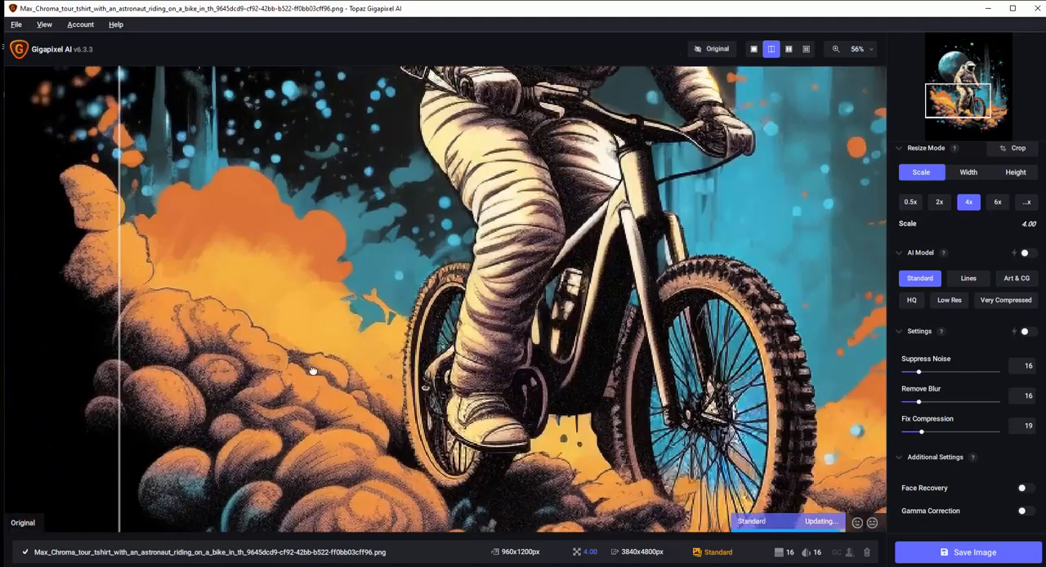
drag(312, 372, 323, 237)
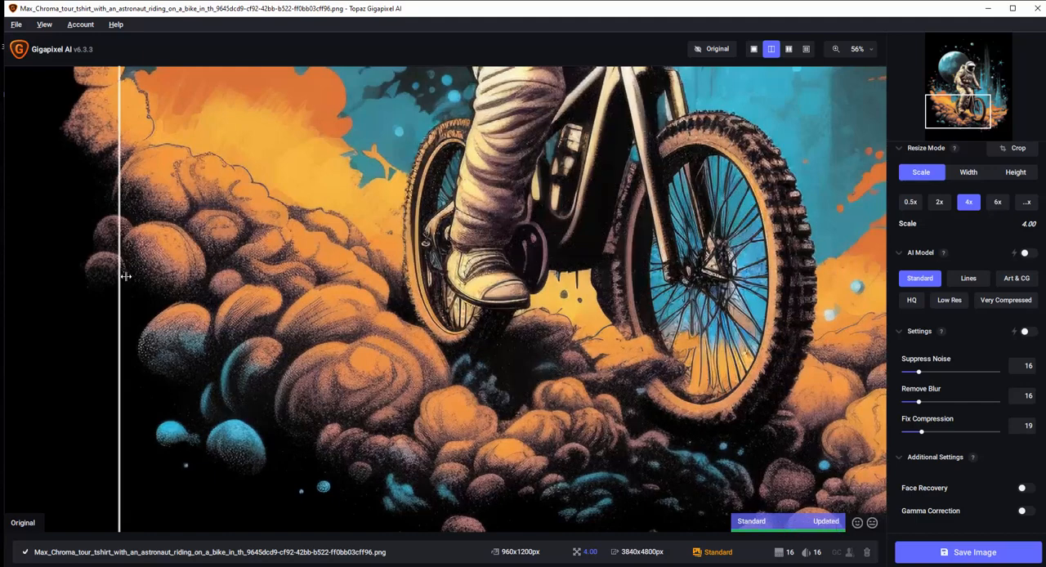
drag(123, 275, 54, 249)
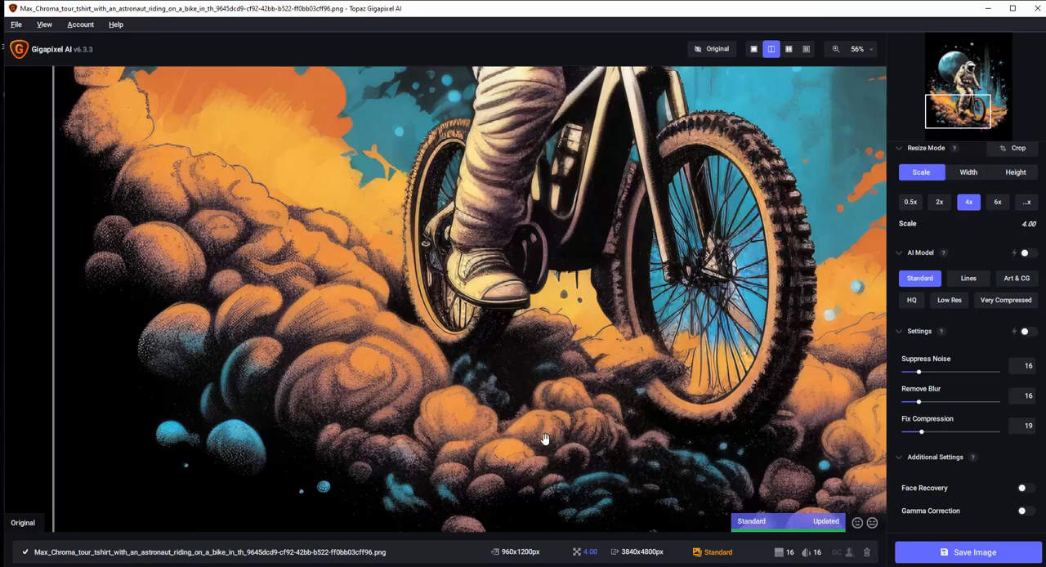
Save the 4x Standard upscale as a PNG in the F:/LIVE DESKTOP WORK folder and minimize Gigapixel AI.
click(973, 555)
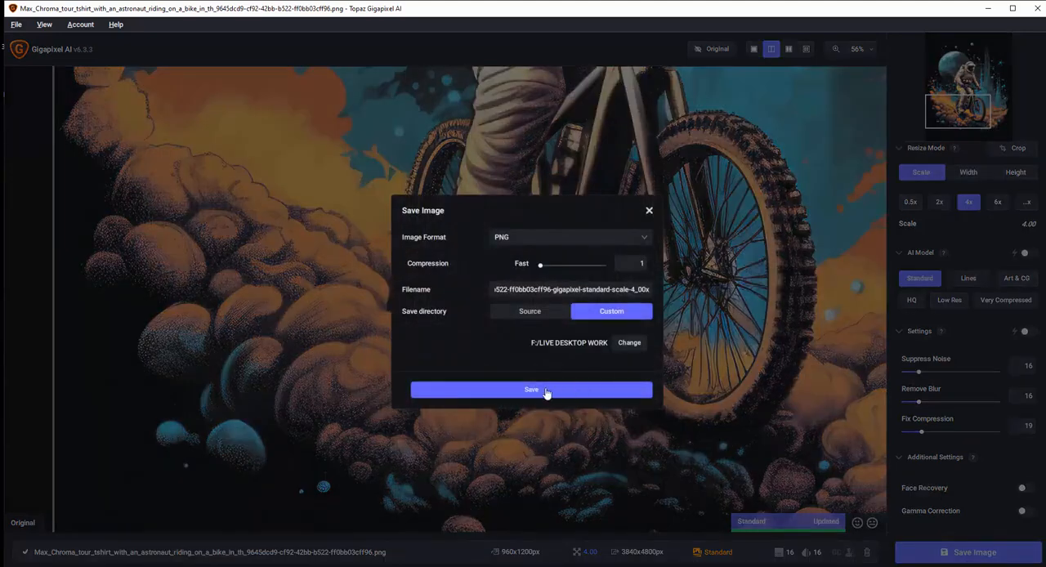
click(547, 392)
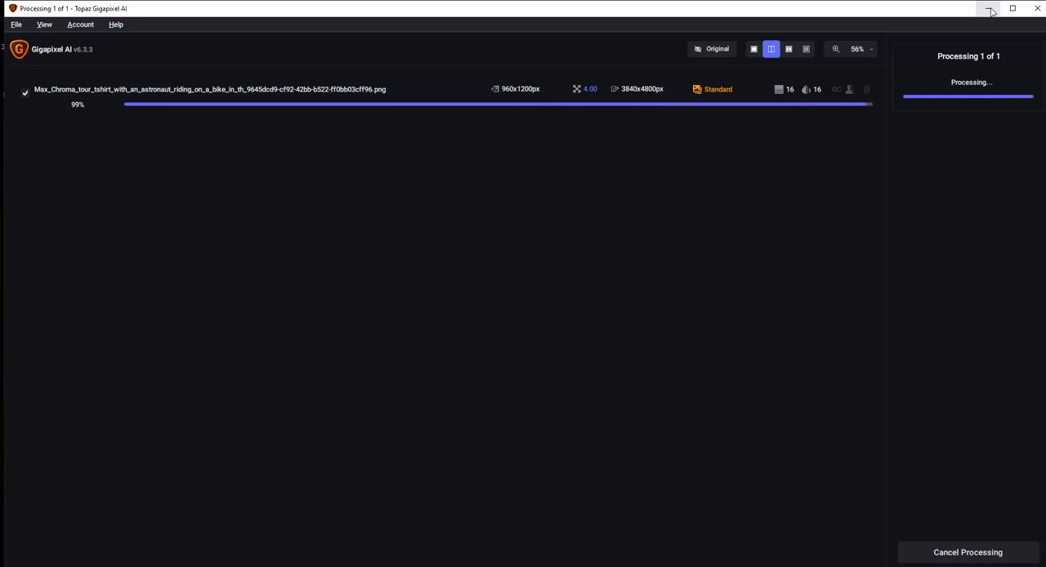
click(990, 10)
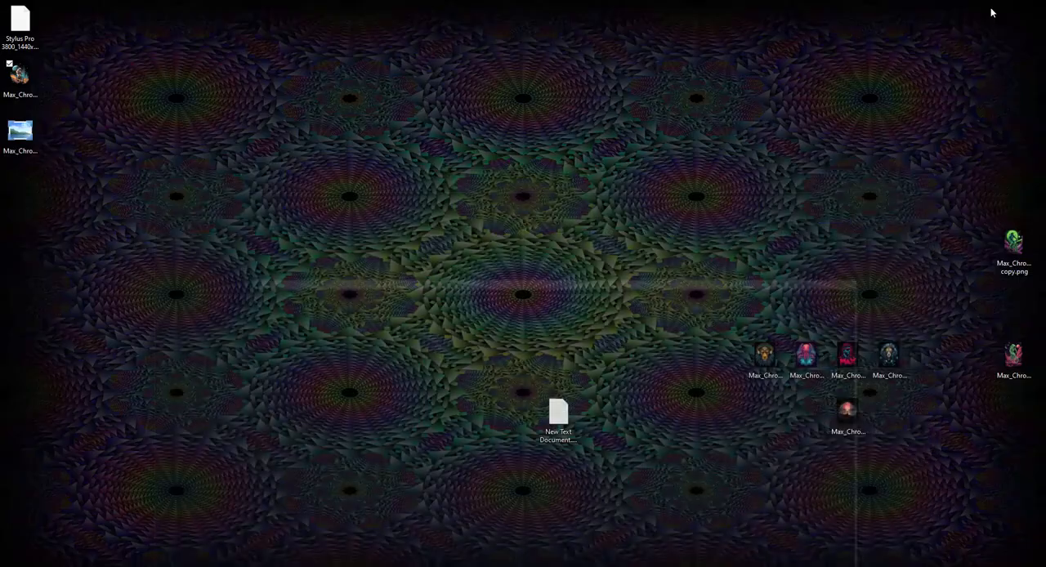
Open the upscaled astronaut PNG from the desktop in Photoshop.
drag(22, 139, 415, 564)
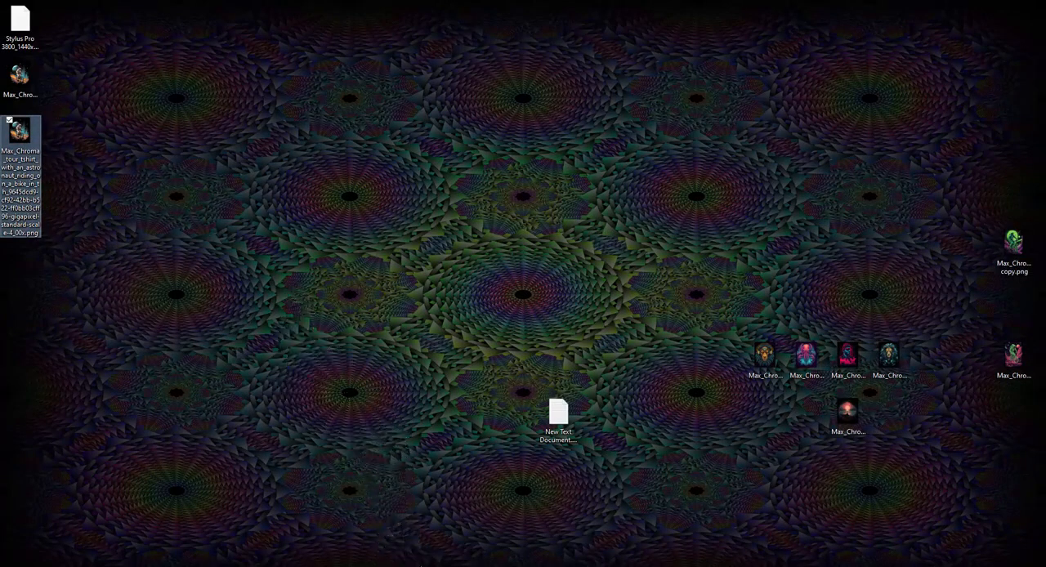
right_click(418, 562)
click(180, 321)
drag(23, 138, 381, 250)
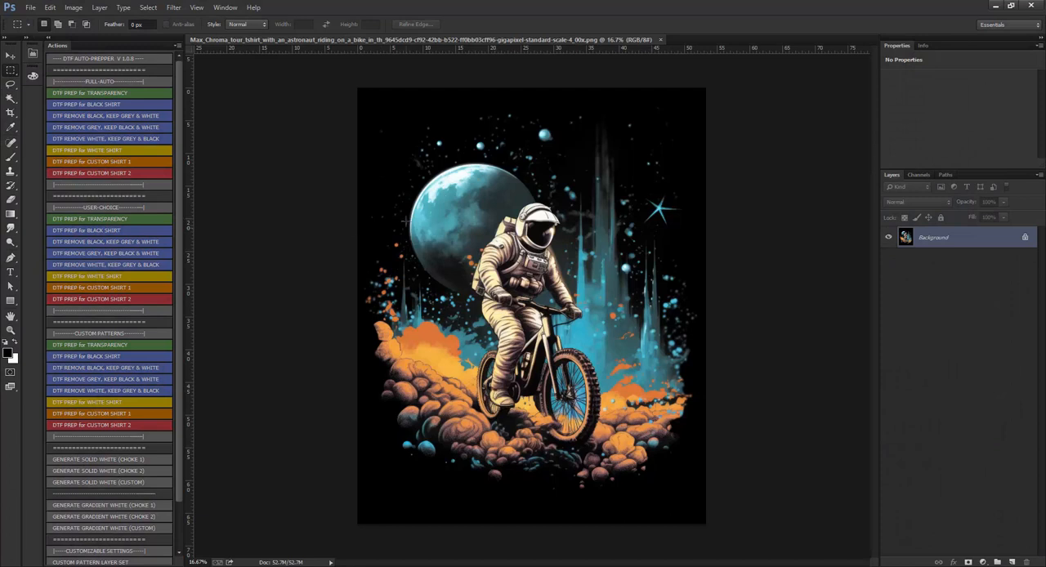
Crop the excess black margins around the astronaut artwork on all sides, down to about 3780 × 4344 px.
key(c)
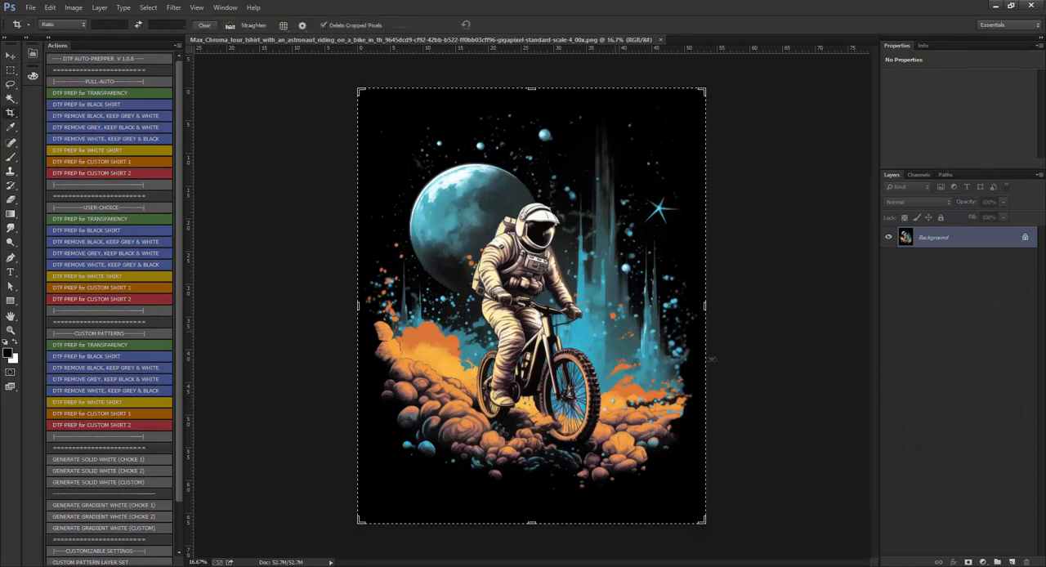
drag(710, 309, 703, 304)
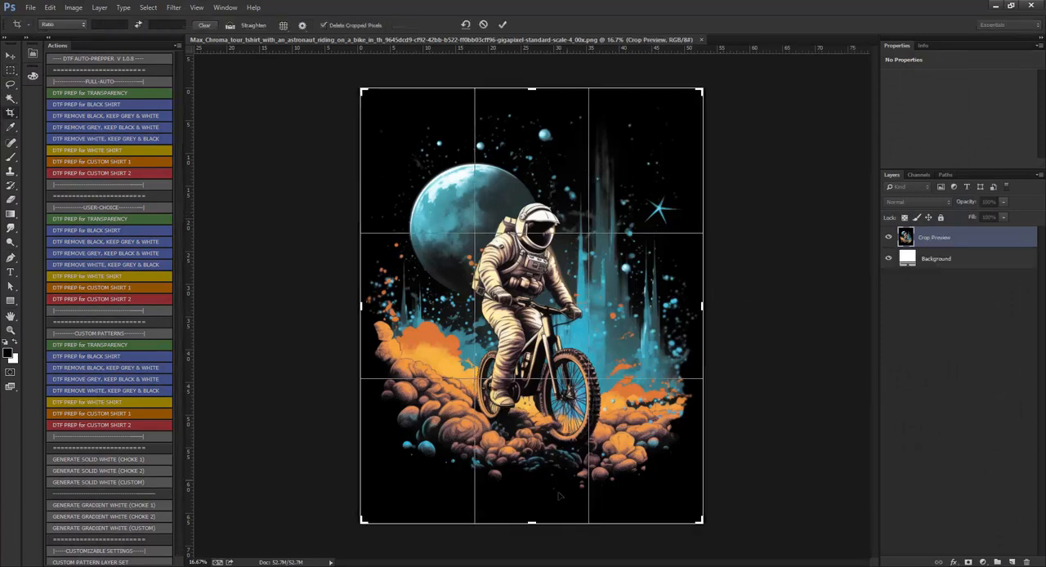
drag(532, 520, 533, 506)
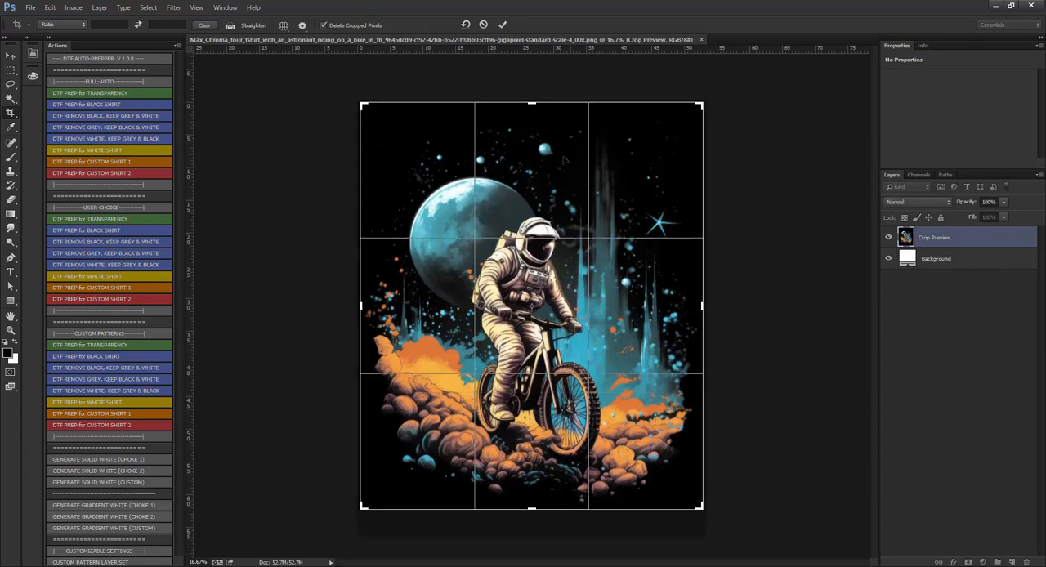
drag(532, 105, 533, 109)
key(Return)
click(73, 8)
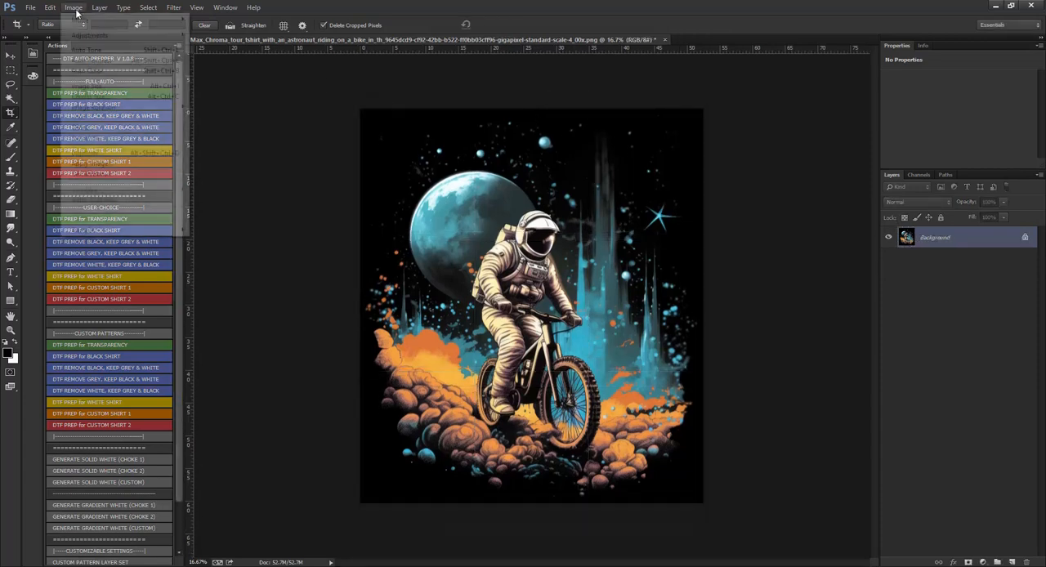
mouse_move(88, 36)
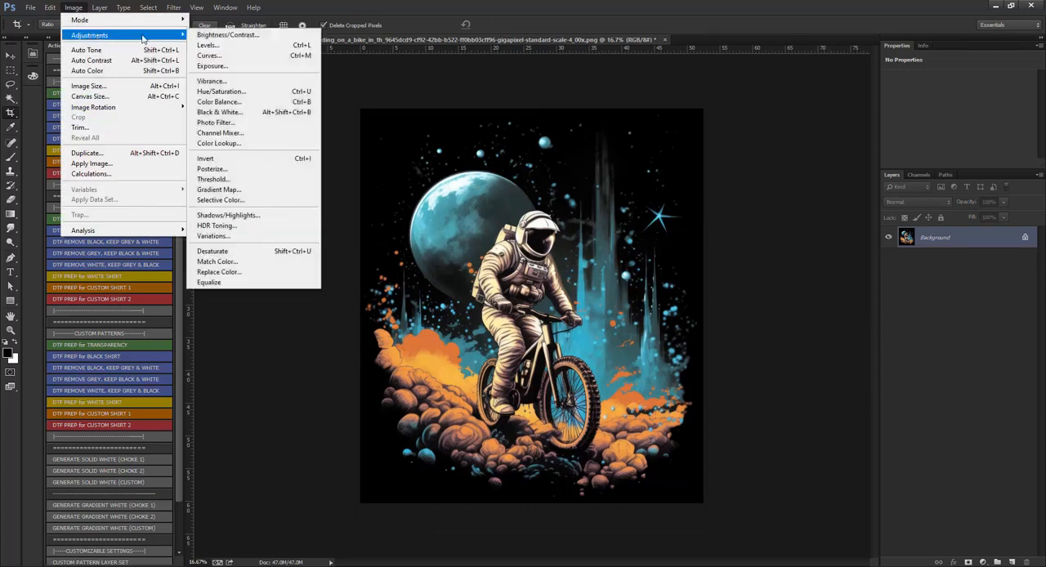
click(366, 4)
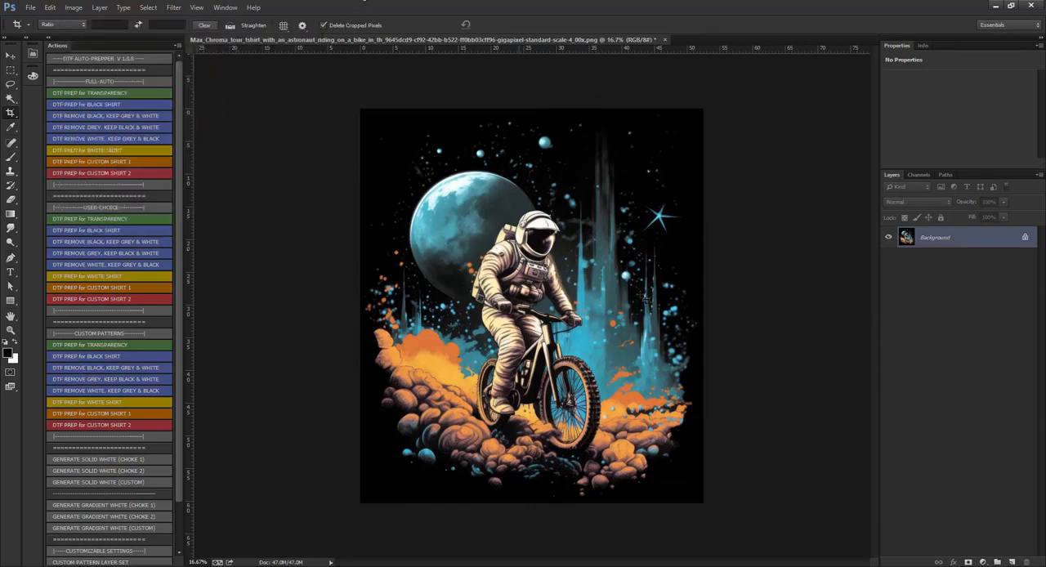
Set the image resolution to 600 pixels/inch with resampling turned off in Image Size.
click(11, 55)
click(73, 8)
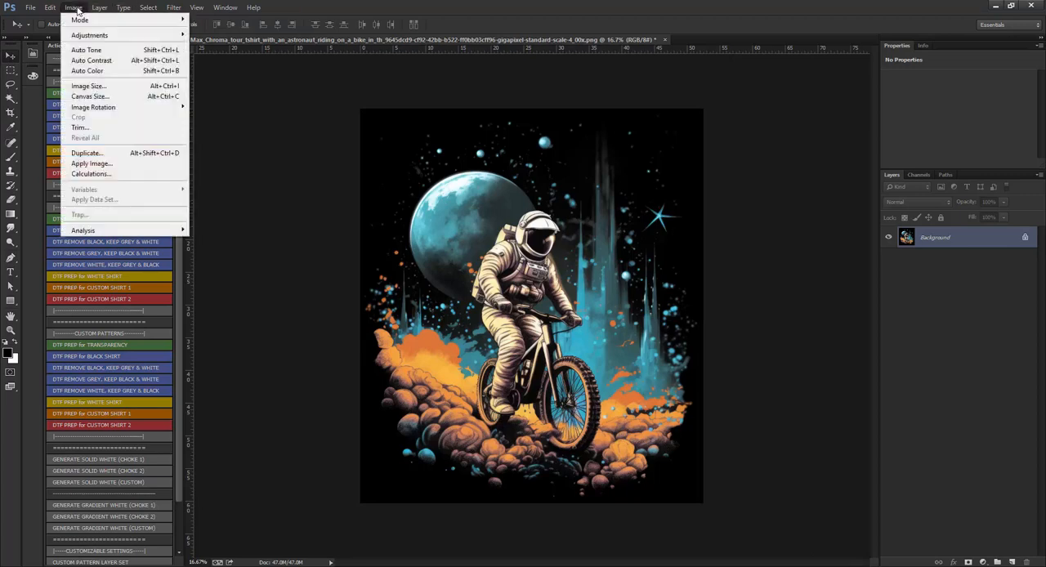
click(90, 86)
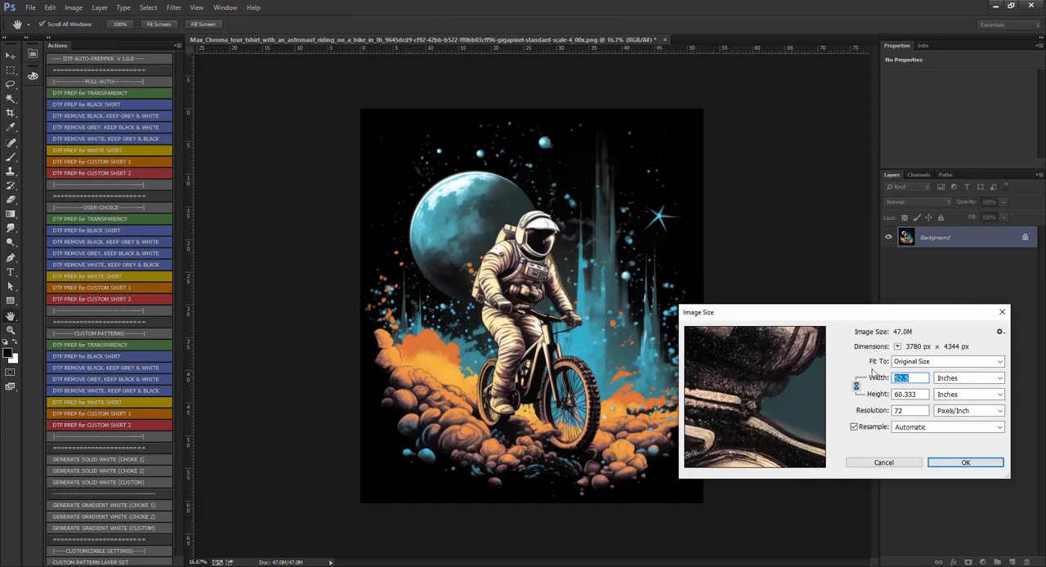
text(52.5)
click(856, 429)
double_click(894, 411)
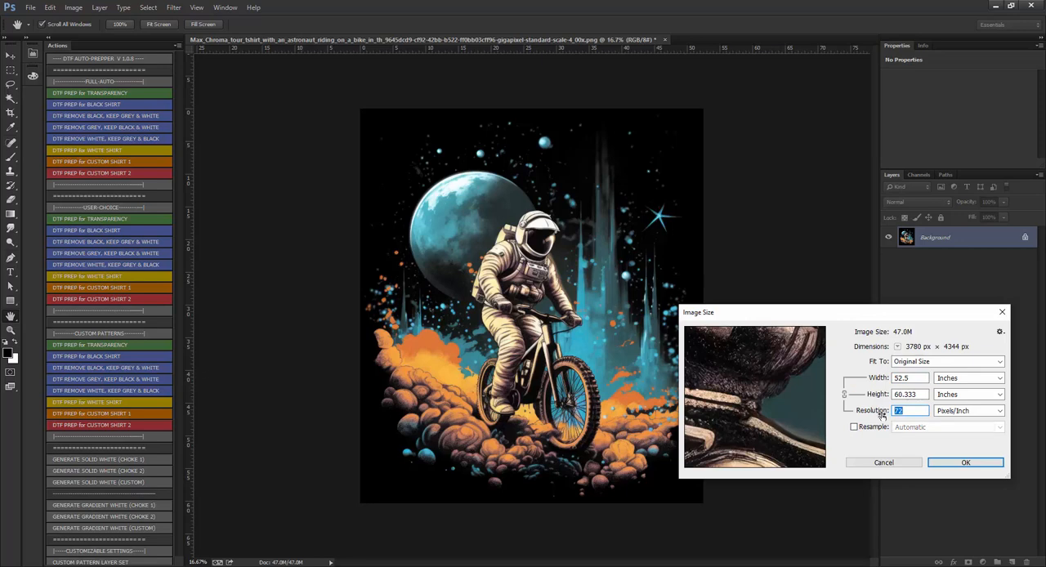
text(600)
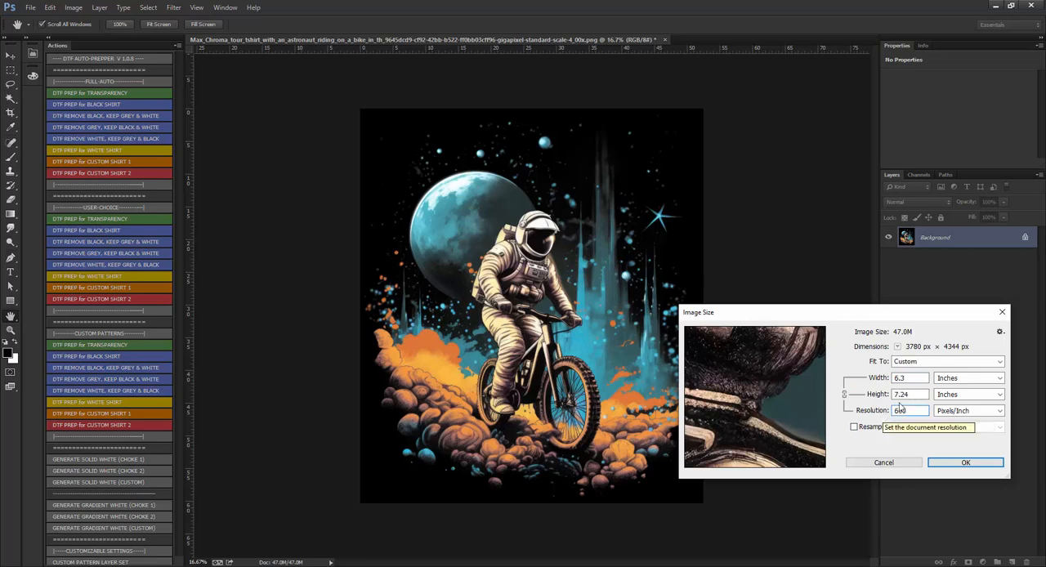
drag(907, 378, 867, 403)
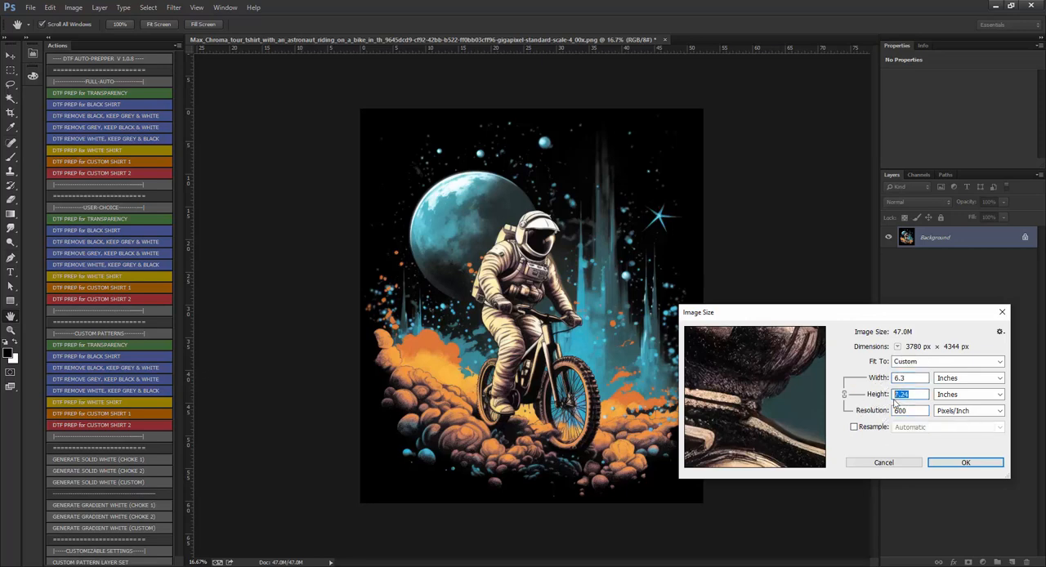
Enable automatic resampling and resize the artwork to 12 inches wide at 600 pixels/inch.
click(855, 428)
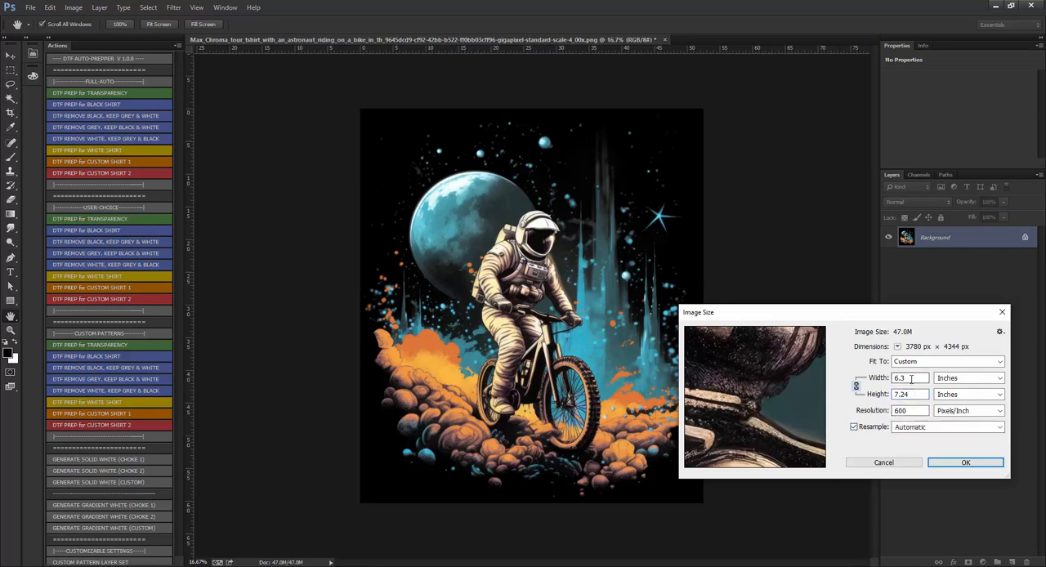
drag(914, 379, 864, 388)
text(12)
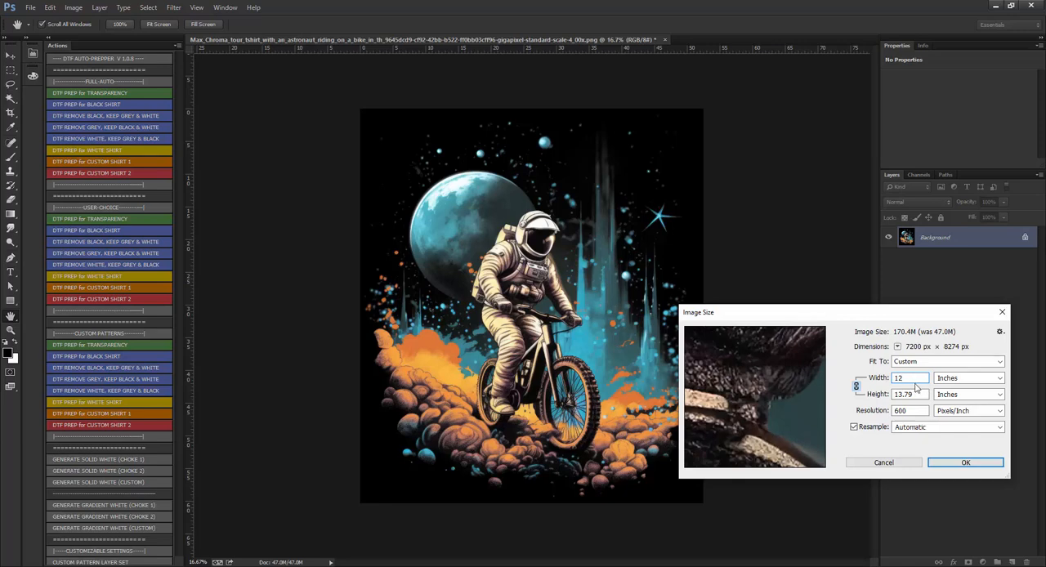
drag(919, 395, 830, 393)
click(950, 464)
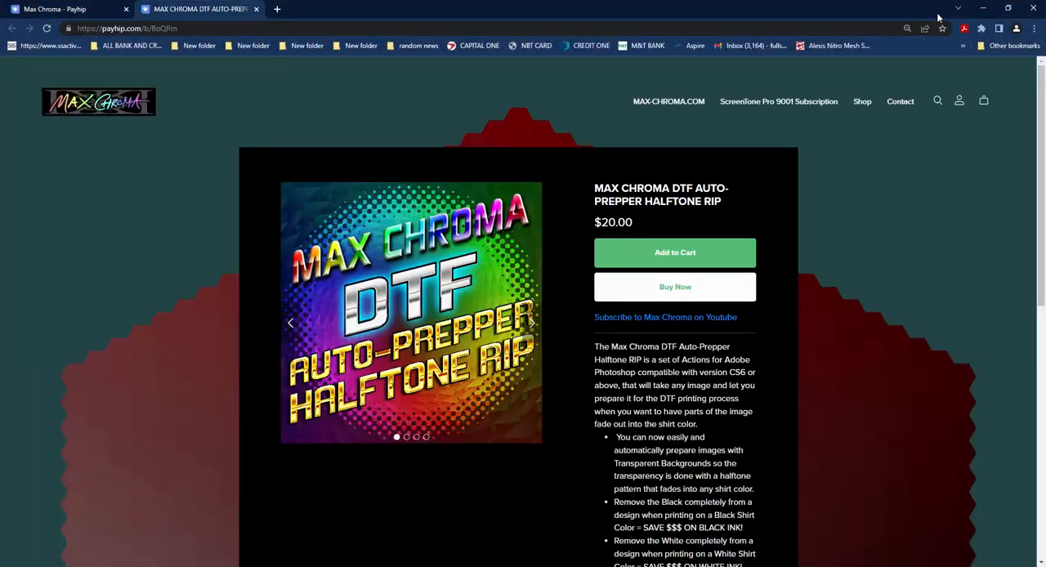
Return to Photoshop from the browser and raise the artwork's saturation to +21 with a Hue/Saturation adjustment.
click(983, 7)
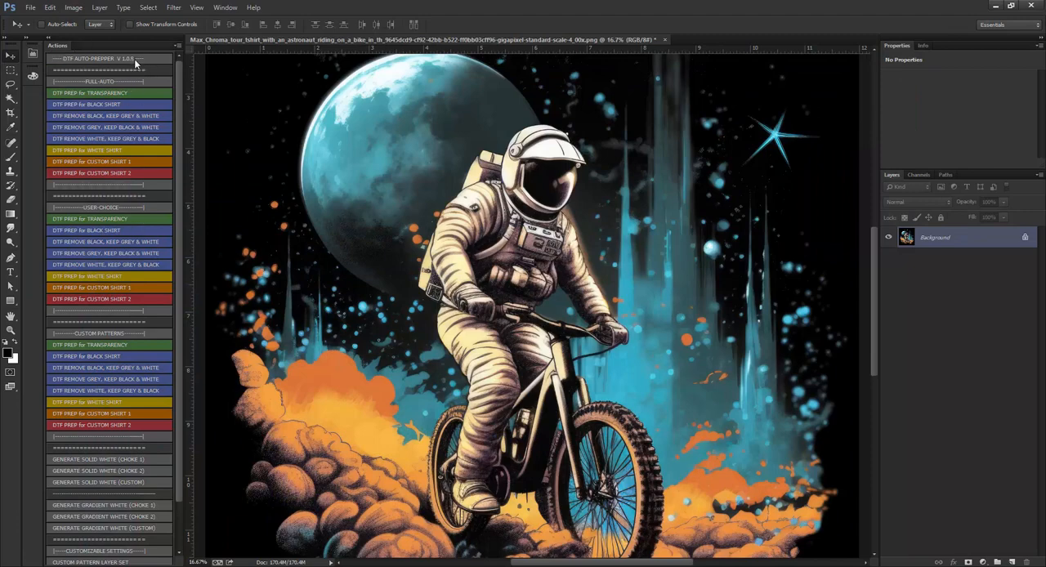
key(ctrl+0)
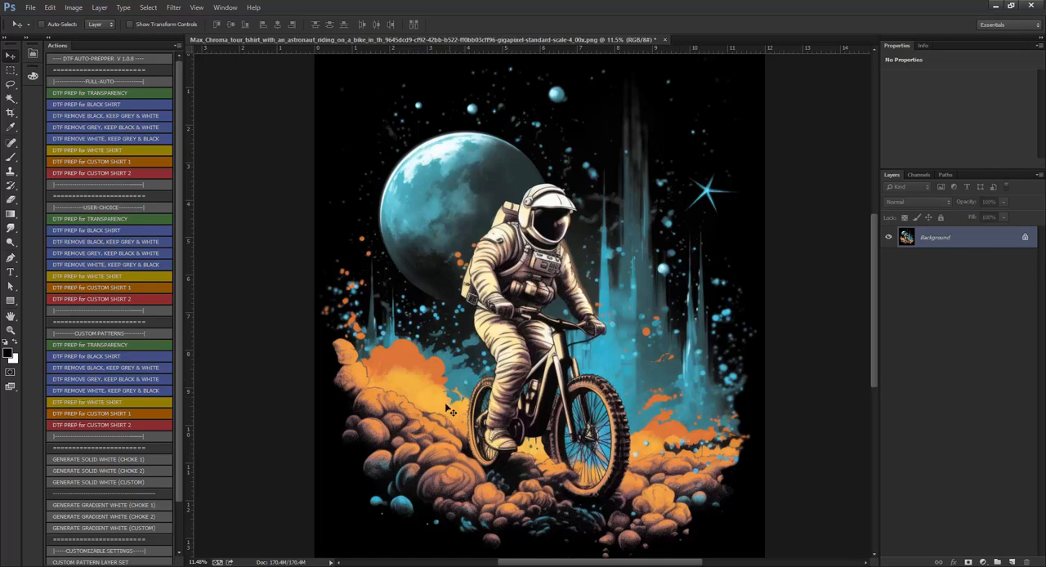
click(74, 7)
mouse_move(93, 36)
click(241, 92)
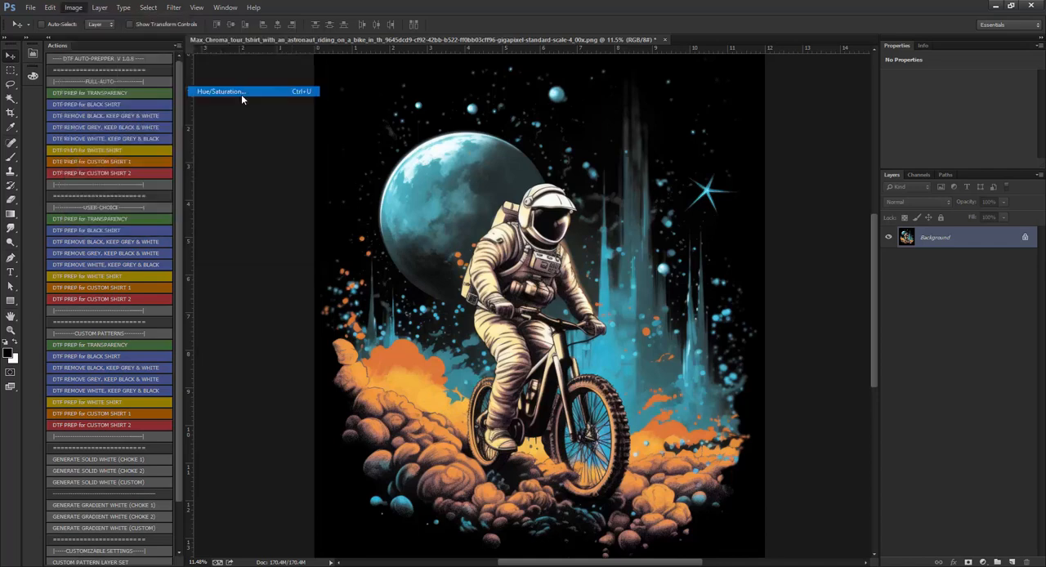
mouse_move(820, 314)
mouse_down()
mouse_move(843, 314)
mouse_move(829, 312)
mouse_up()
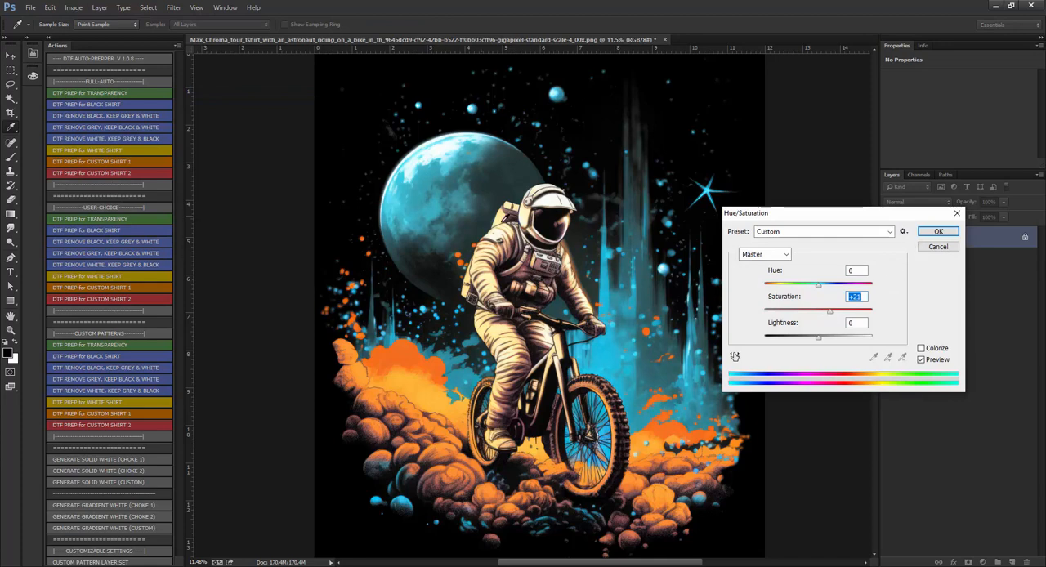
click(938, 231)
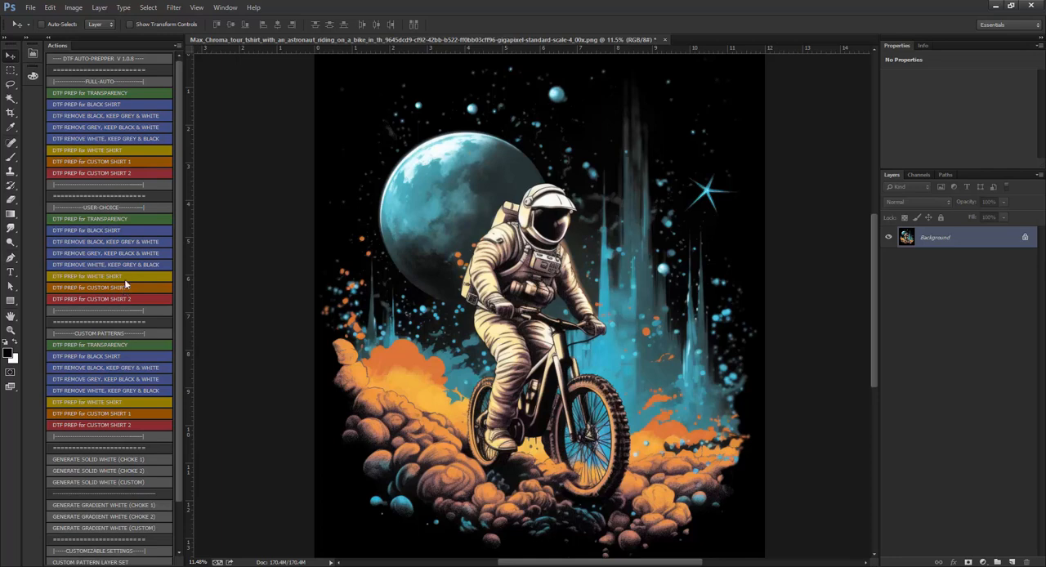
Run the full-auto DTF prep for custom shirt 1 and sample the black background in Color Range with fuzziness 0.
click(129, 161)
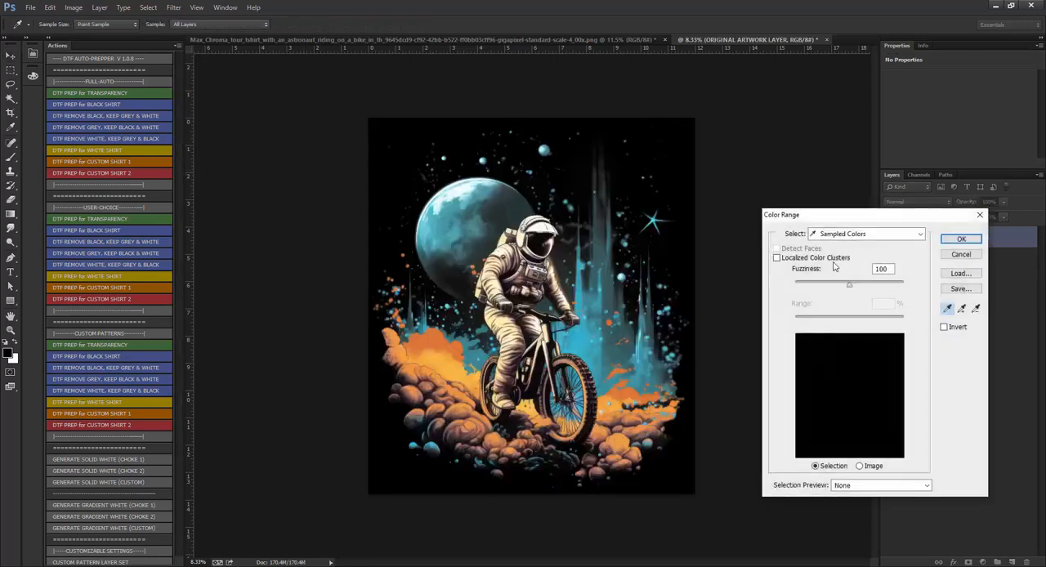
click(423, 131)
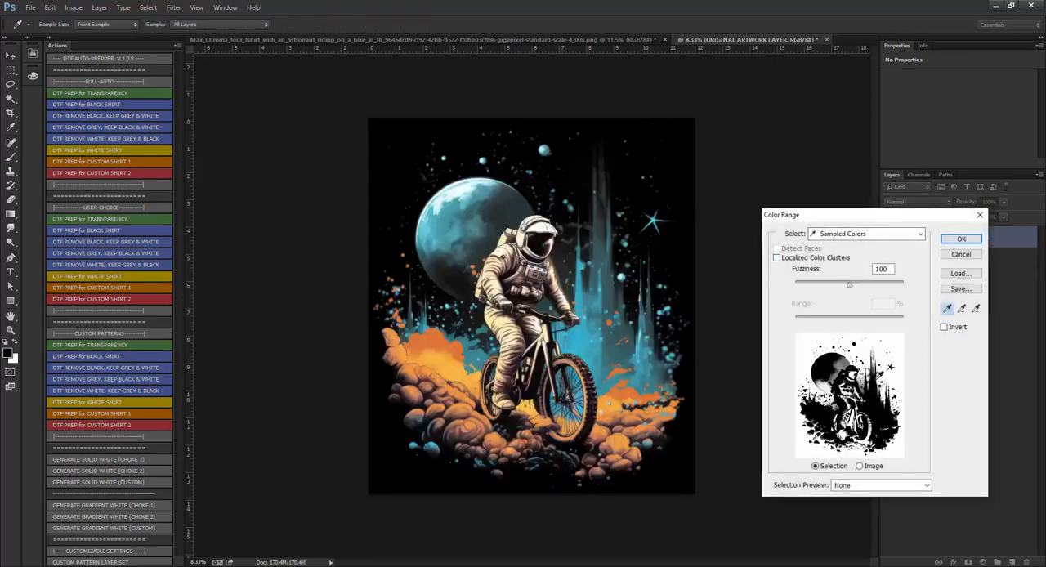
drag(850, 284, 776, 290)
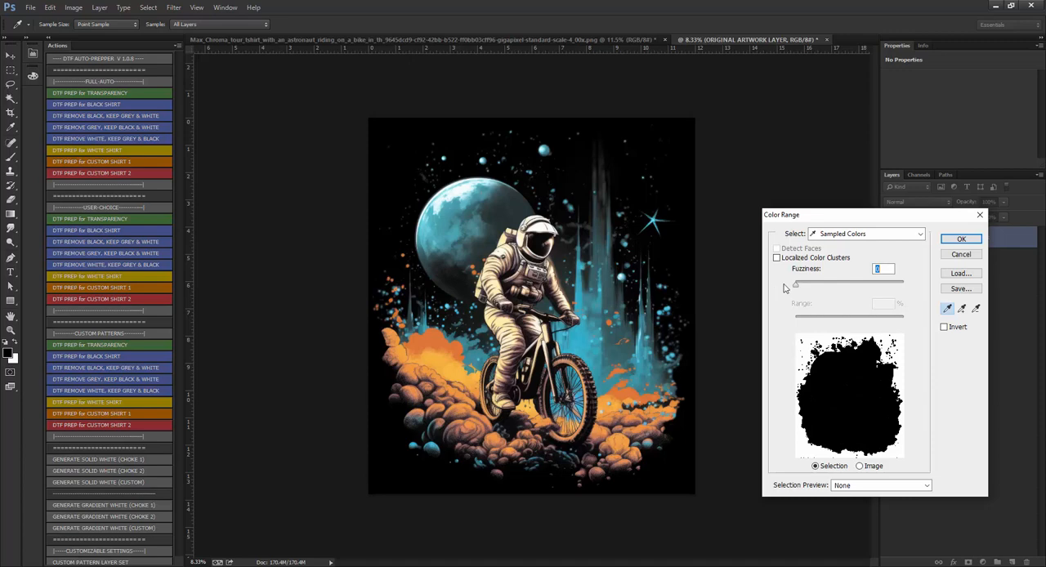
Try the Shadows color range with range 0, testing fuzziness at 100% and 68%.
click(834, 236)
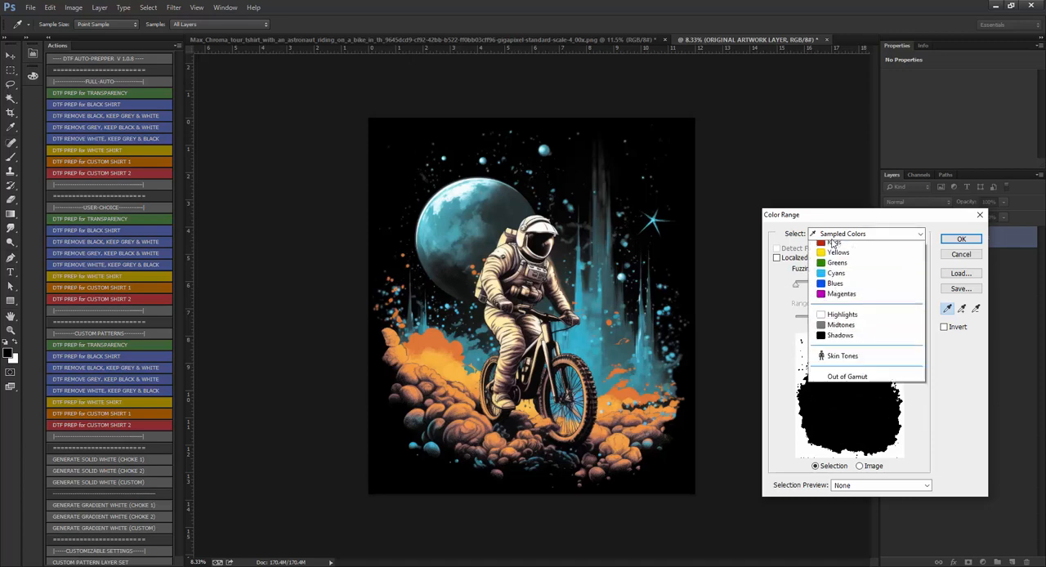
click(831, 360)
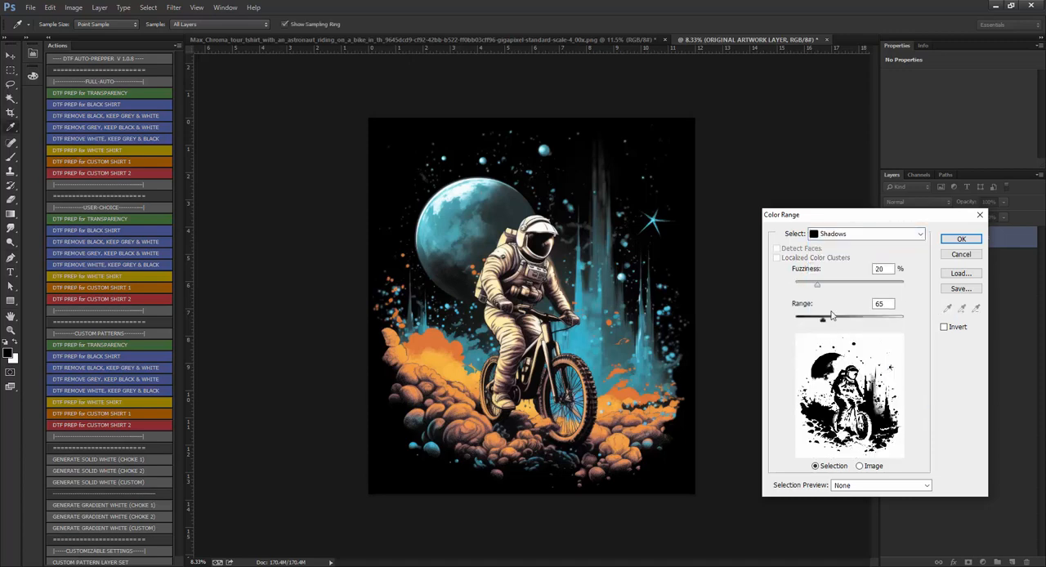
drag(823, 321, 777, 321)
drag(818, 285, 908, 286)
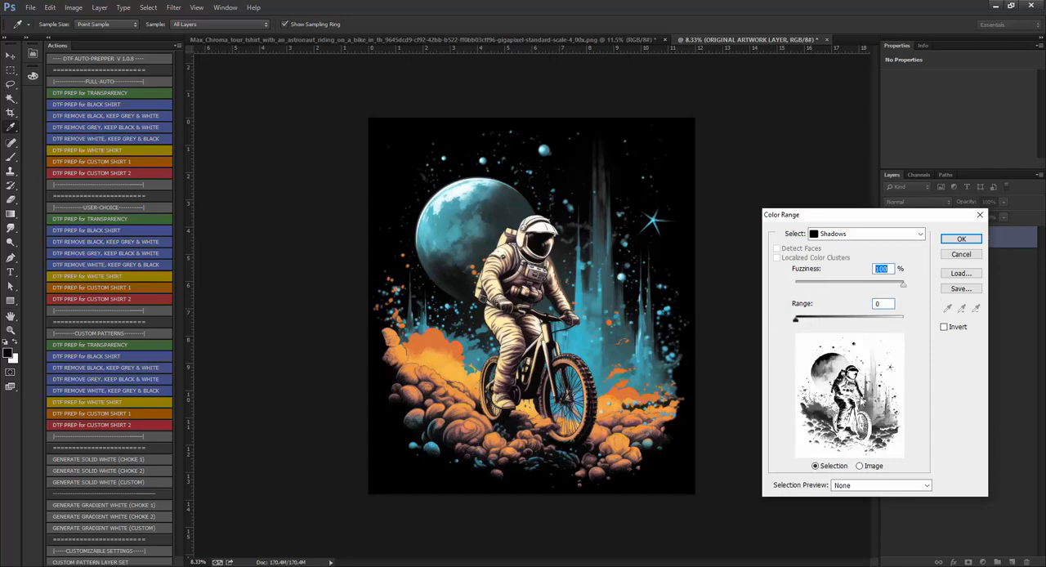
drag(800, 322, 728, 315)
mouse_move(872, 286)
mouse_down()
mouse_move(817, 286)
mouse_move(868, 286)
mouse_up()
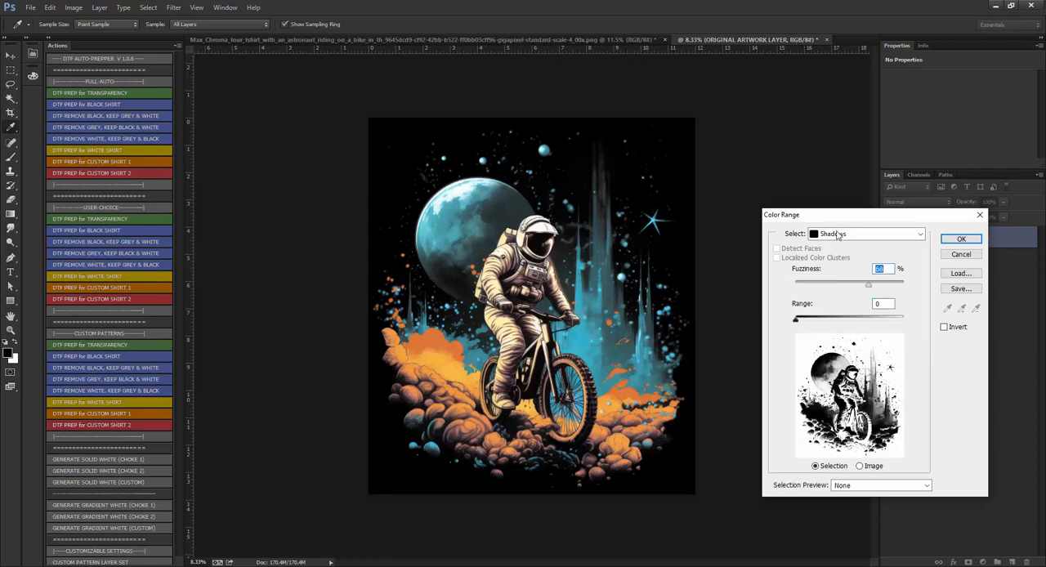
Try selecting by sampled colors from the orange cloud, with fuzziness 159.
click(847, 237)
click(834, 243)
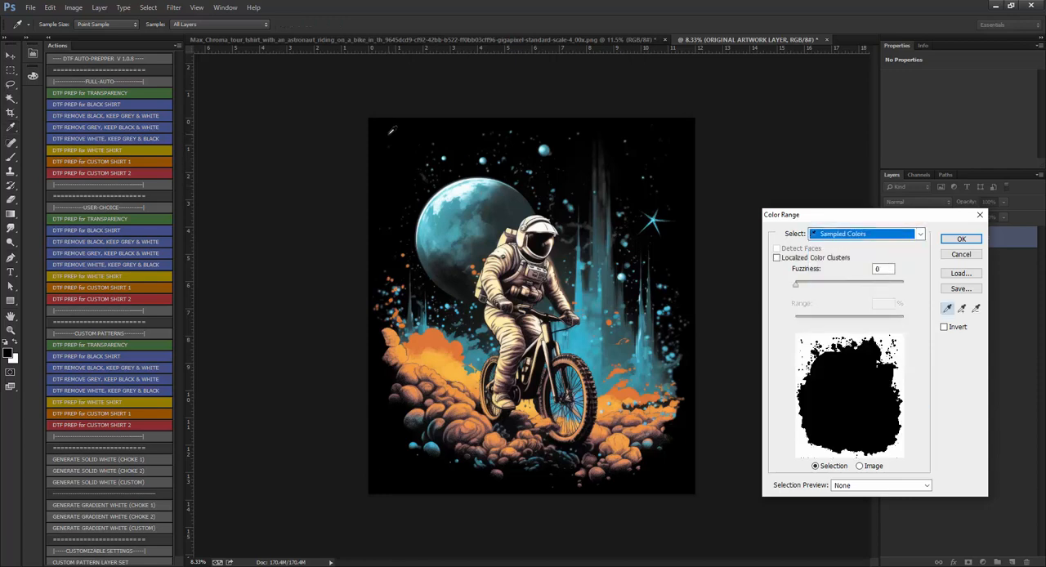
click(456, 367)
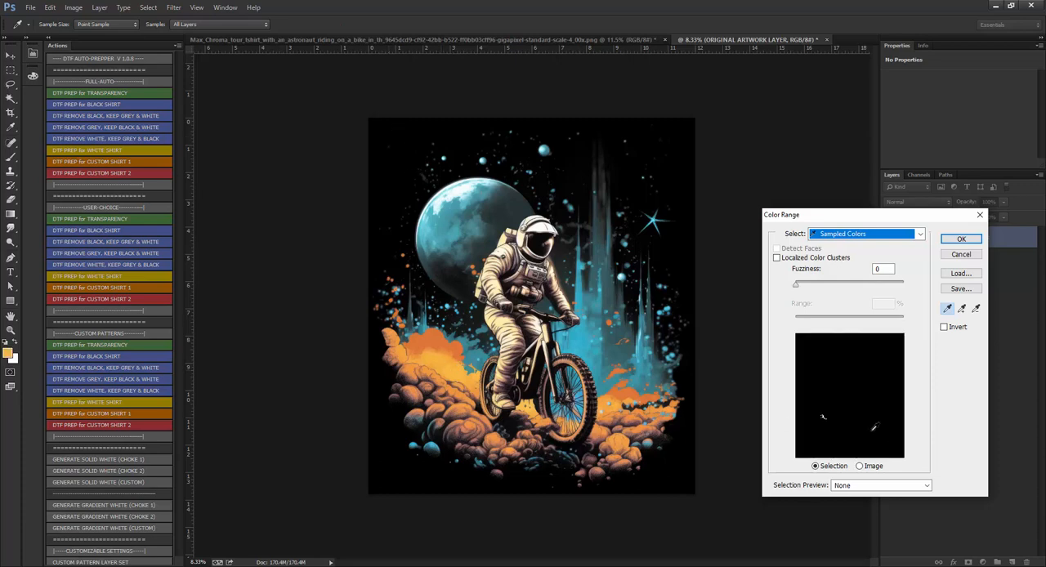
drag(797, 287, 880, 283)
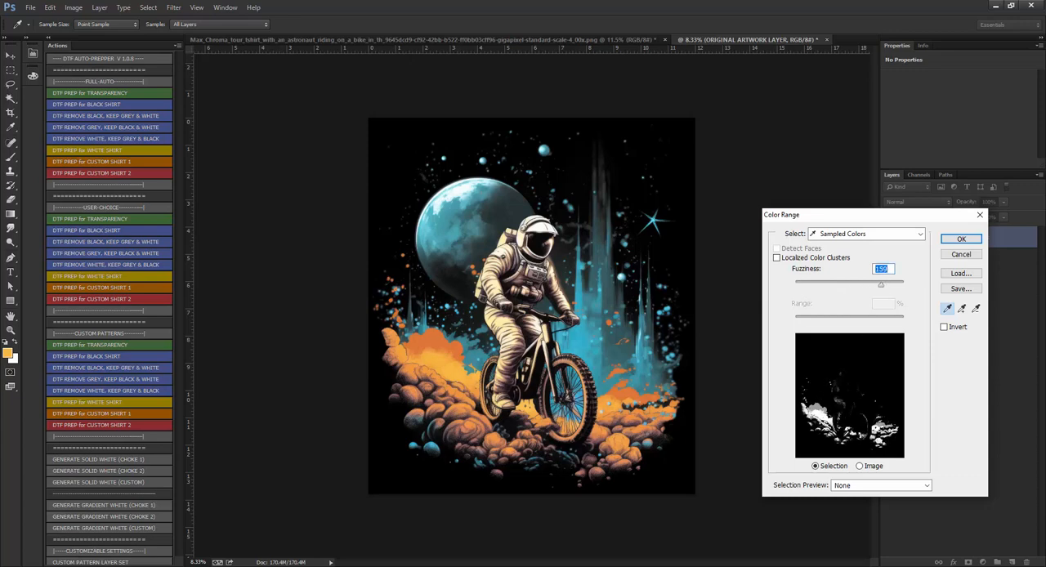
Sample the black background again, compare low and high fuzziness levels, and apply the color range selection with fuzziness 142.
click(391, 161)
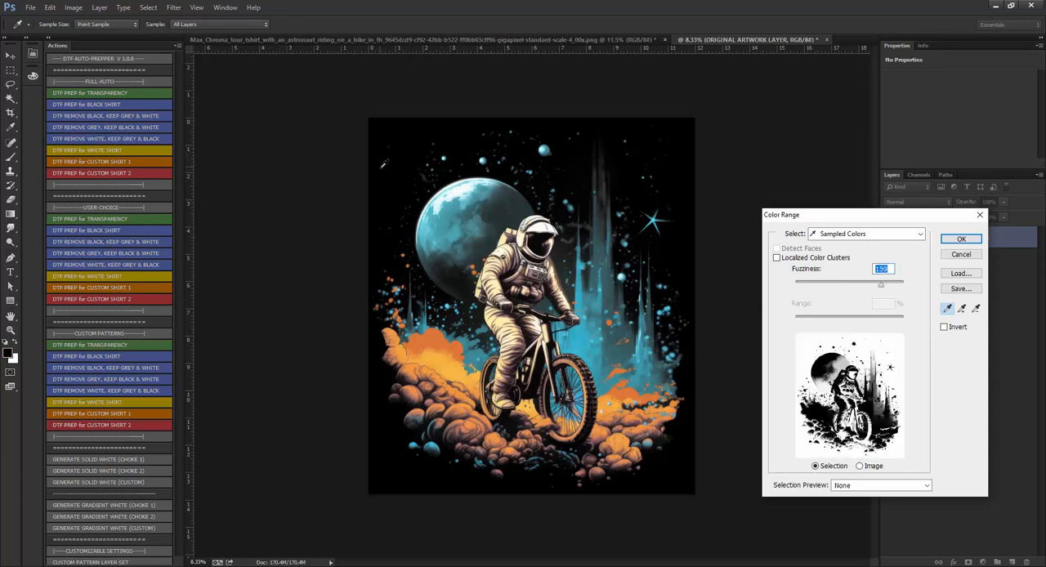
drag(883, 290, 796, 291)
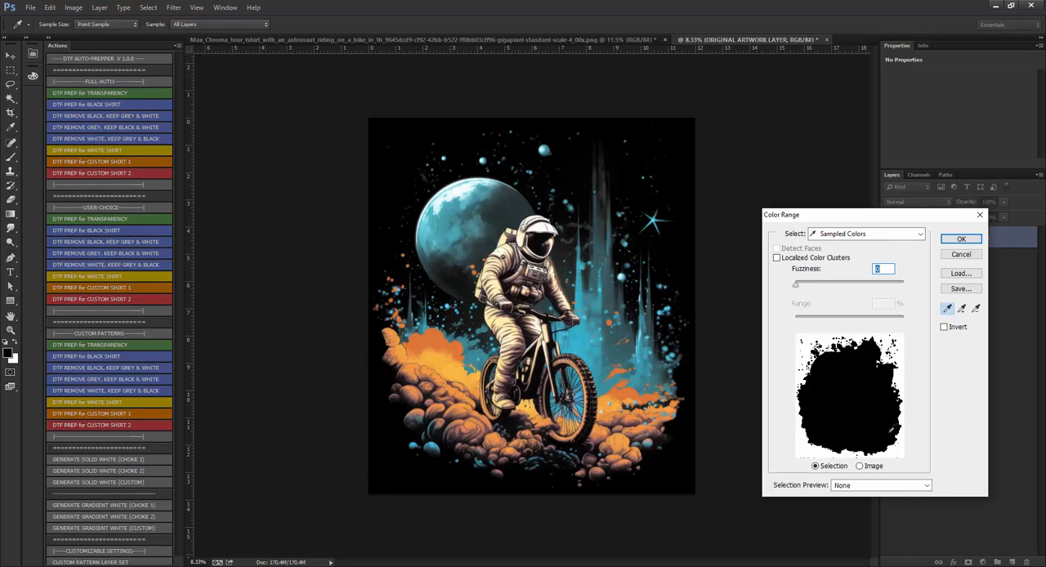
click(803, 287)
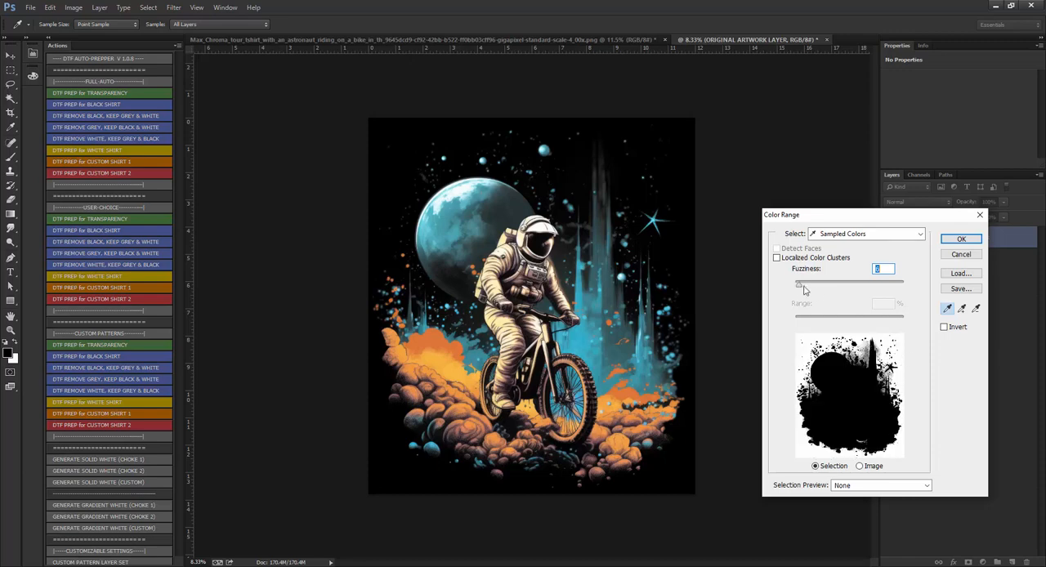
drag(804, 289, 838, 288)
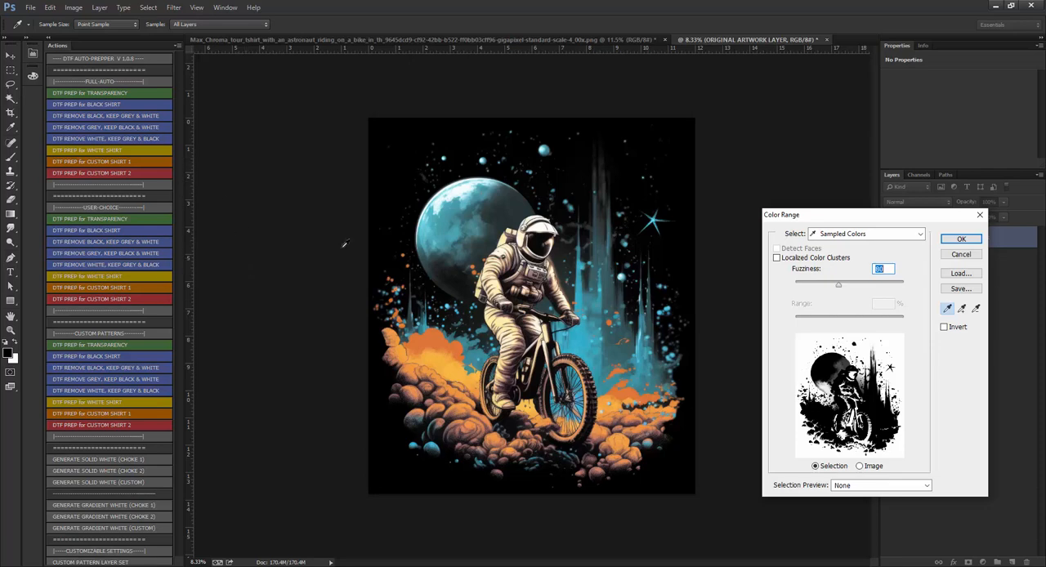
drag(839, 288, 903, 285)
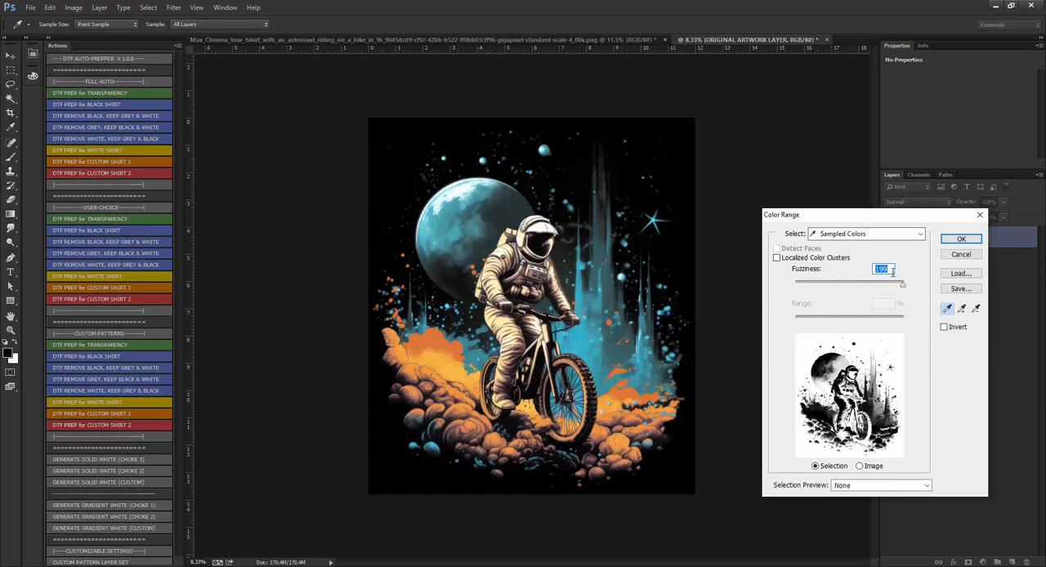
drag(899, 286, 814, 295)
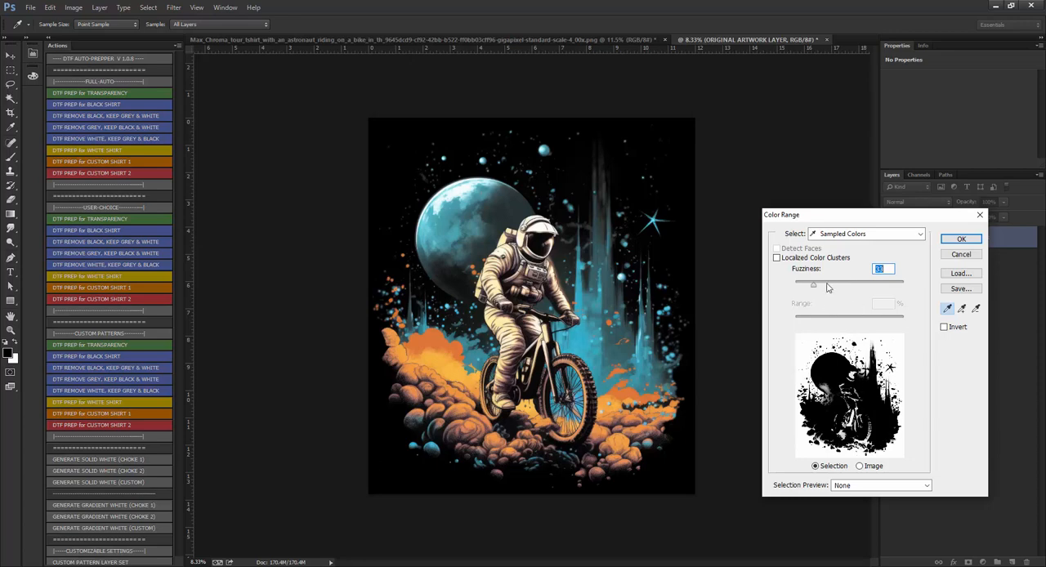
drag(815, 286, 874, 286)
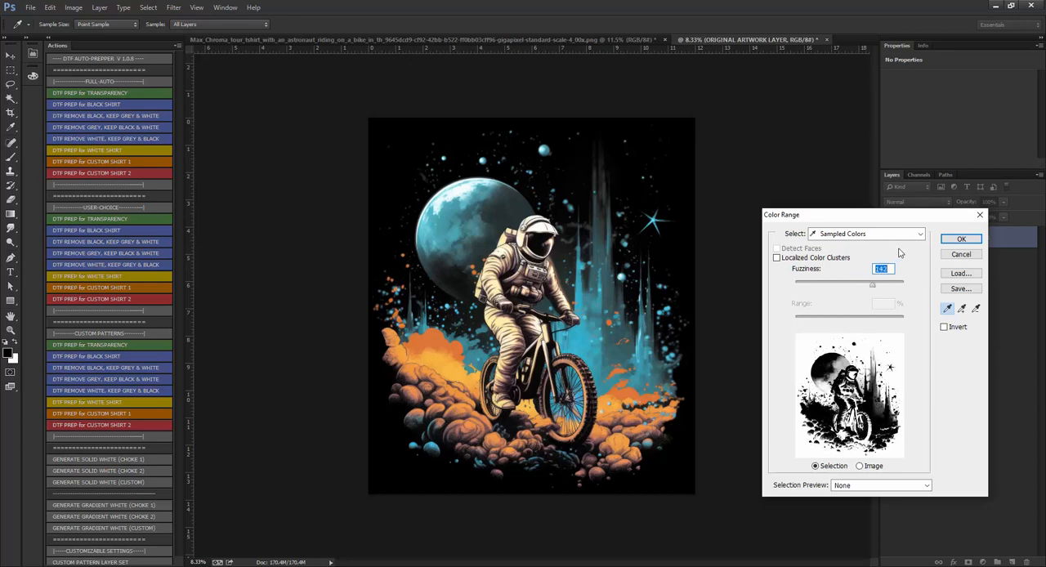
click(961, 239)
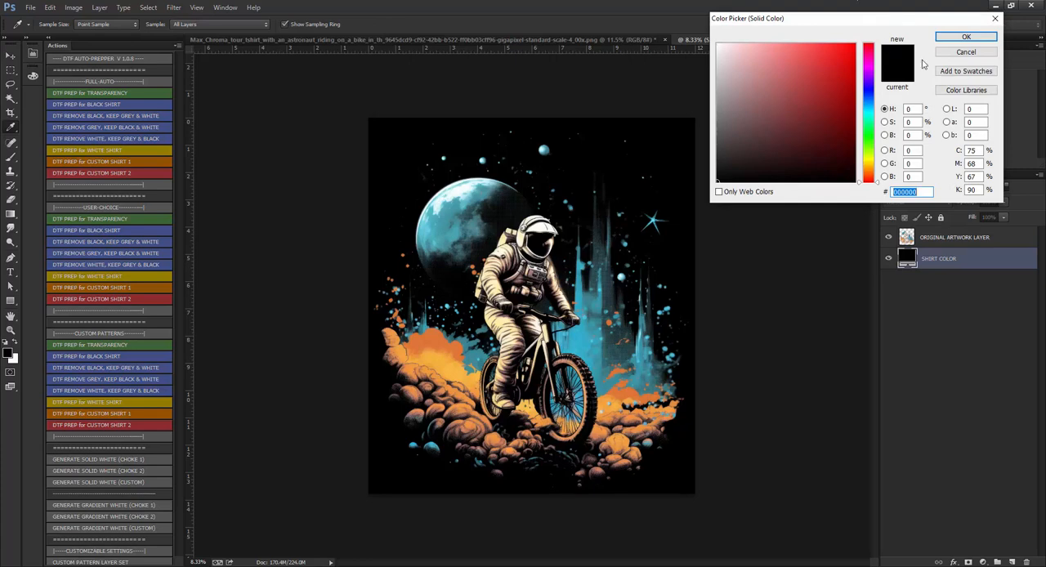
Set the shirt color fill to the dark maroon #523030.
click(794, 120)
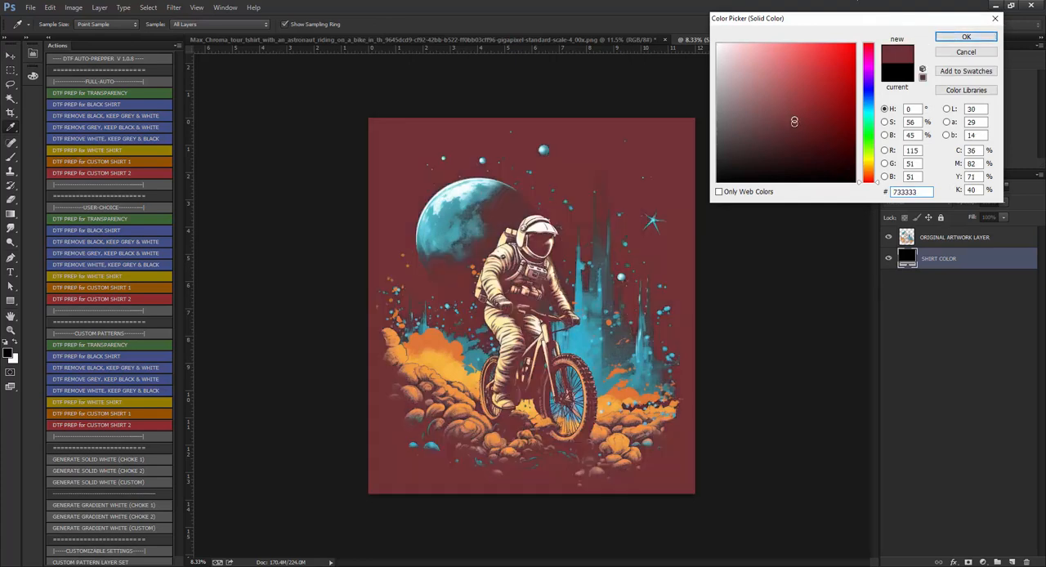
mouse_move(794, 121)
mouse_down()
mouse_move(794, 145)
mouse_move(775, 136)
mouse_up()
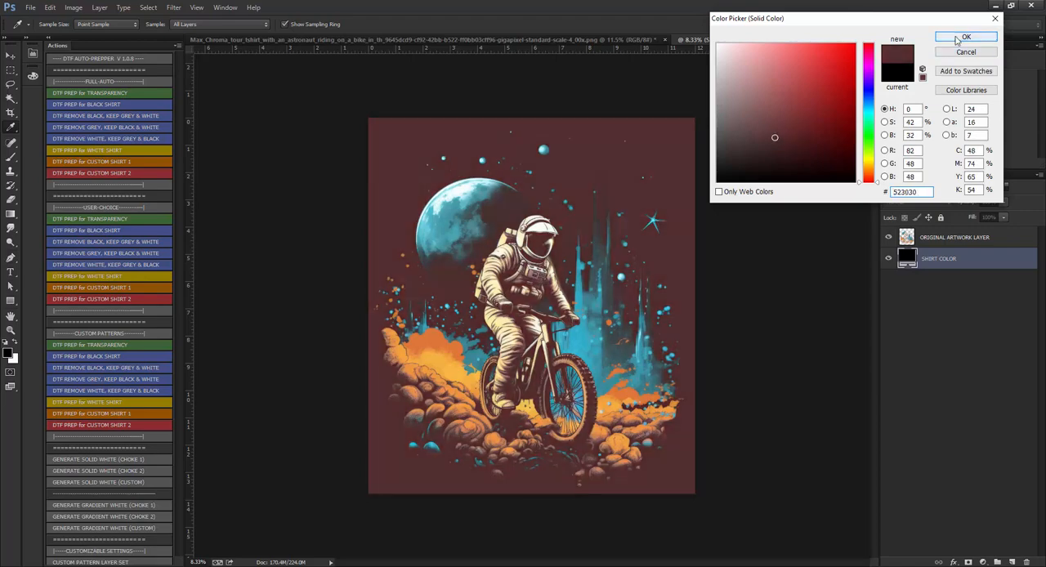
click(960, 38)
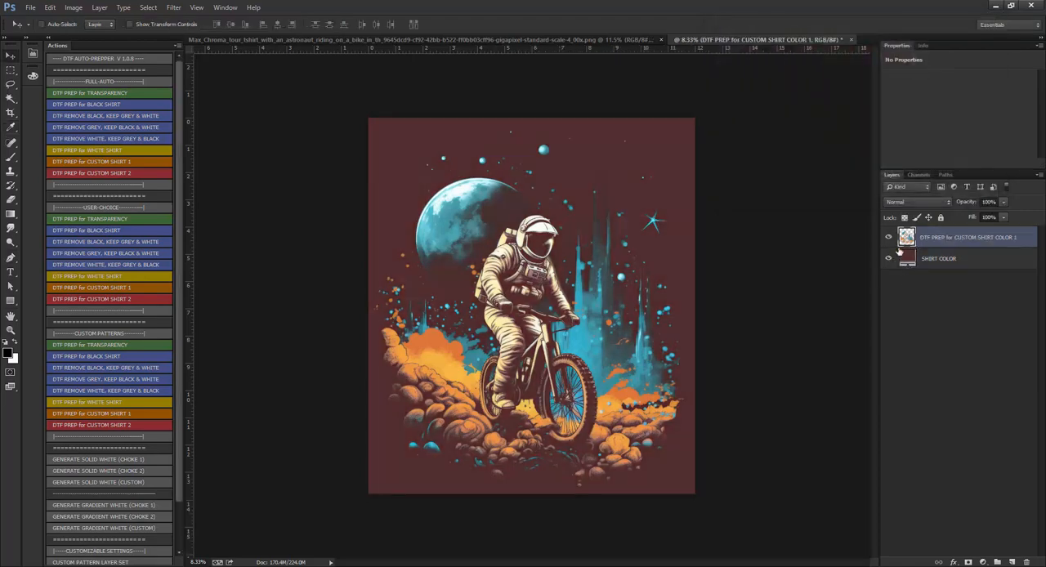
Hide the shirt color layer, examine the transparent halftone dots around the moon and astronaut, and show the layer again.
click(888, 260)
scroll(458, 239, up, 12)
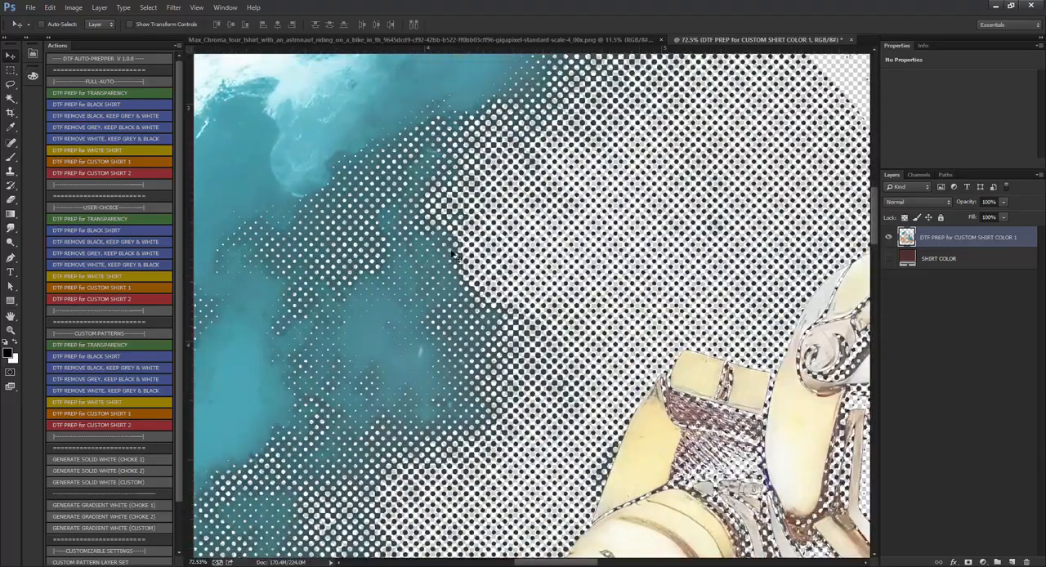
scroll(382, 241, down, 3)
scroll(383, 241, down, 3)
scroll(677, 304, up, 10)
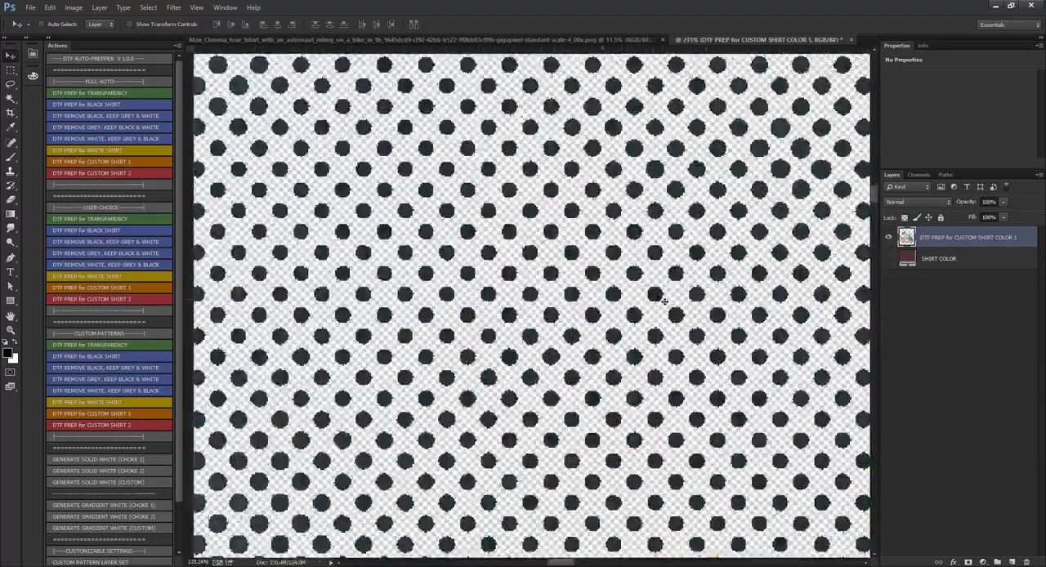
scroll(523, 274, down, 10)
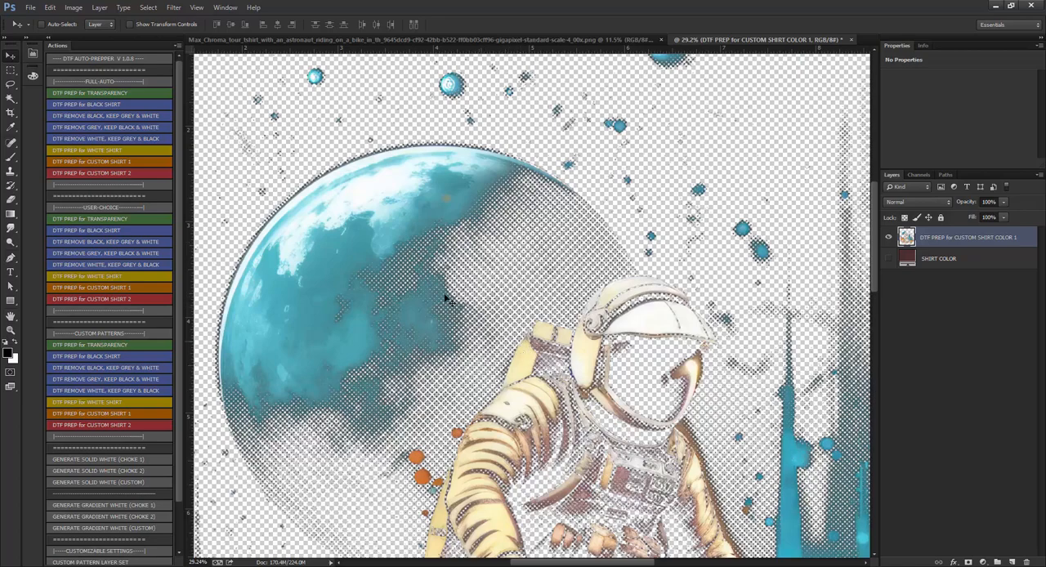
scroll(450, 307, down, 3)
scroll(461, 324, up, 2)
scroll(460, 325, down, 2)
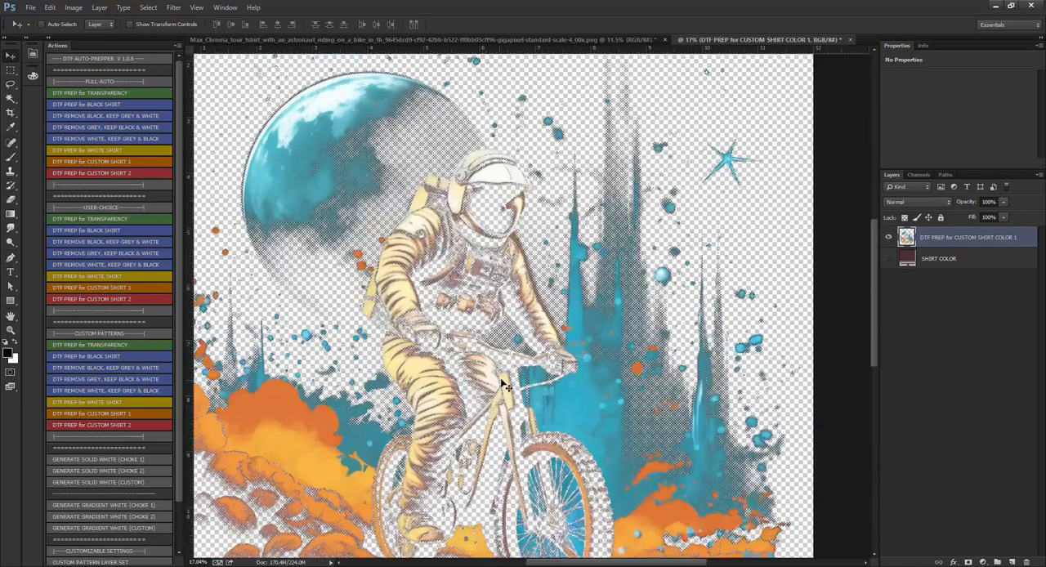
click(889, 258)
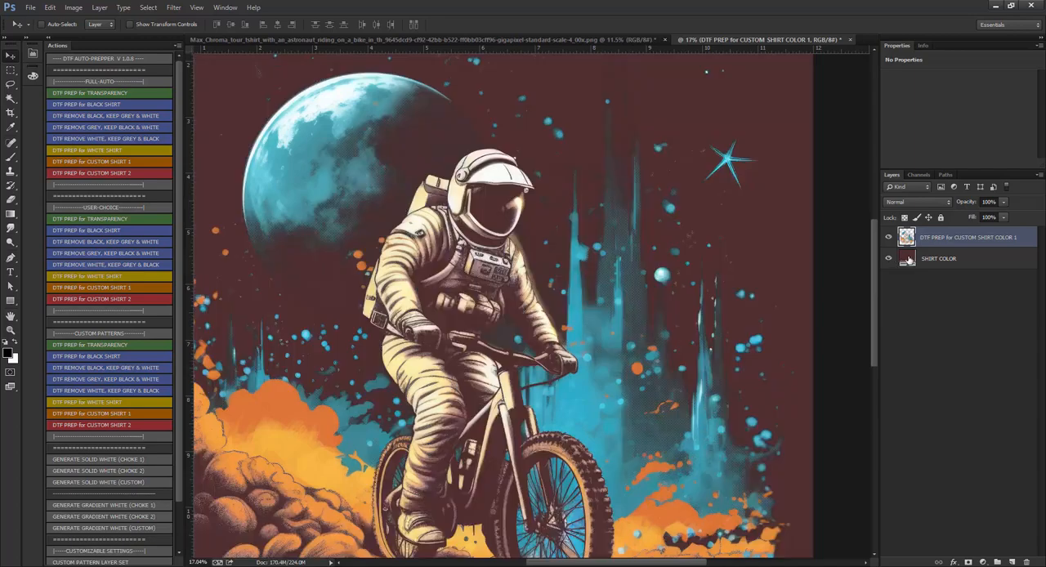
Set the shirt color fill to black, #000000.
double_click(907, 258)
text(000000)
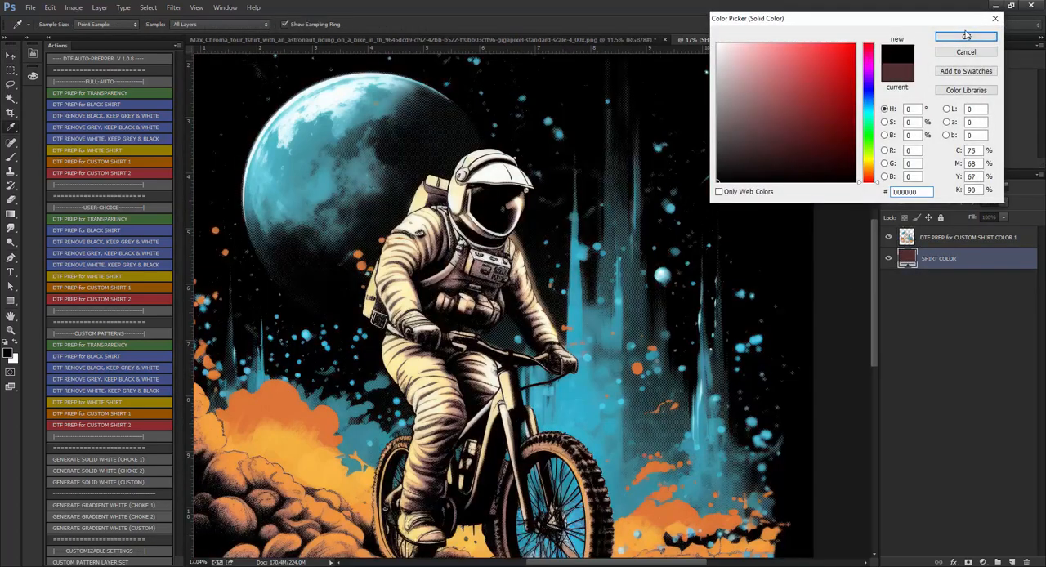
click(966, 36)
Collapse the actions list and examine the halftone dots in the moon's shadow against the black shirt color.
scroll(457, 123, up, 9)
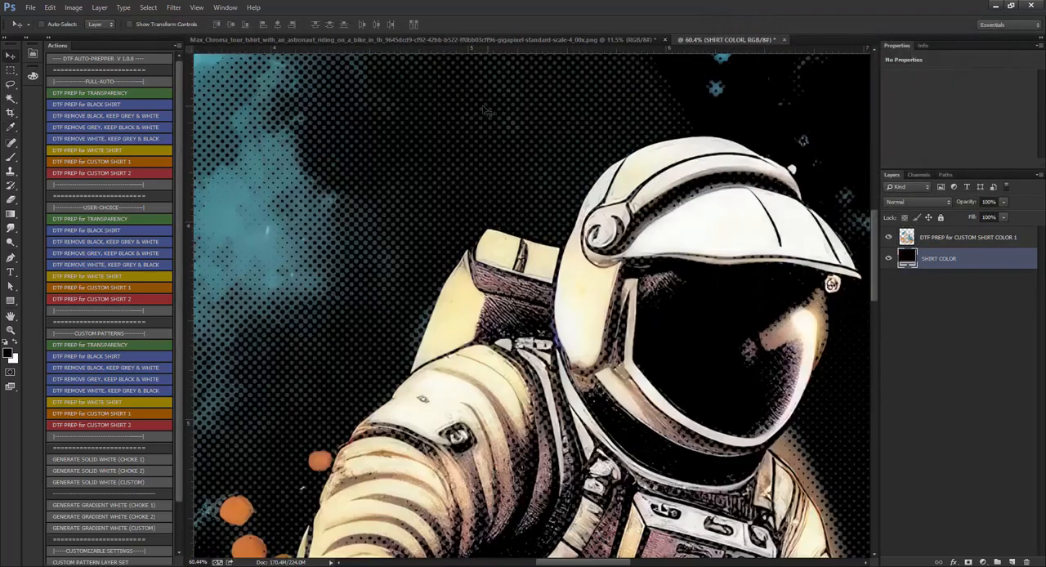
scroll(486, 111, up, 5)
scroll(501, 178, down, 3)
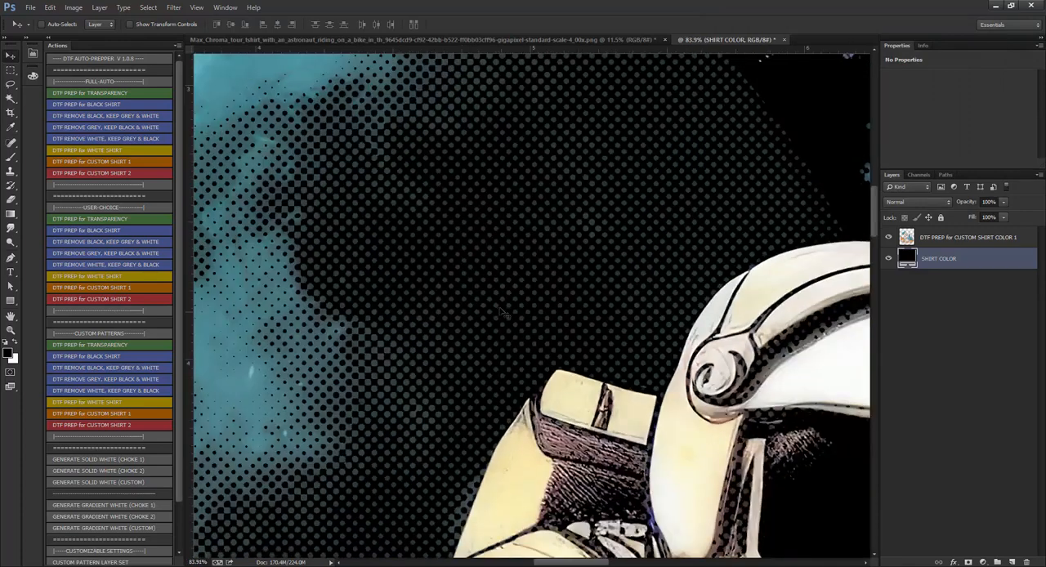
click(49, 38)
scroll(441, 297, down, 8)
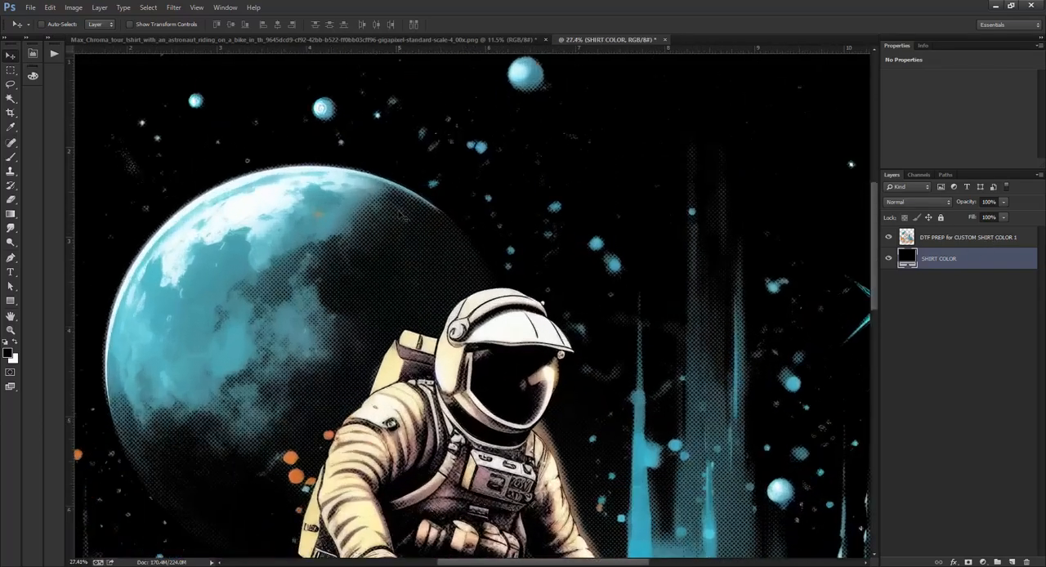
scroll(441, 324, up, 10)
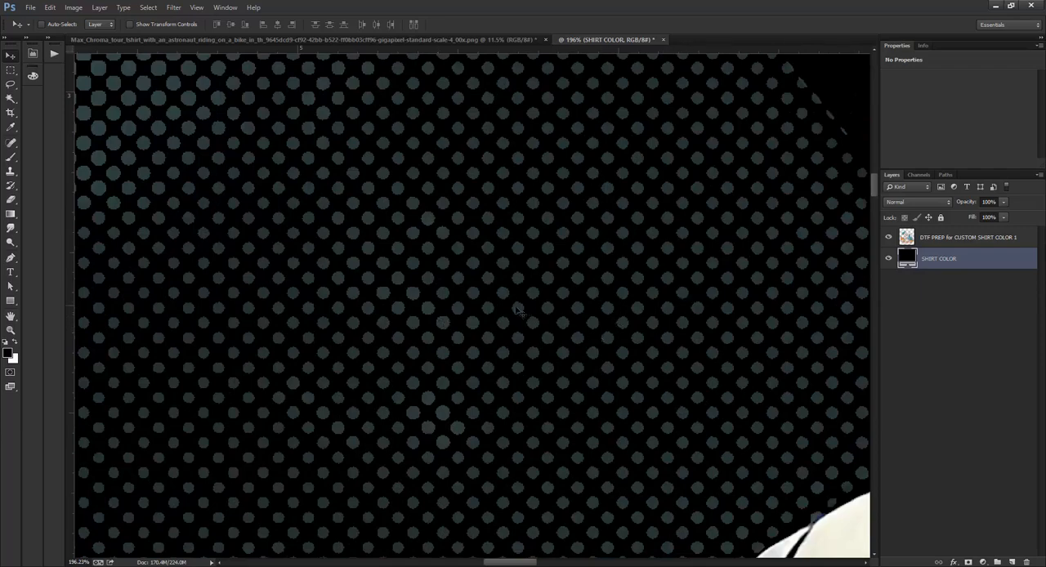
scroll(520, 313, down, 4)
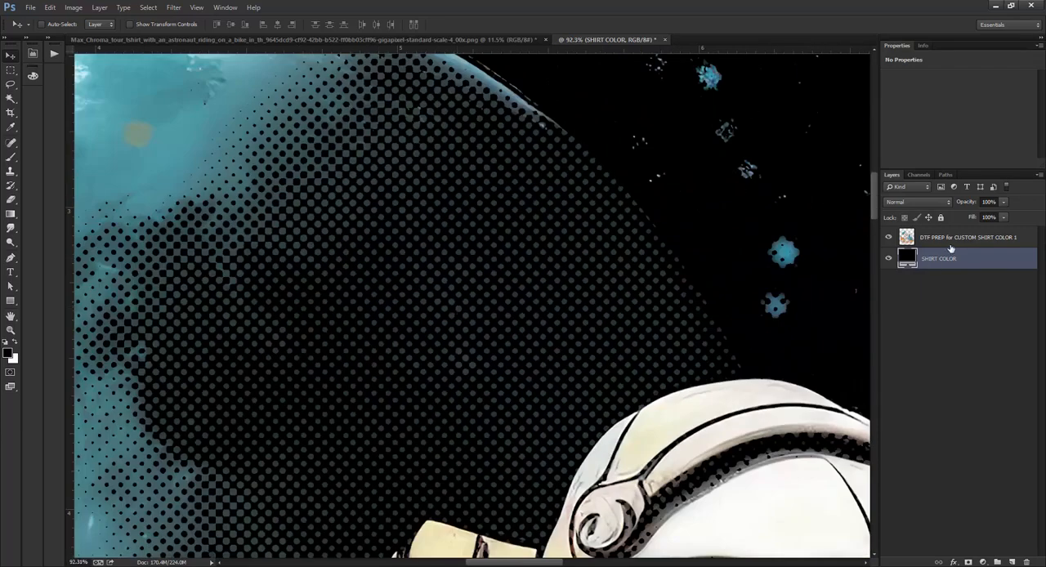
Add a 4 px outside stroke in dark gray #292929 to the DTF prep design layer.
double_click(1022, 238)
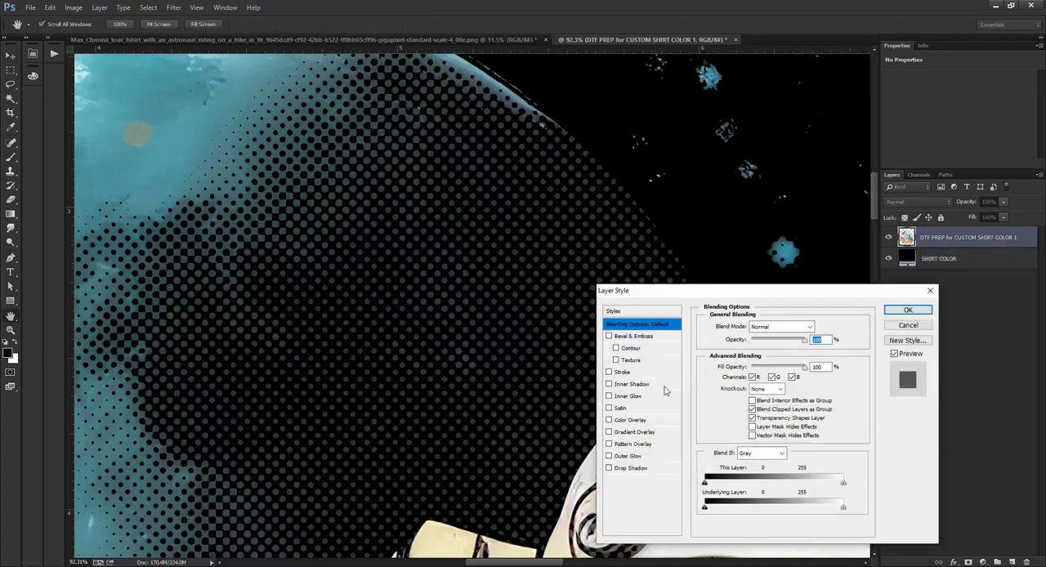
click(621, 373)
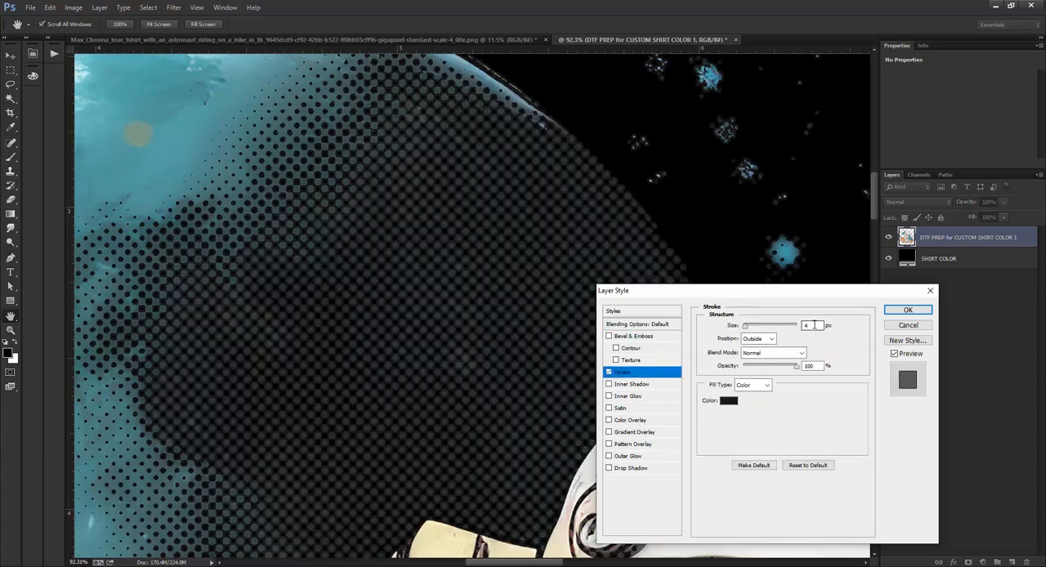
double_click(808, 325)
click(728, 401)
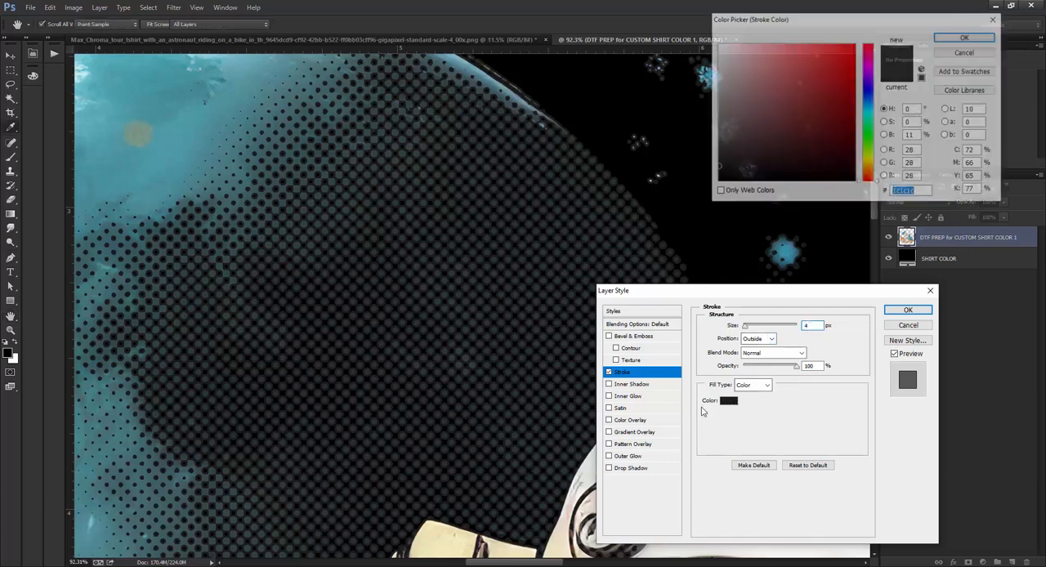
mouse_move(720, 168)
mouse_down()
mouse_move(715, 159)
mouse_move(713, 168)
mouse_move(729, 160)
mouse_move(717, 162)
mouse_up()
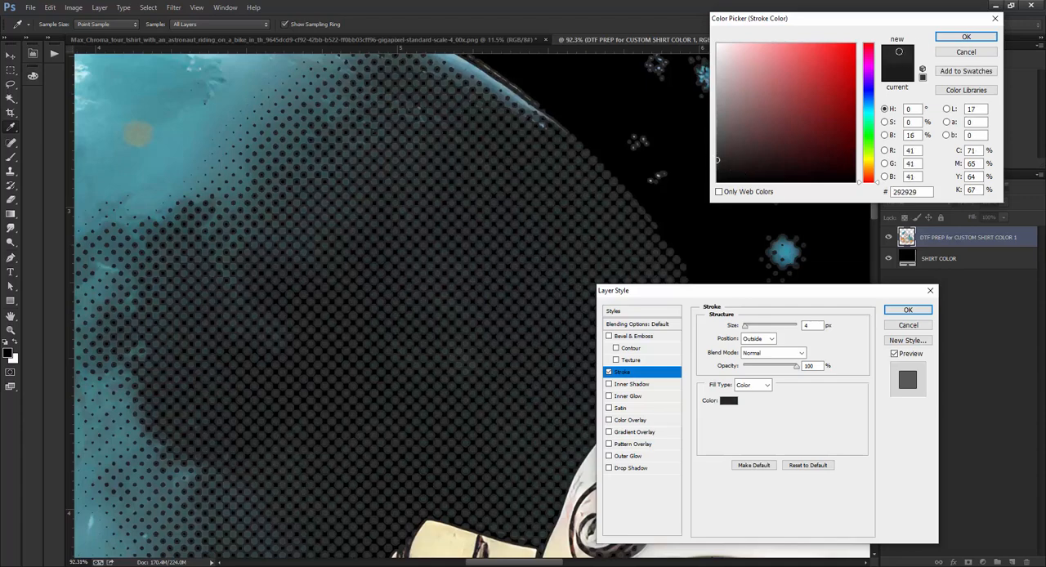
click(966, 37)
click(908, 310)
Raise the design layer's saturation to +17 with Hue/Saturation.
scroll(492, 252, down, 3)
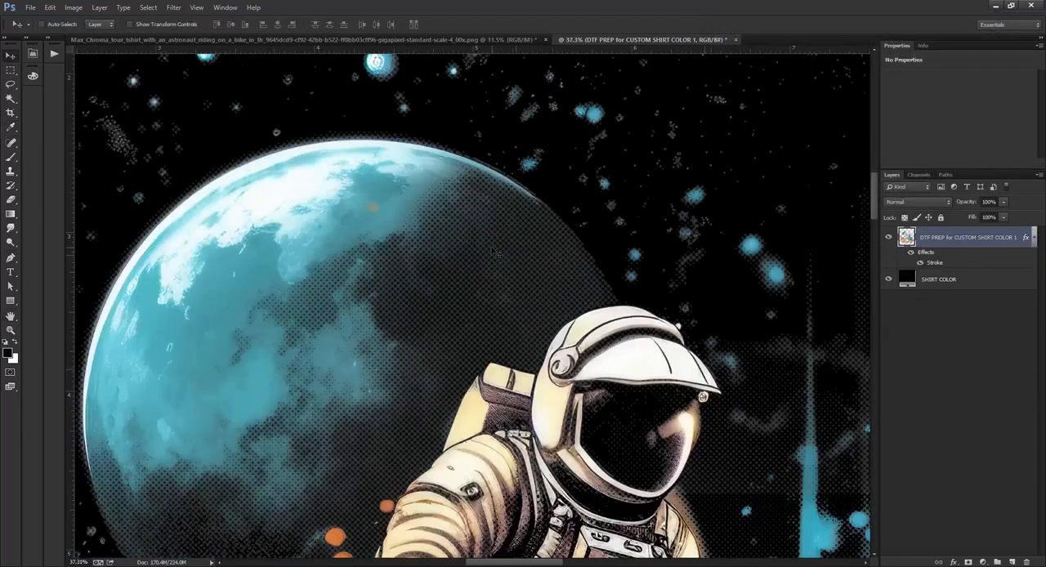
scroll(490, 245, down, 3)
scroll(549, 392, up, 2)
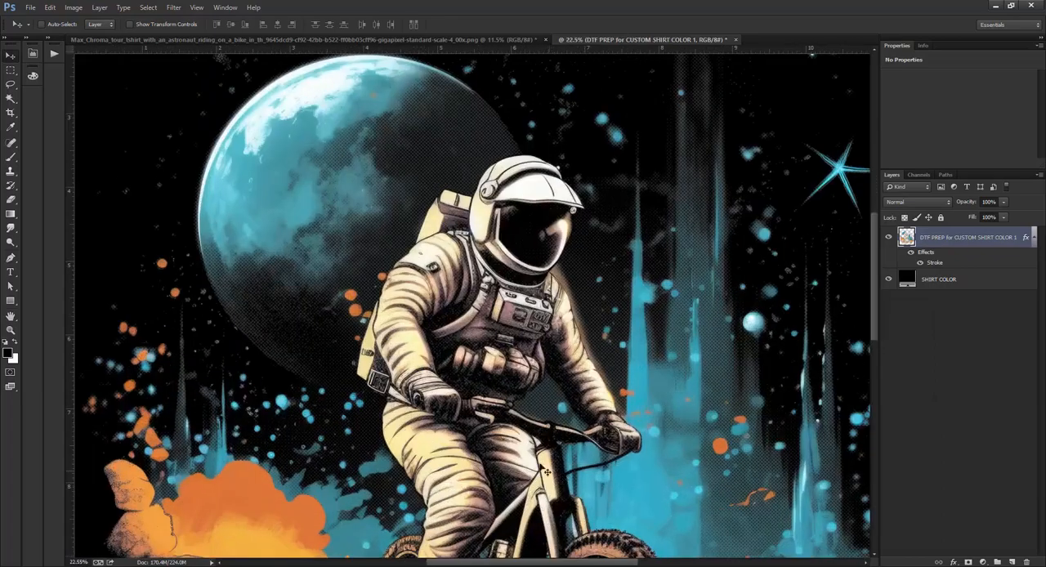
scroll(424, 353, down, 2)
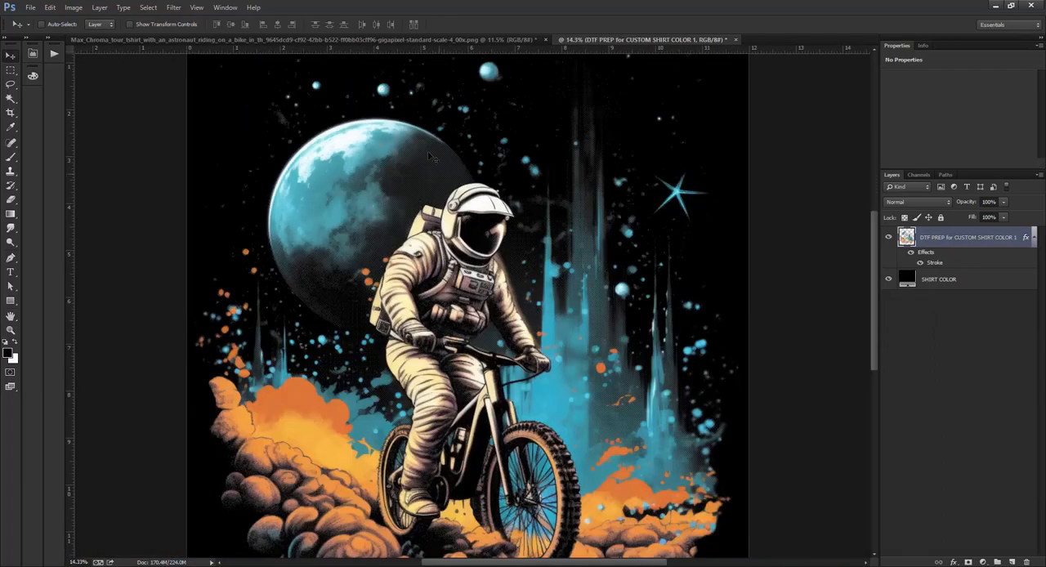
scroll(431, 157, up, 8)
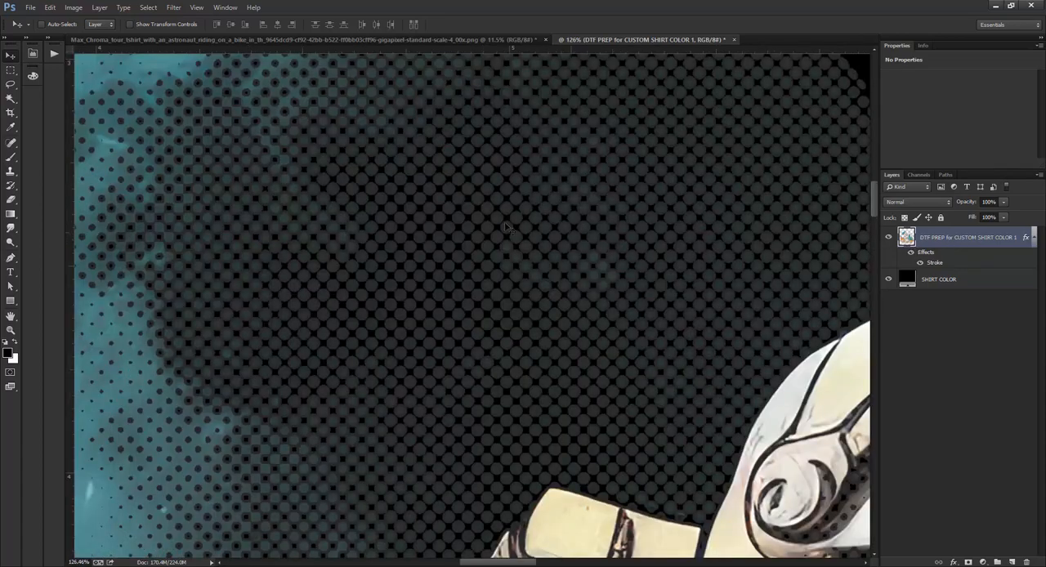
scroll(506, 228, down, 5)
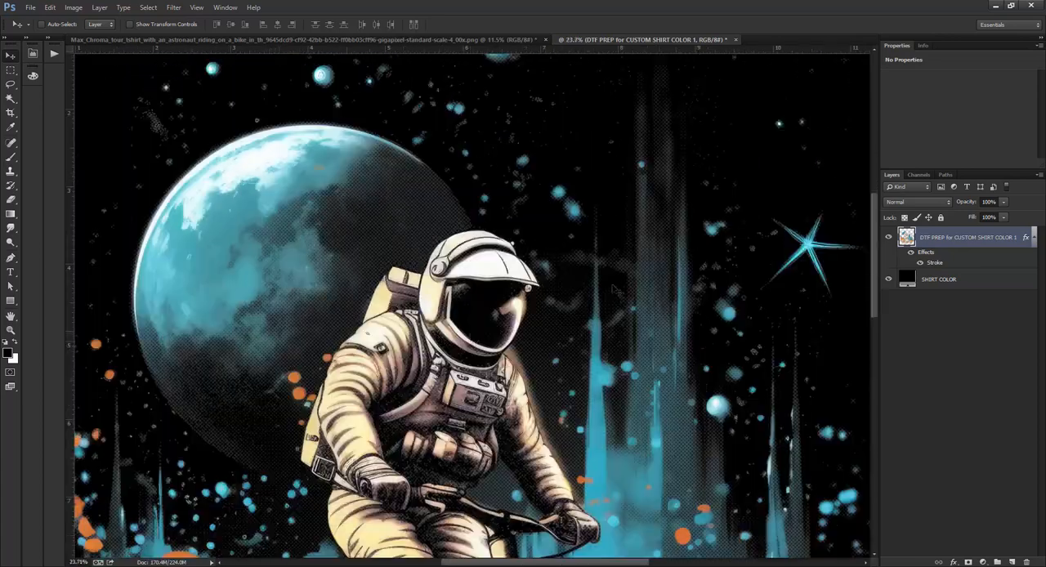
key(ctrl+u)
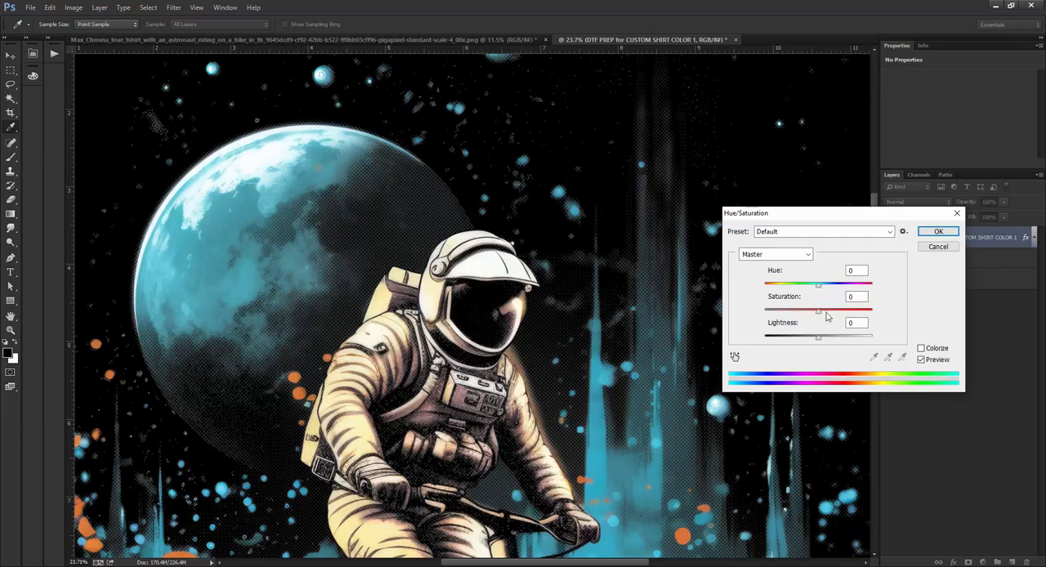
mouse_move(828, 317)
mouse_down()
mouse_move(839, 316)
mouse_move(827, 315)
mouse_up()
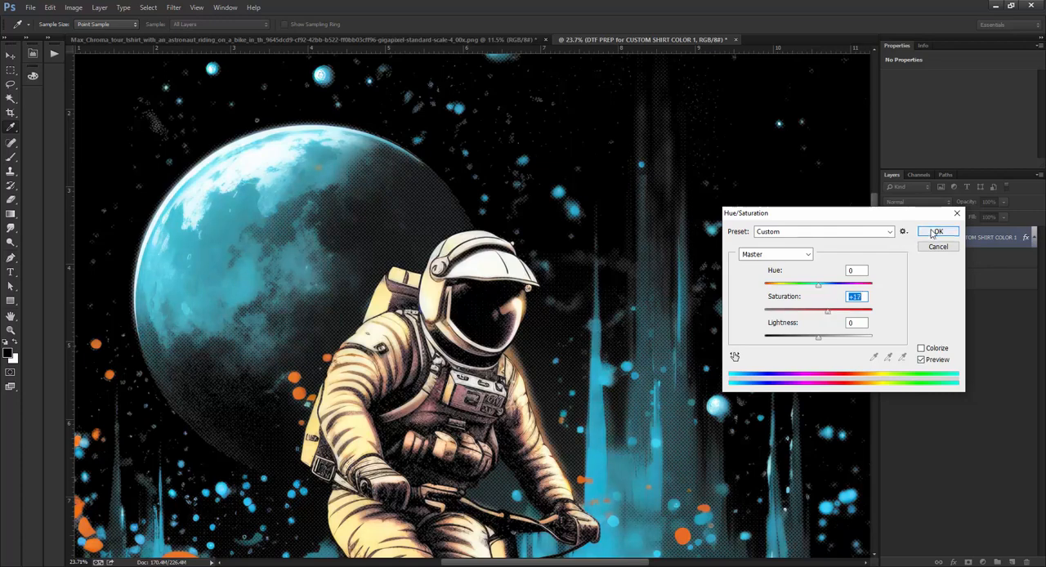
key(Return)
Compare the saturated, stroked halftone around the moon at close-up and overall view.
scroll(418, 261, down, 2)
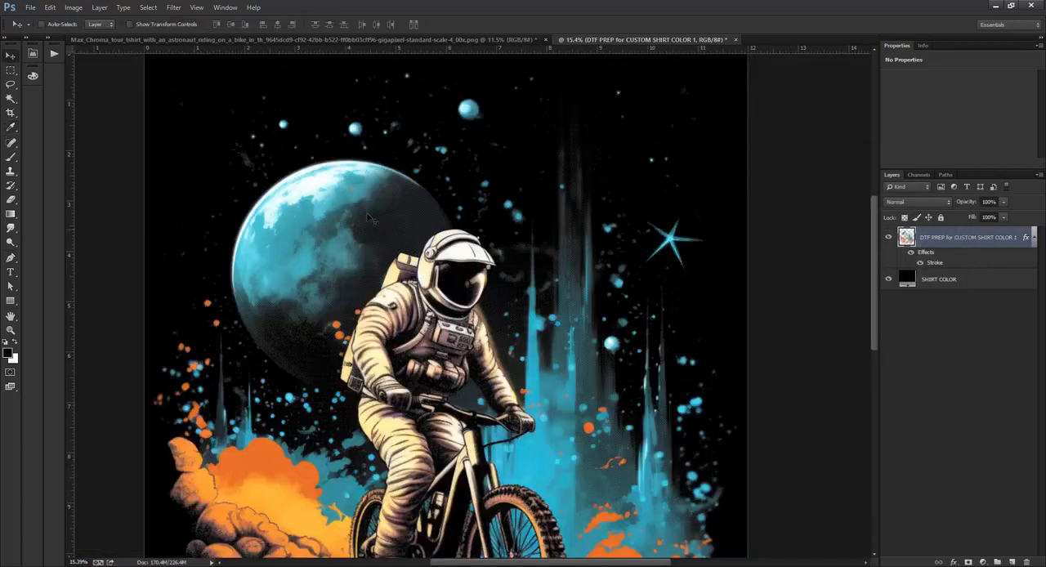
scroll(419, 262, up, 5)
scroll(419, 262, up, 2)
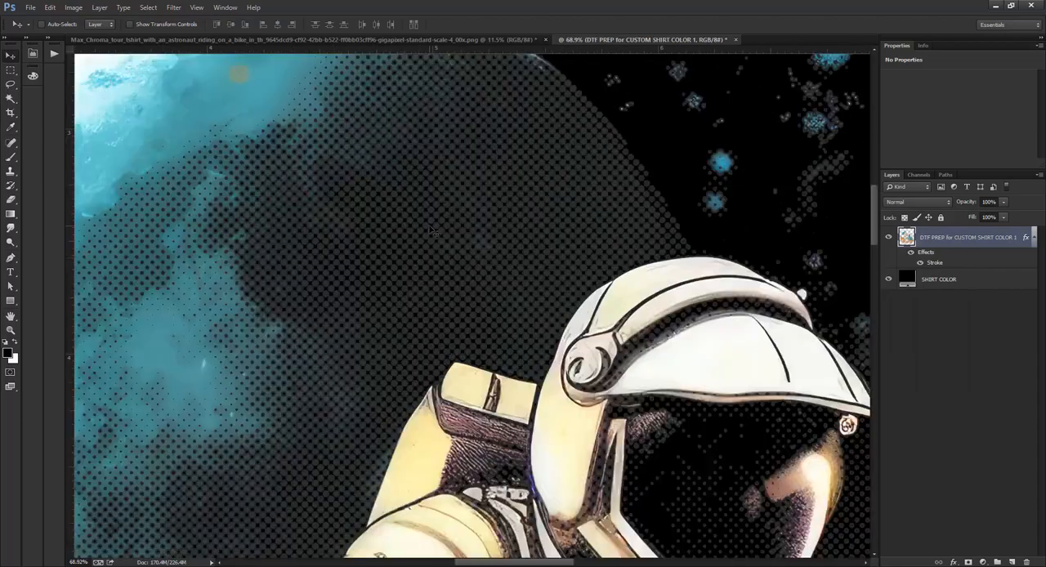
scroll(432, 231, down, 6)
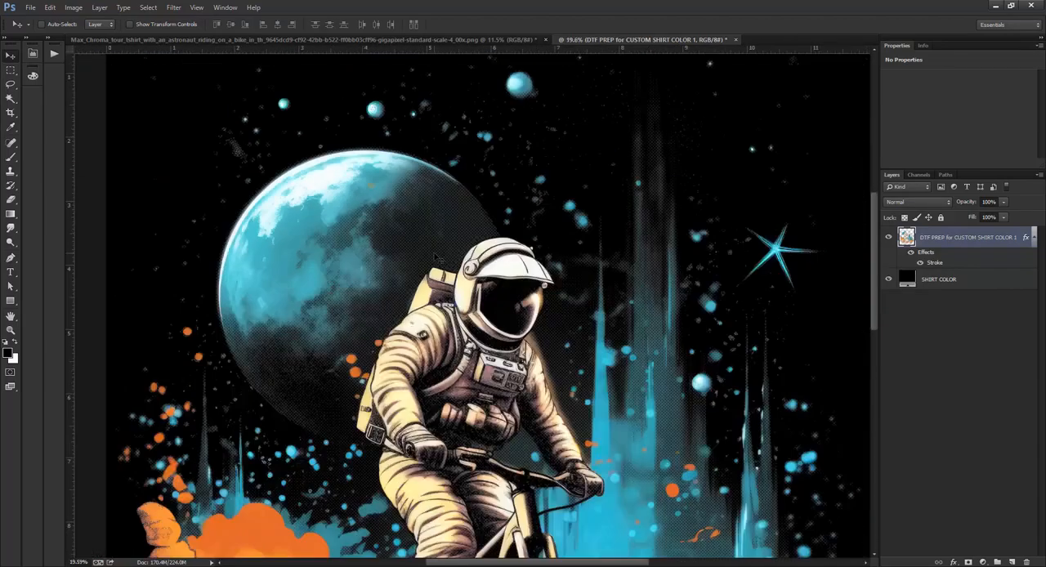
scroll(444, 326, up, 6)
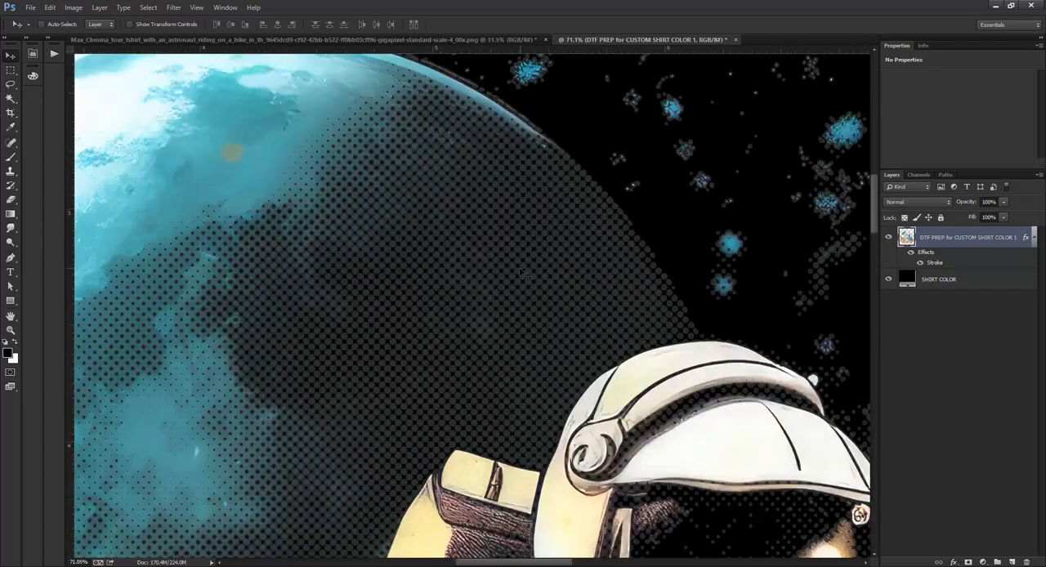
scroll(517, 275, down, 6)
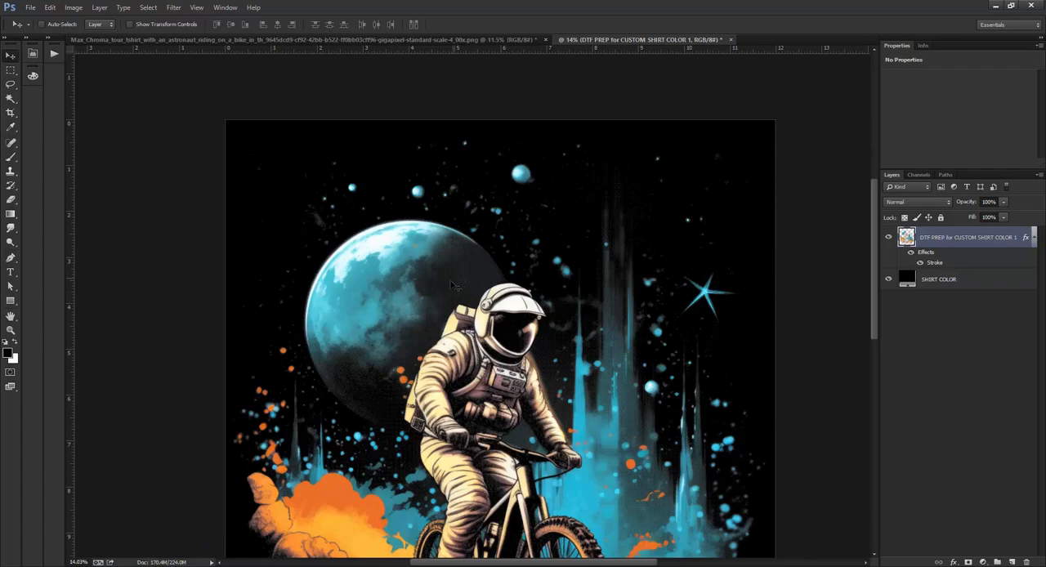
Compare the moon's halftone shading with the layer's stroke effect hidden and shown.
scroll(452, 284, up, 3)
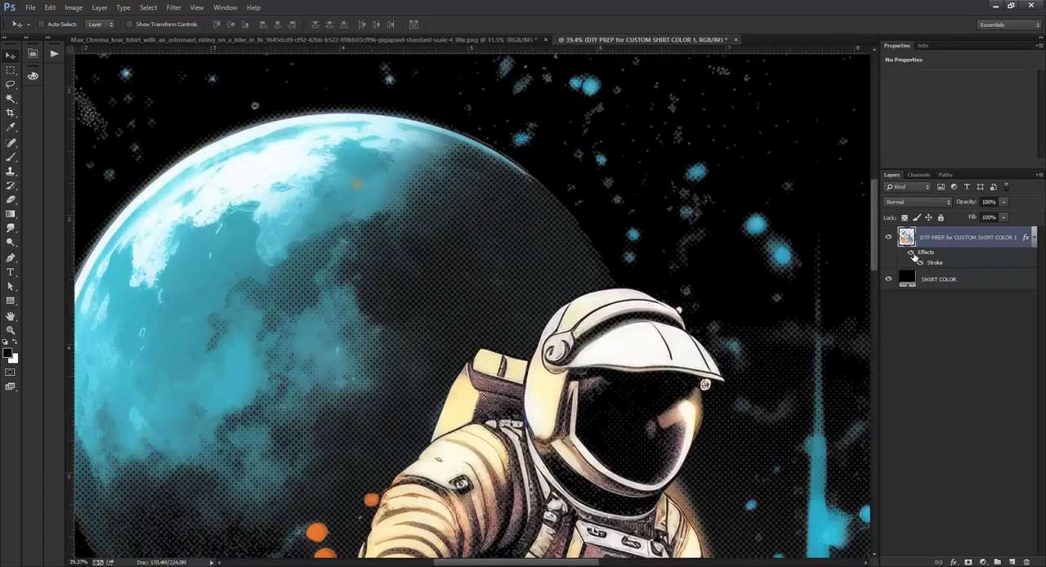
scroll(527, 337, down, 4)
scroll(511, 331, up, 4)
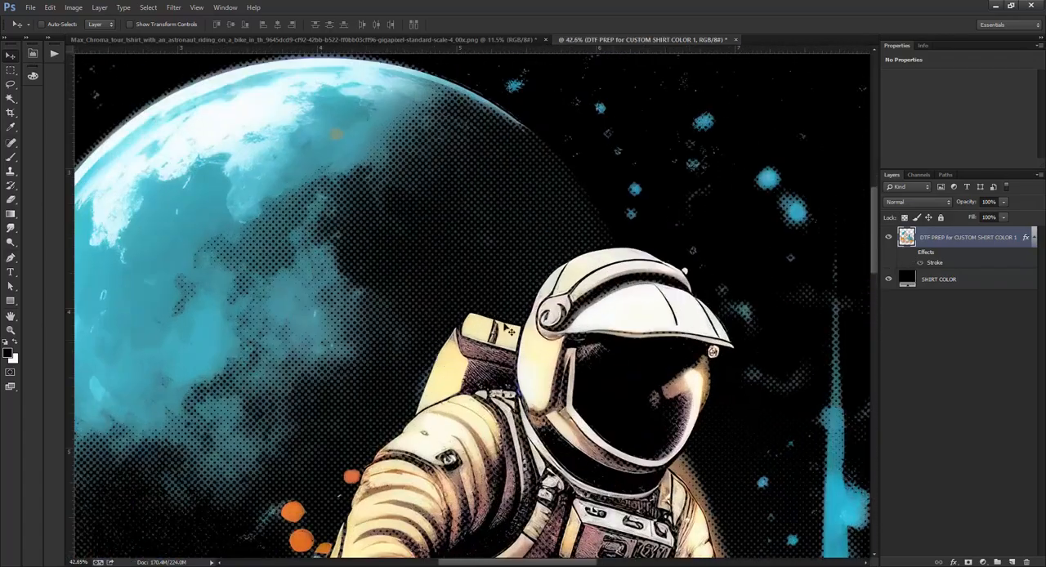
scroll(510, 330, up, 7)
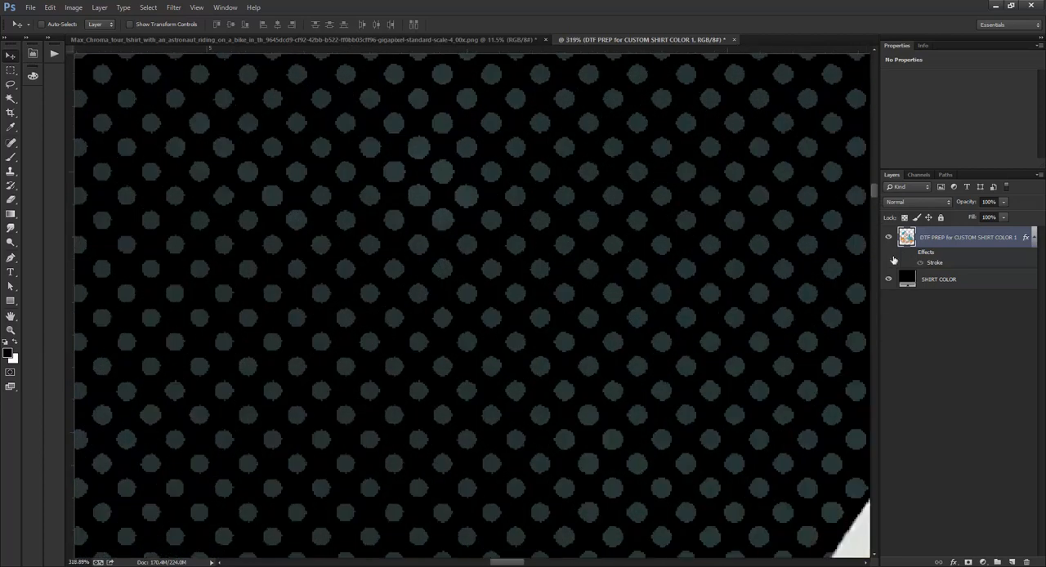
click(911, 252)
scroll(555, 282, down, 6)
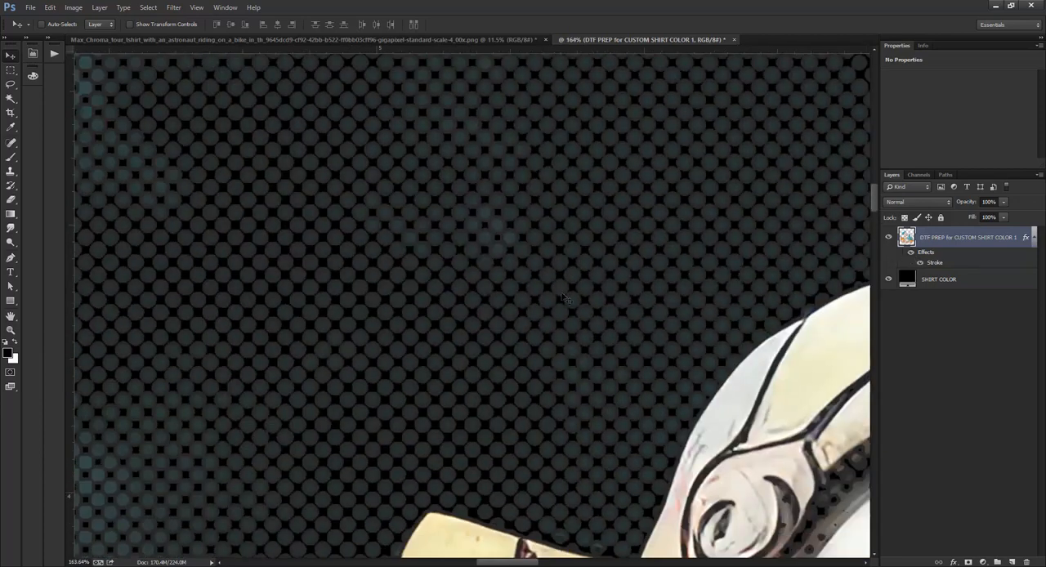
scroll(562, 300, up, 1)
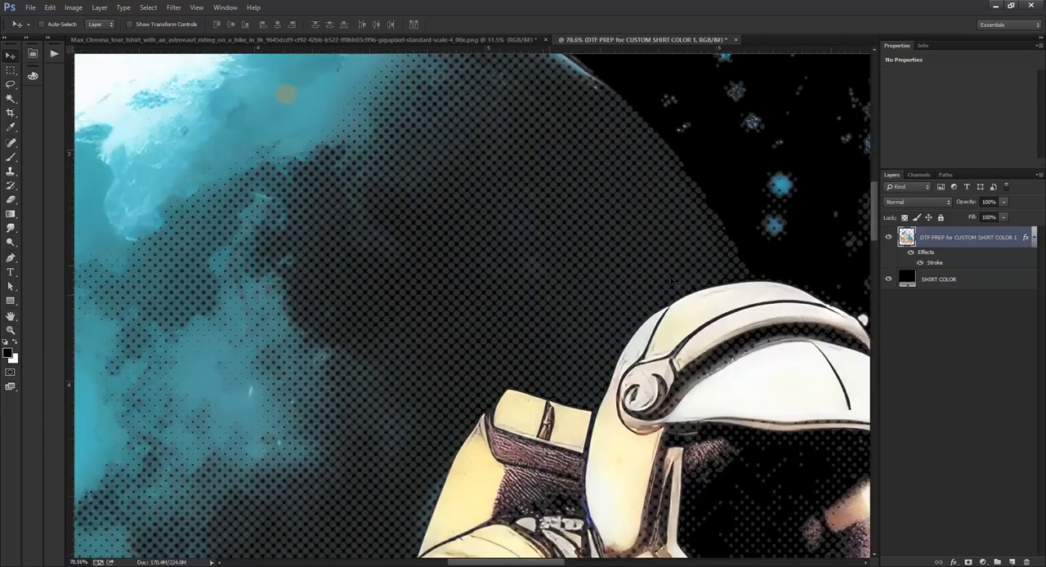
scroll(494, 294, up, 4)
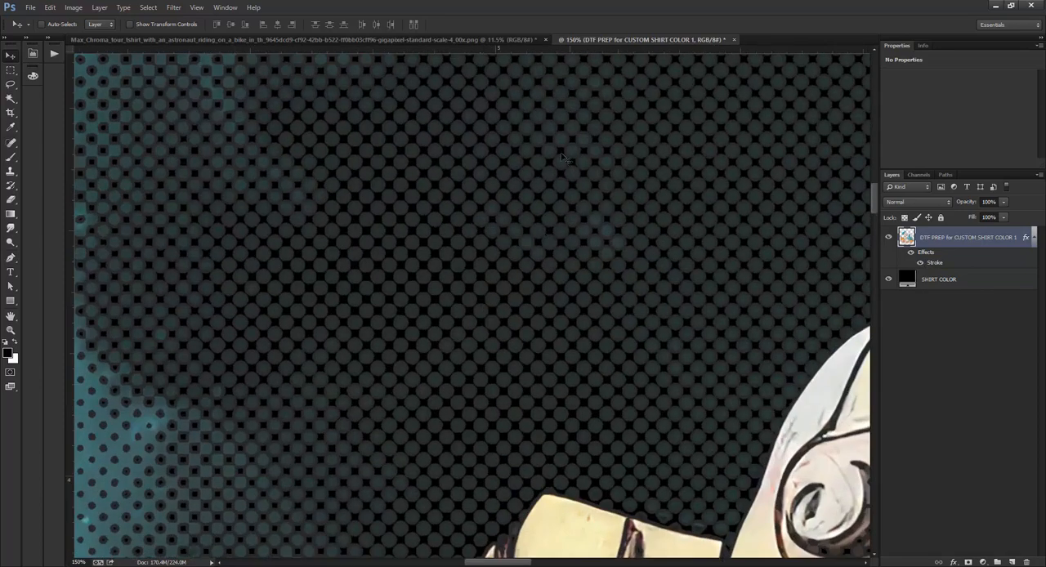
Increase the design layer's outside stroke size to 5 px and check the moon's halftone shading.
double_click(933, 264)
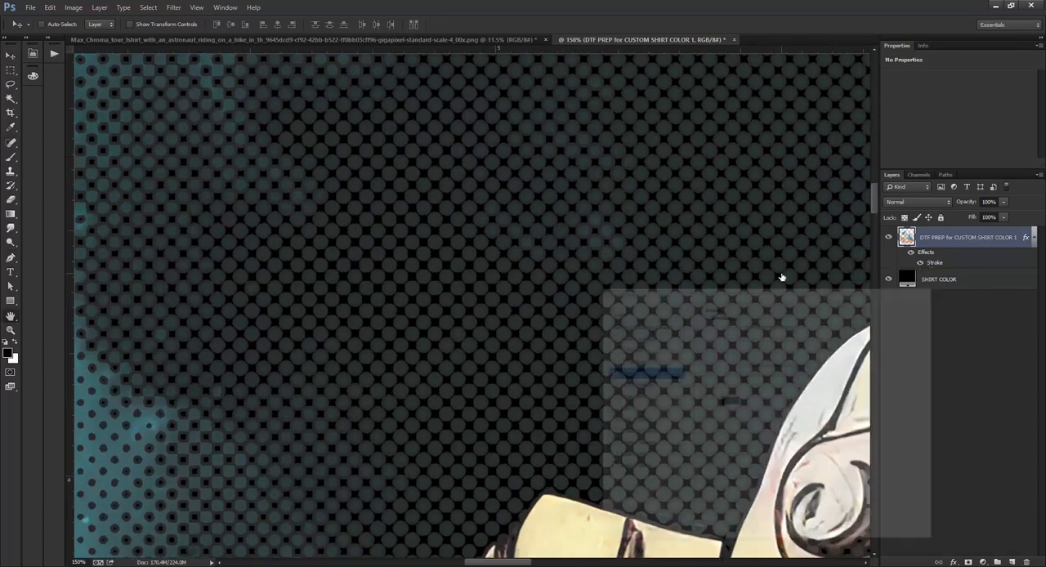
text(8)
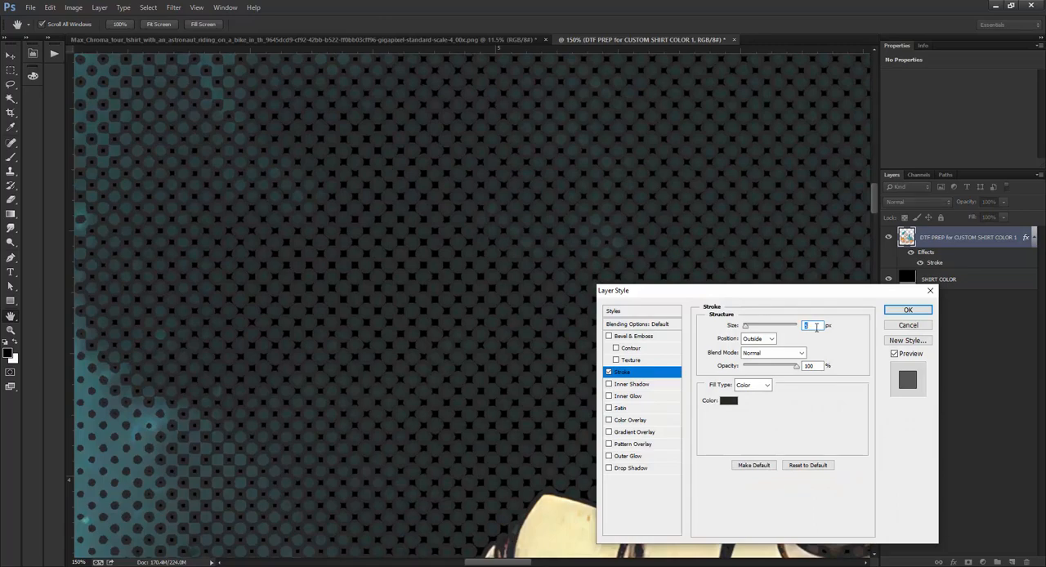
click(907, 310)
scroll(620, 296, down, 3)
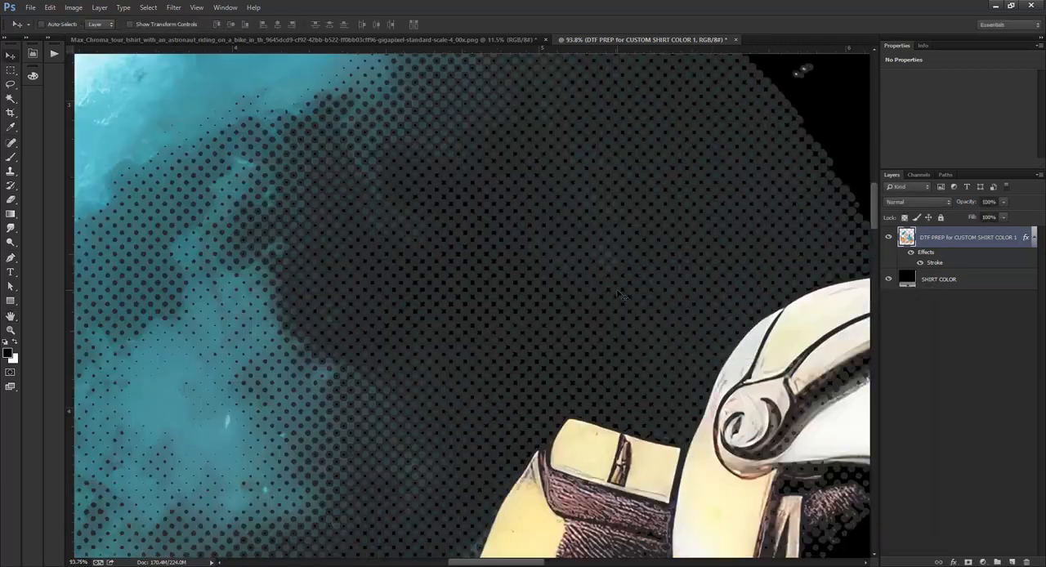
scroll(620, 296, down, 3)
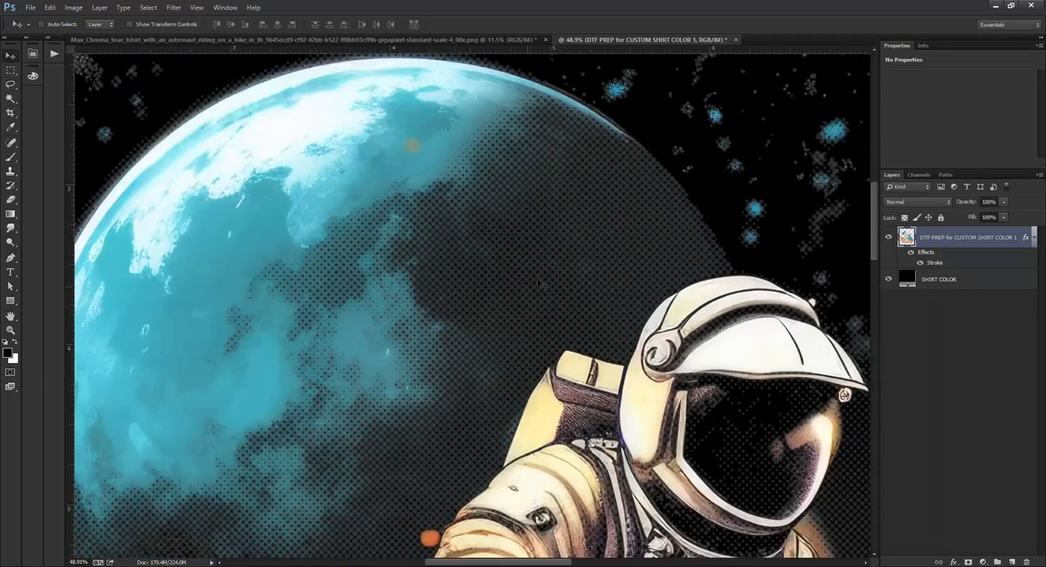
scroll(539, 284, down, 2)
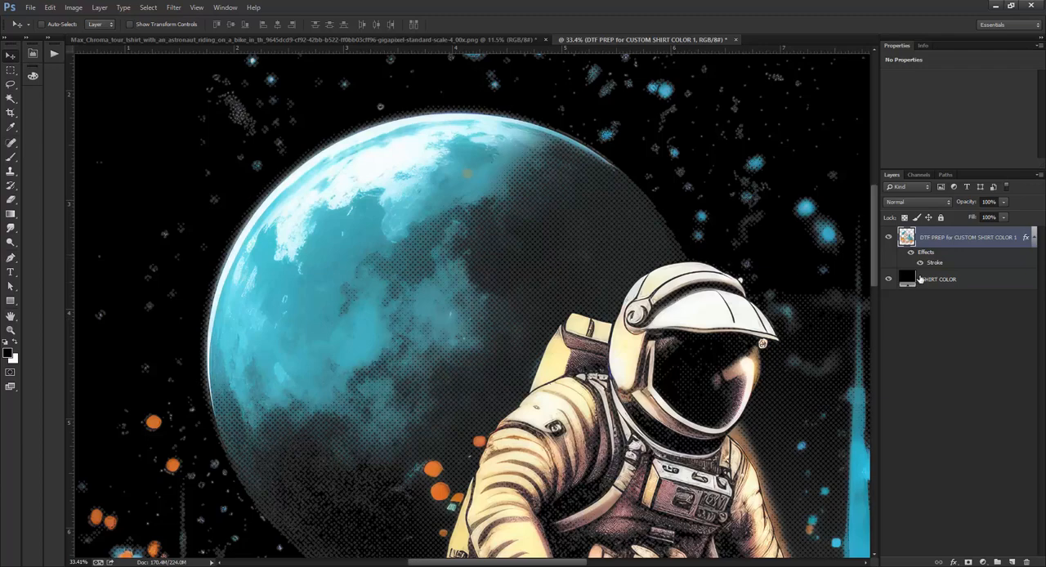
scroll(605, 263, up, 5)
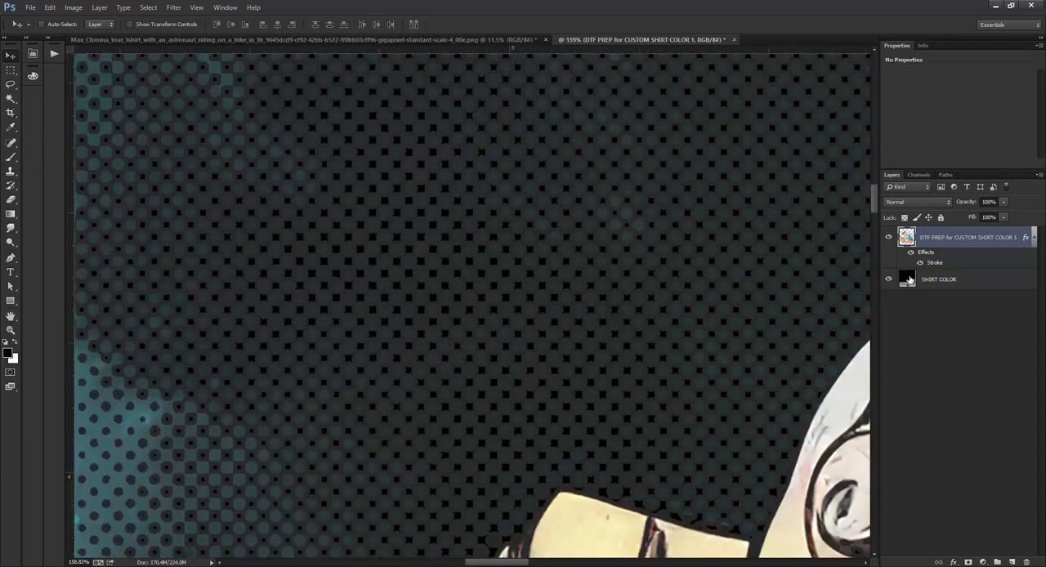
Darken the design layer's stroke color to #1a1a1a.
double_click(934, 262)
click(732, 401)
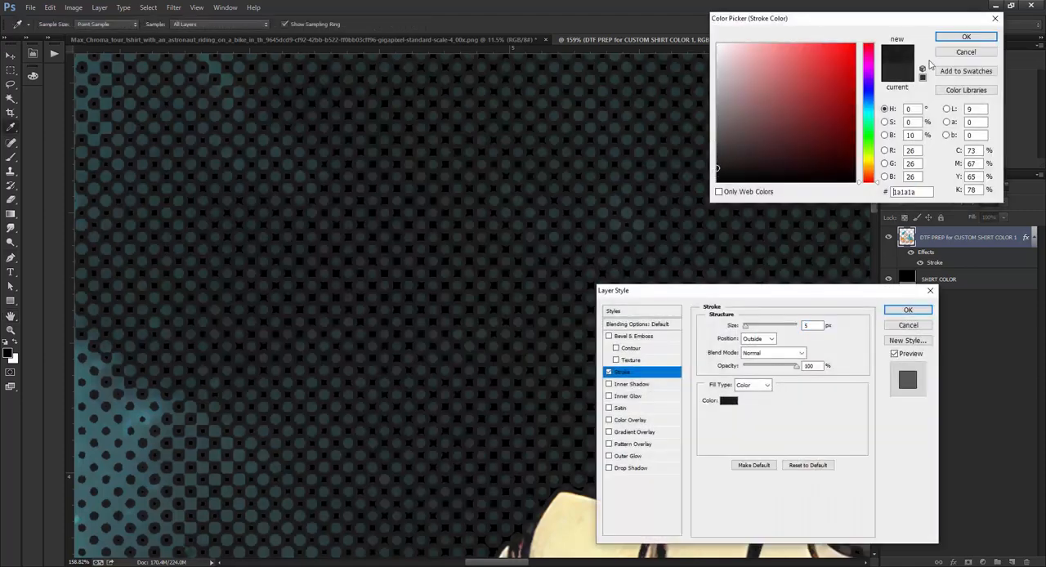
click(966, 37)
click(908, 310)
scroll(436, 253, down, 3)
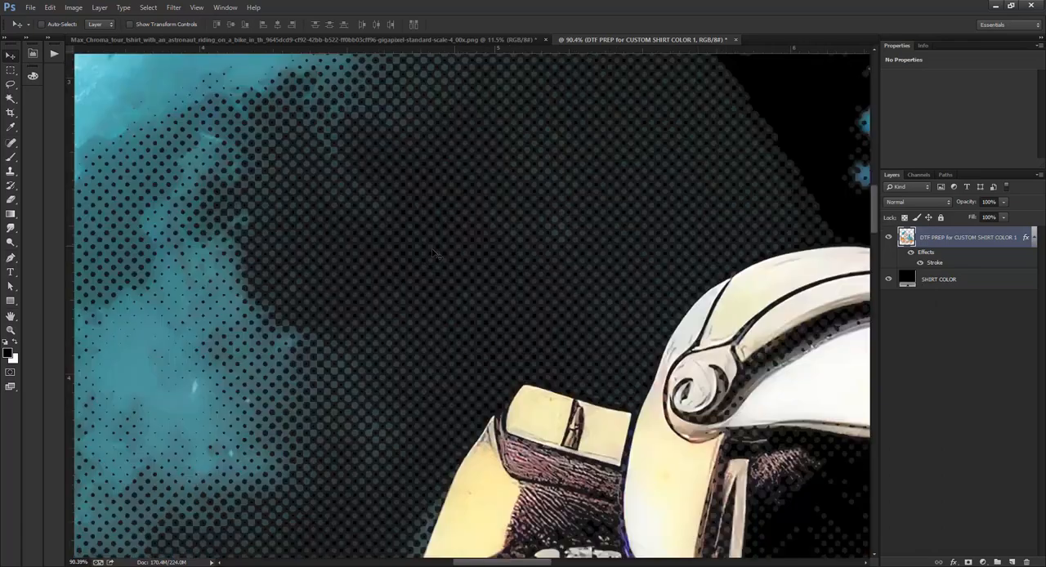
Examine the darker stroke's halftone dots around the moon, astronaut and blue spires, close up and across the whole design.
scroll(435, 254, down, 4)
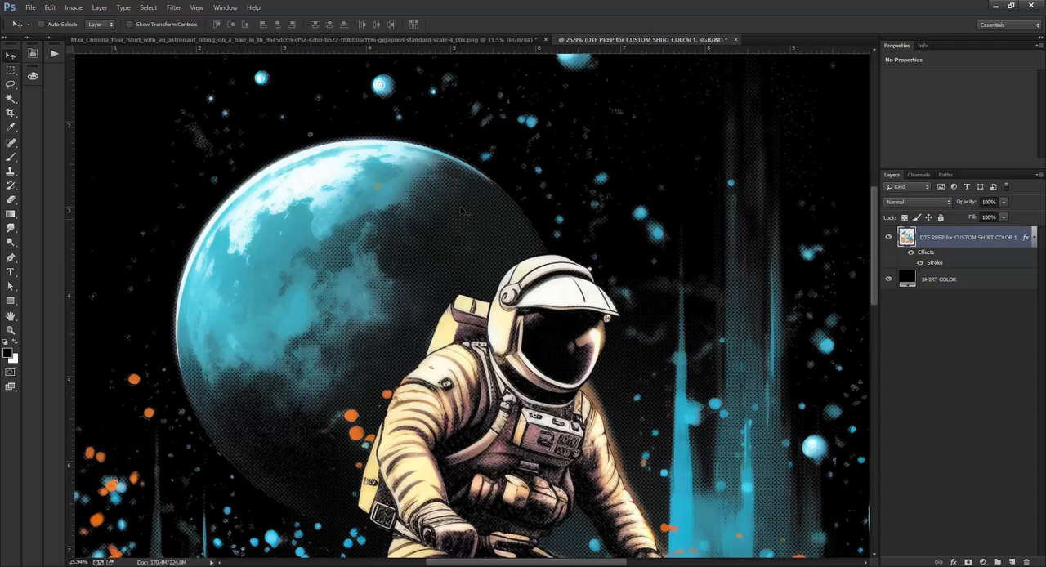
scroll(484, 255, down, 4)
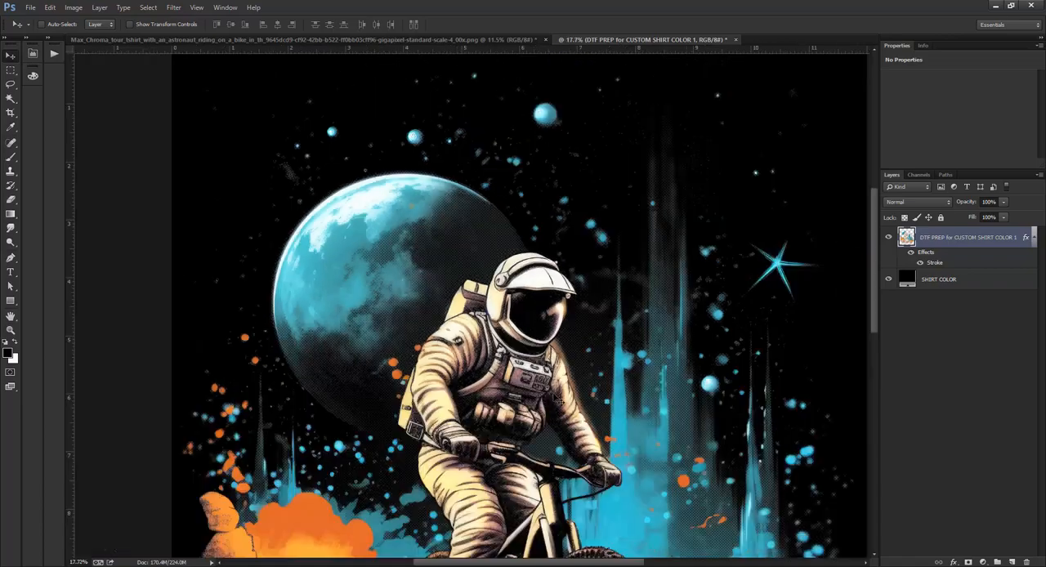
scroll(560, 324, up, 12)
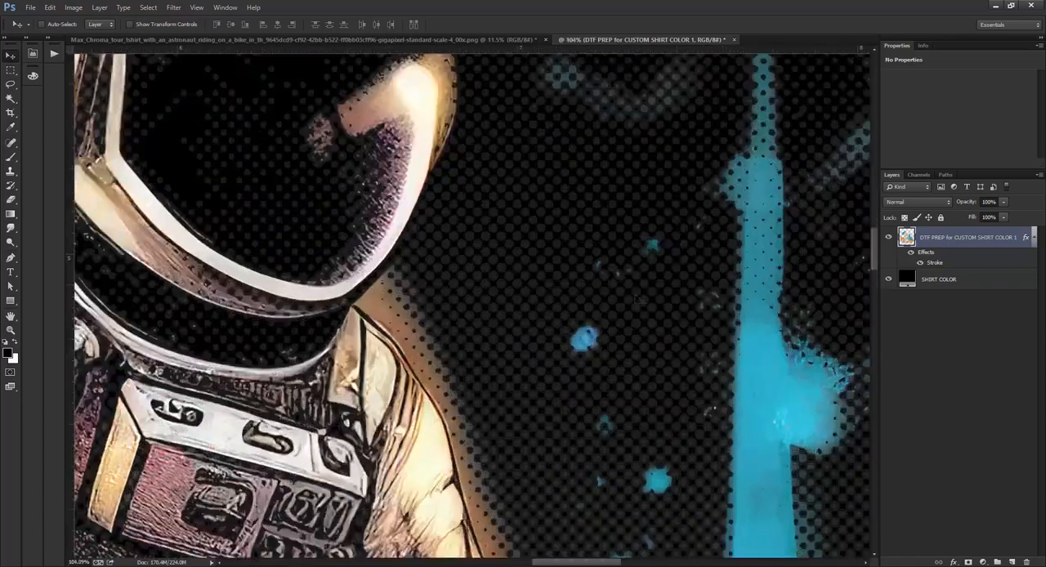
scroll(638, 300, down, 4)
scroll(666, 299, up, 6)
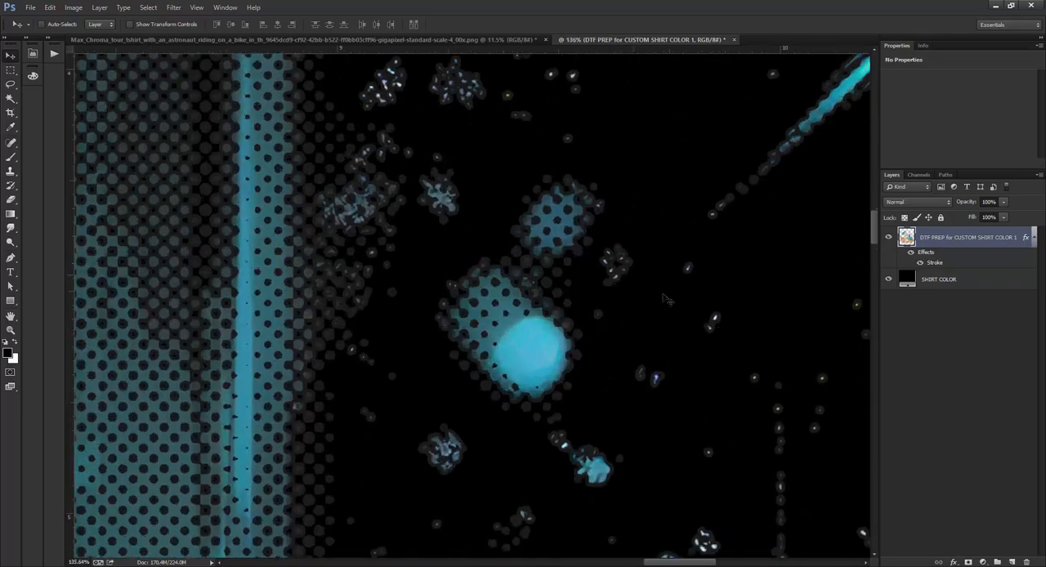
scroll(798, 271, down, 10)
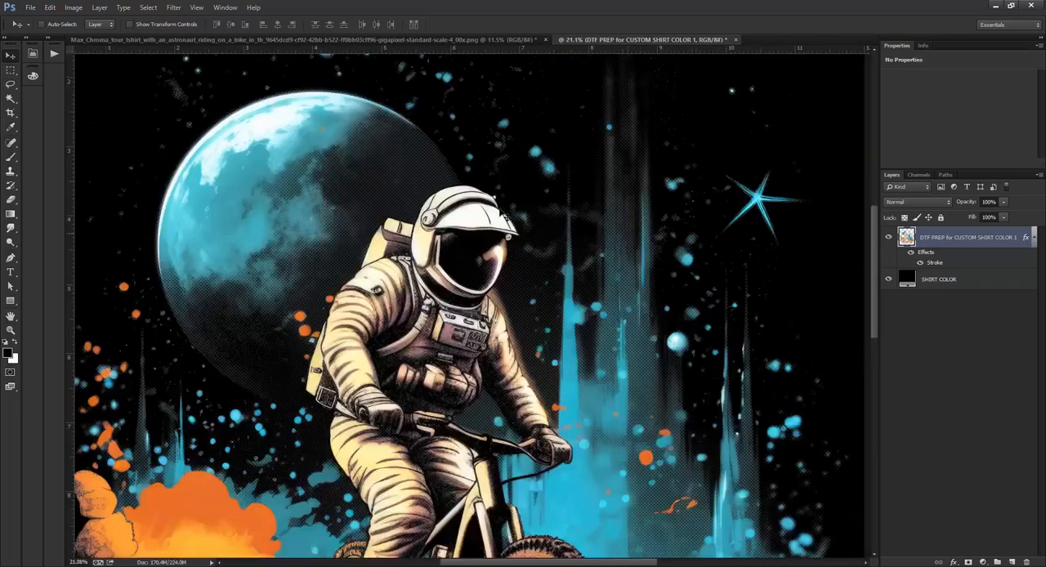
scroll(339, 197, up, 12)
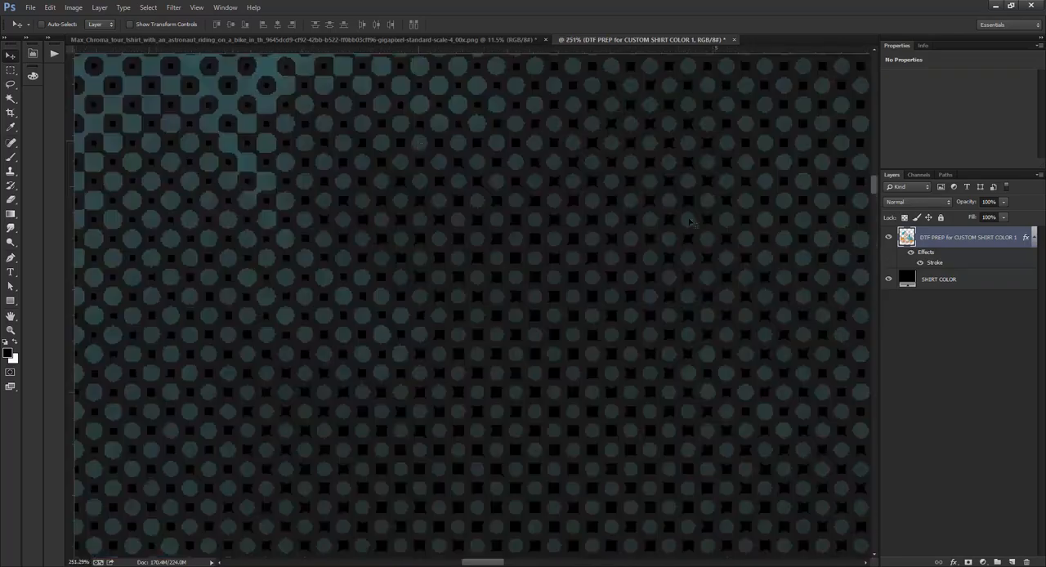
scroll(491, 263, down, 6)
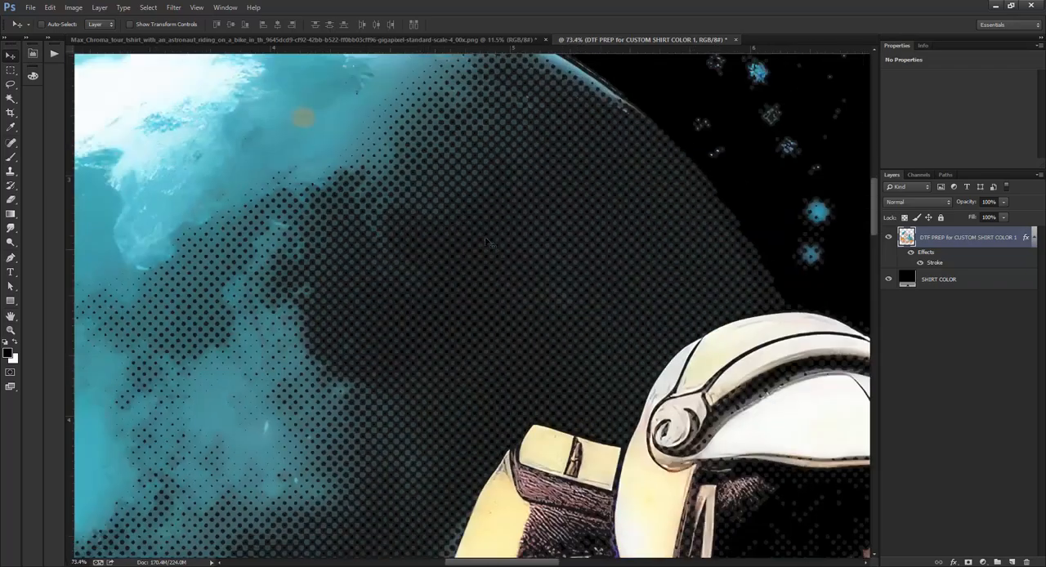
scroll(495, 229, down, 3)
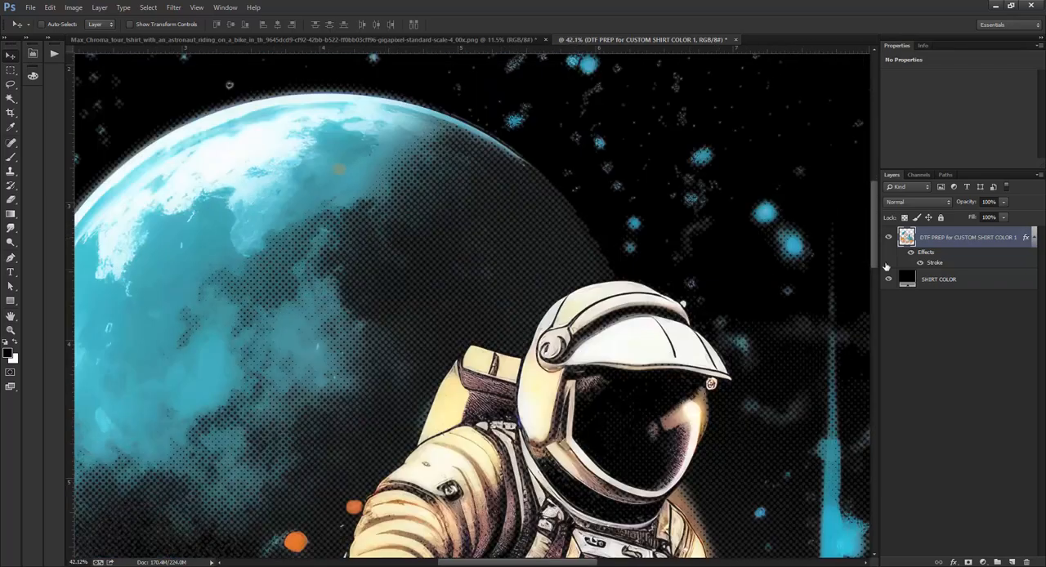
scroll(333, 245, down, 5)
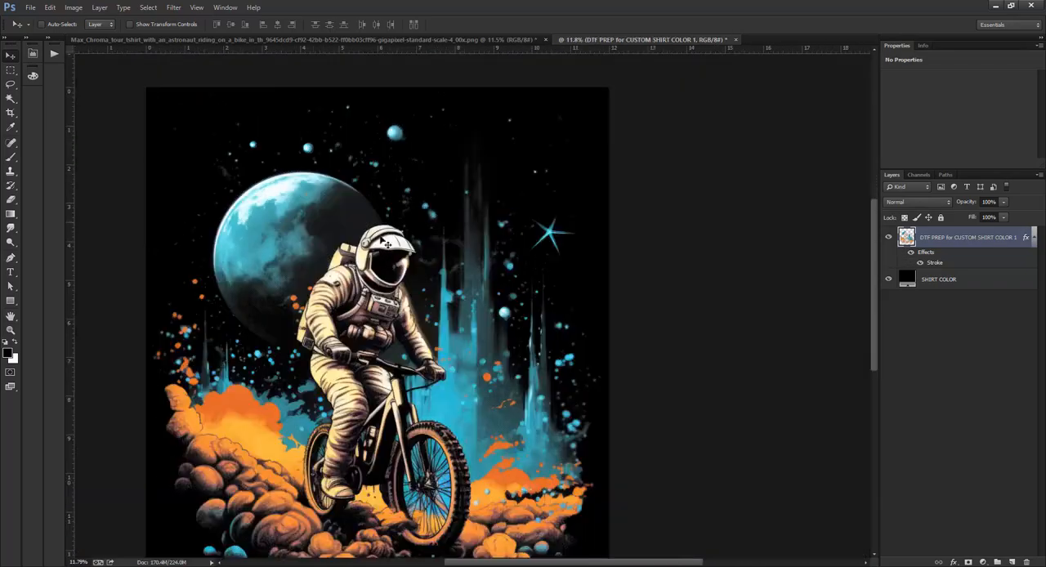
scroll(273, 247, up, 3)
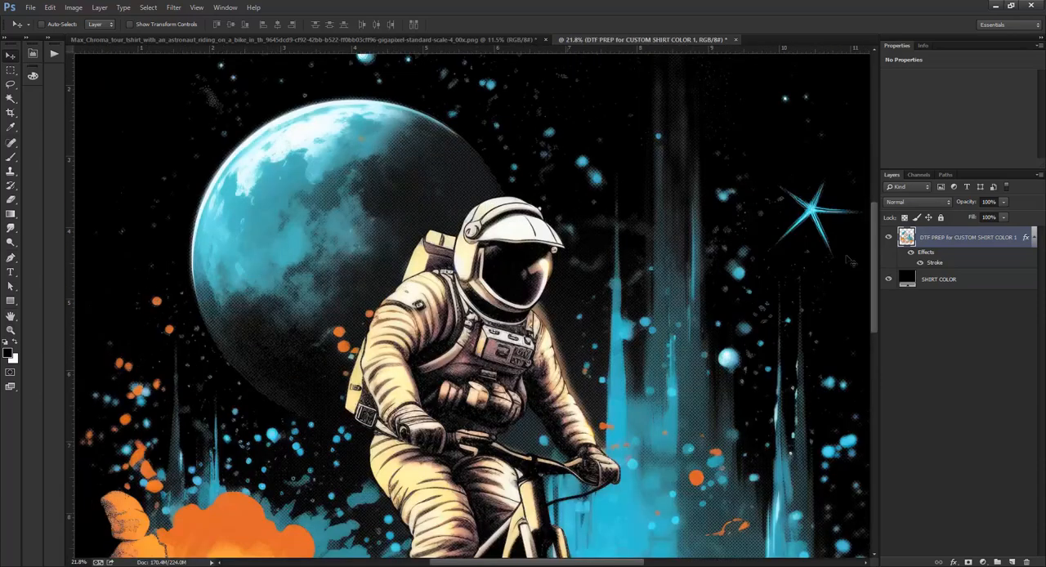
Hide the design layer's effects and delete the SHIRT COLOR layer to leave the artwork on transparency.
click(912, 256)
click(889, 282)
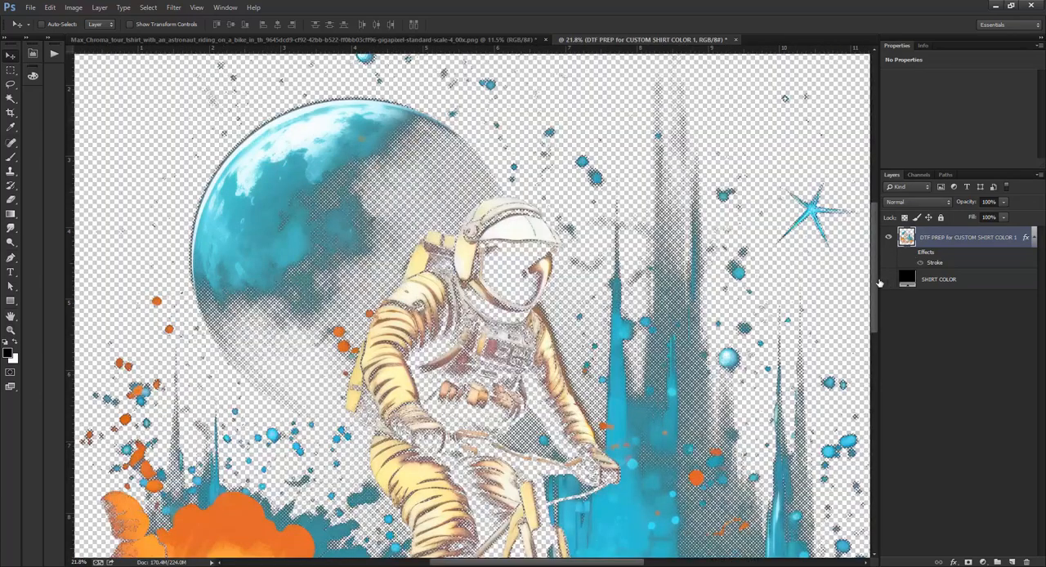
key(ctrl+0)
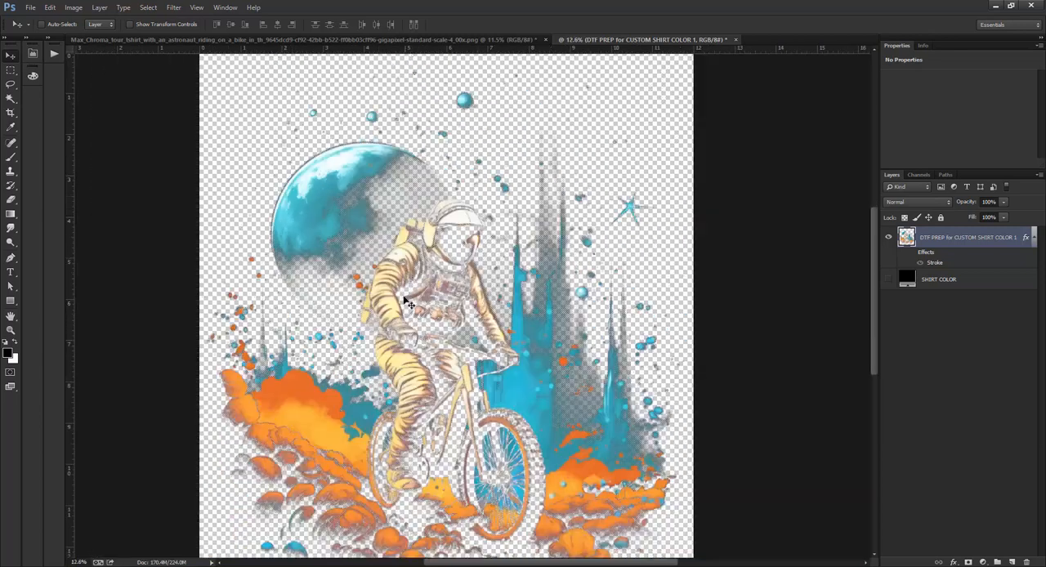
click(34, 11)
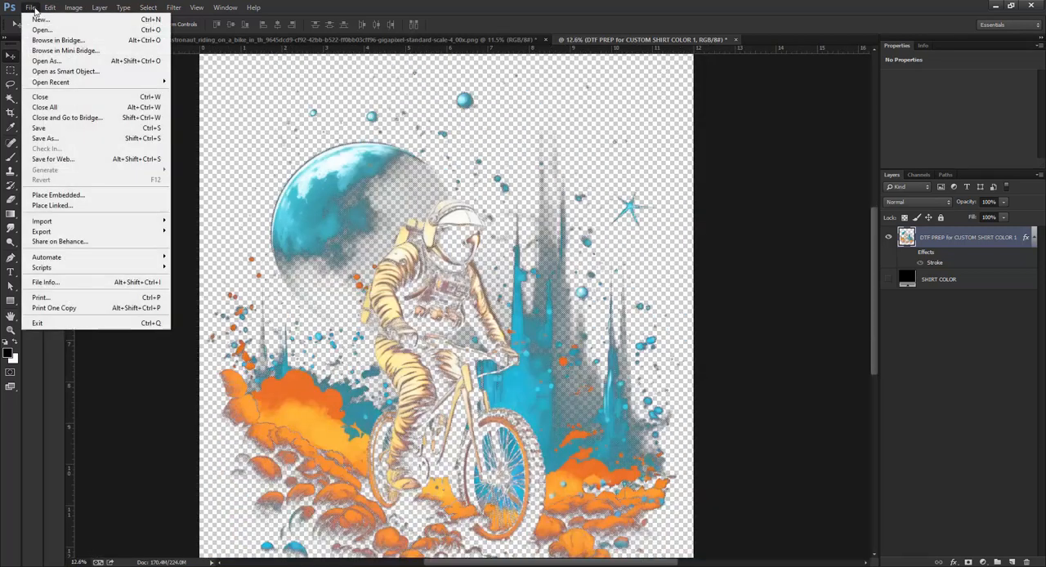
click(102, 9)
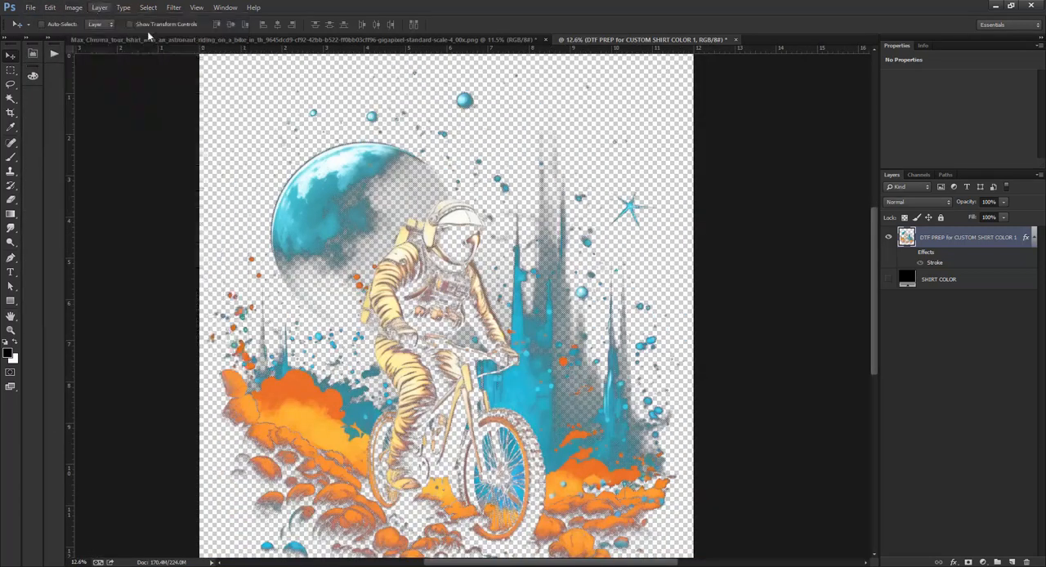
click(967, 279)
key(Delete)
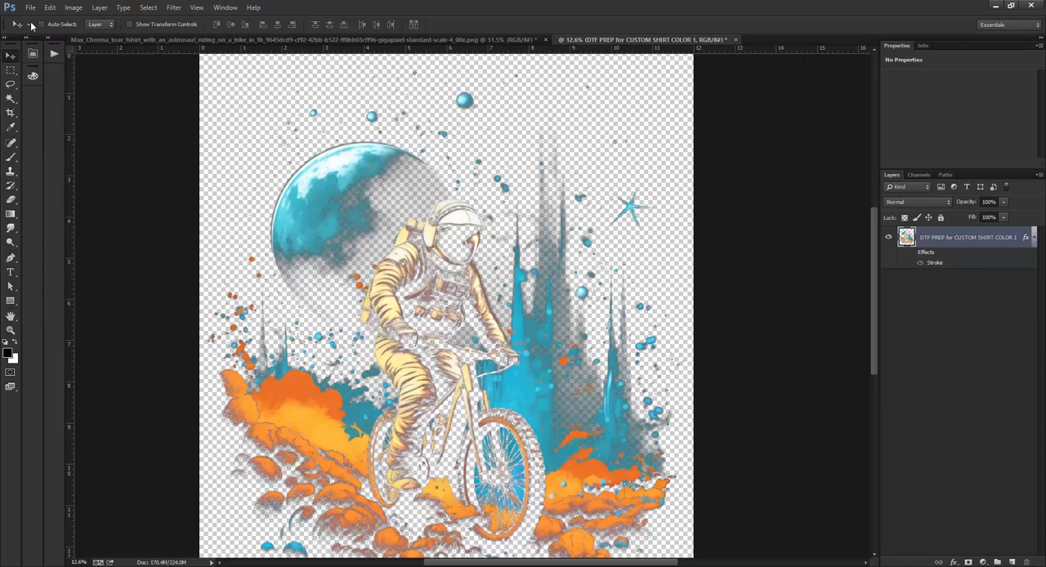
Save the transparent design to the Desktop as the PNG "Astronaut on Bike Test 1" with None / Fast compression.
click(30, 7)
click(50, 139)
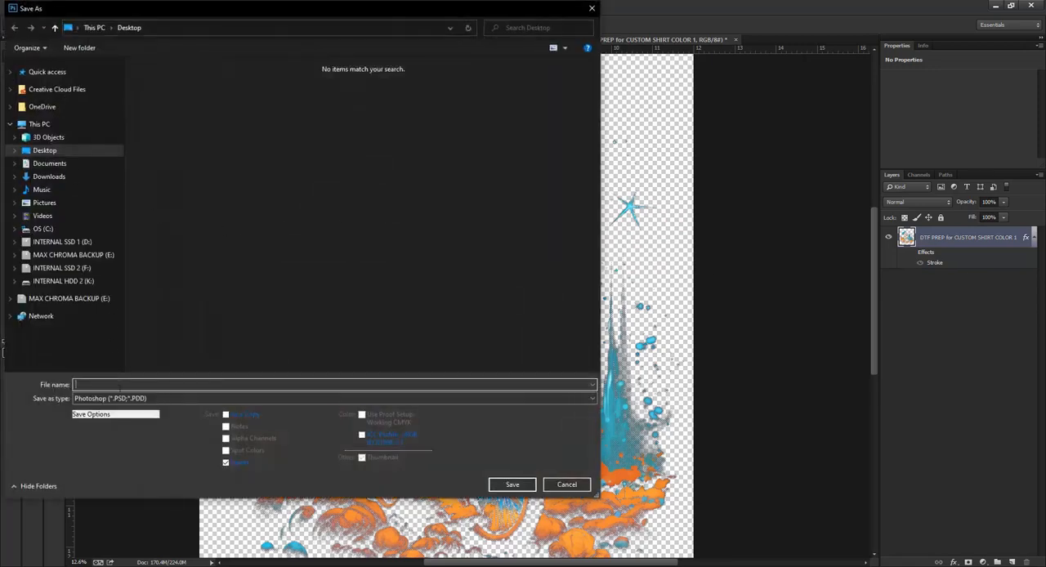
click(120, 398)
click(114, 551)
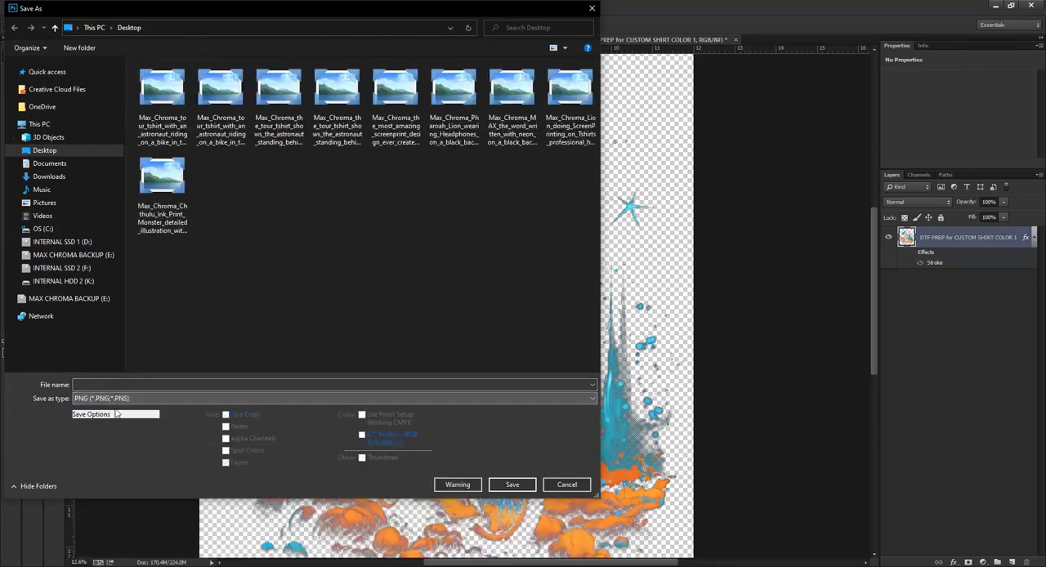
click(121, 385)
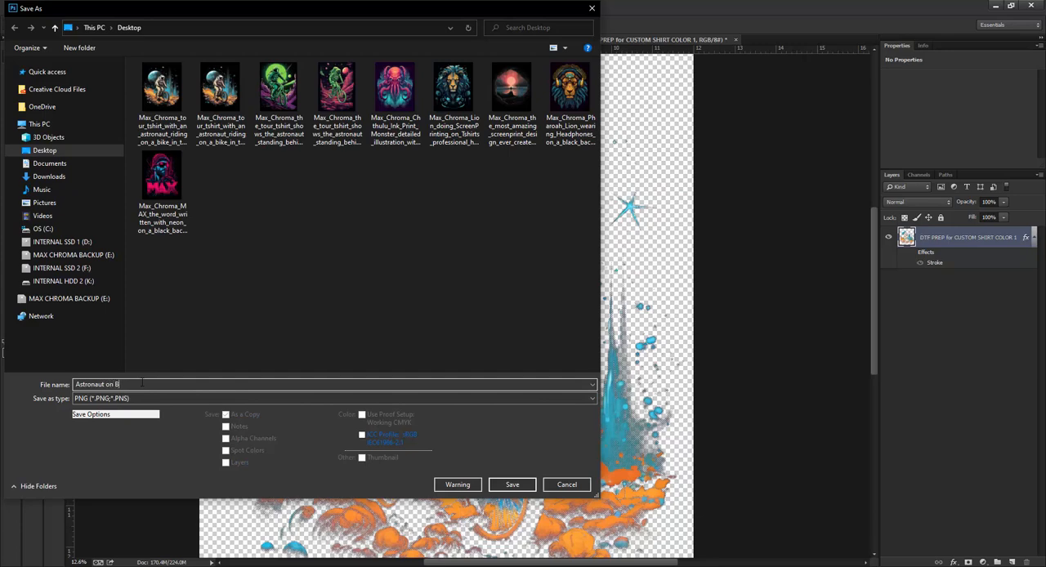
text(Astronaut on Bike Test)
key(Return)
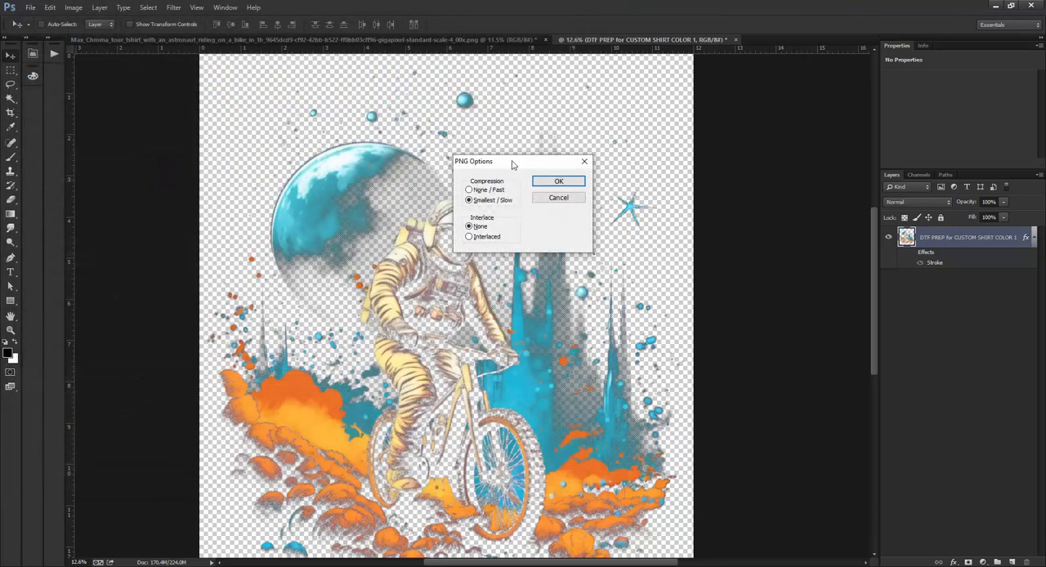
click(480, 190)
key(Return)
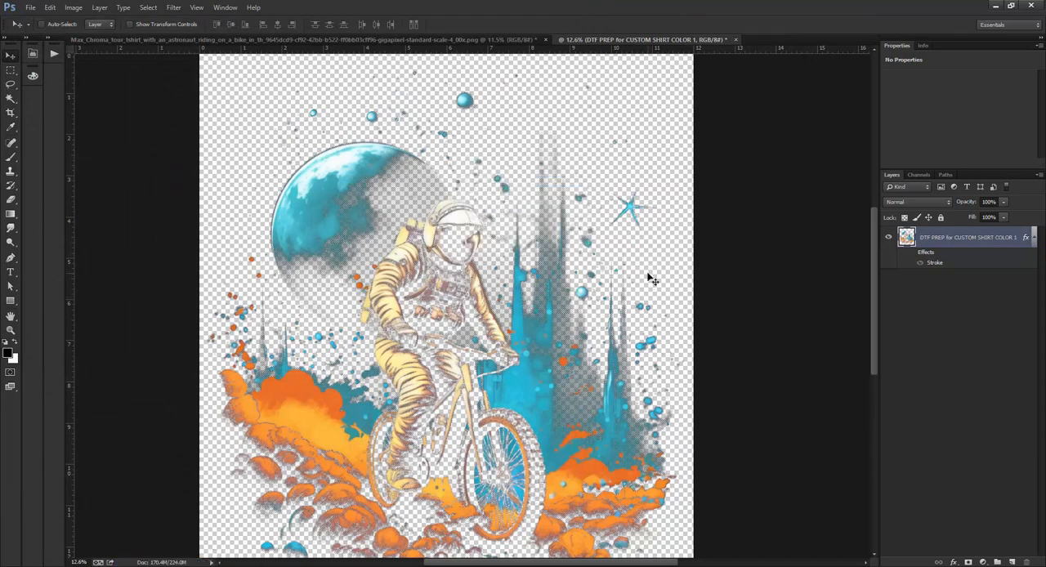
Reposition the saved PNG on the desktop, then switch to DTFRIP and open Astronaut on Bike Test 1.png.
click(994, 8)
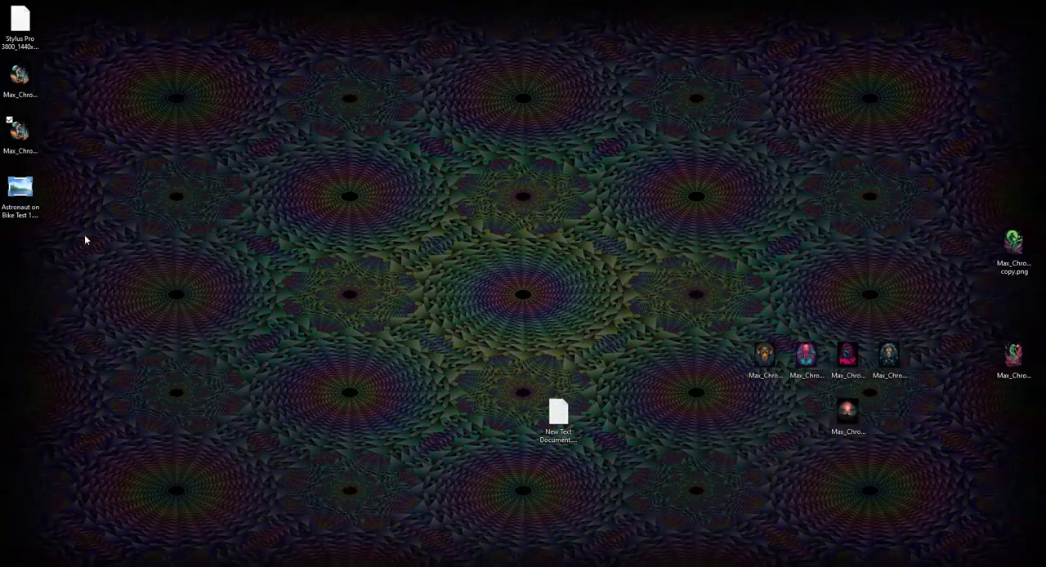
drag(20, 189, 186, 304)
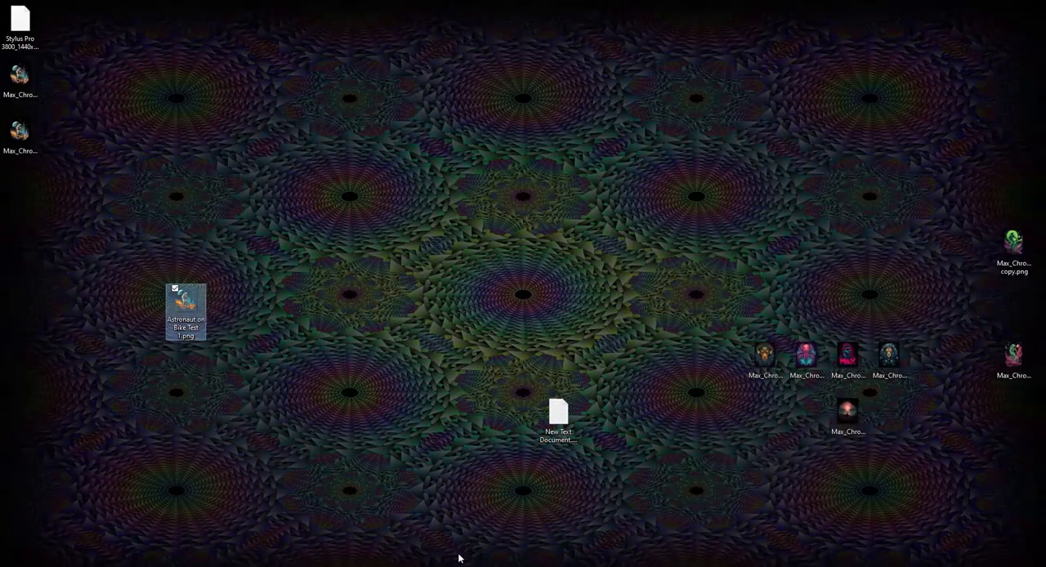
click(397, 566)
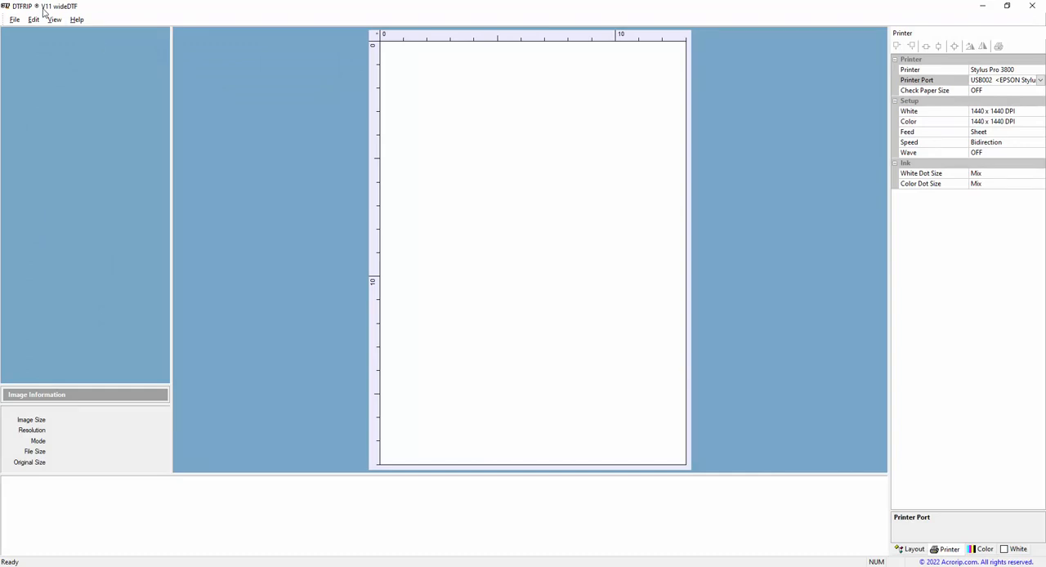
click(16, 19)
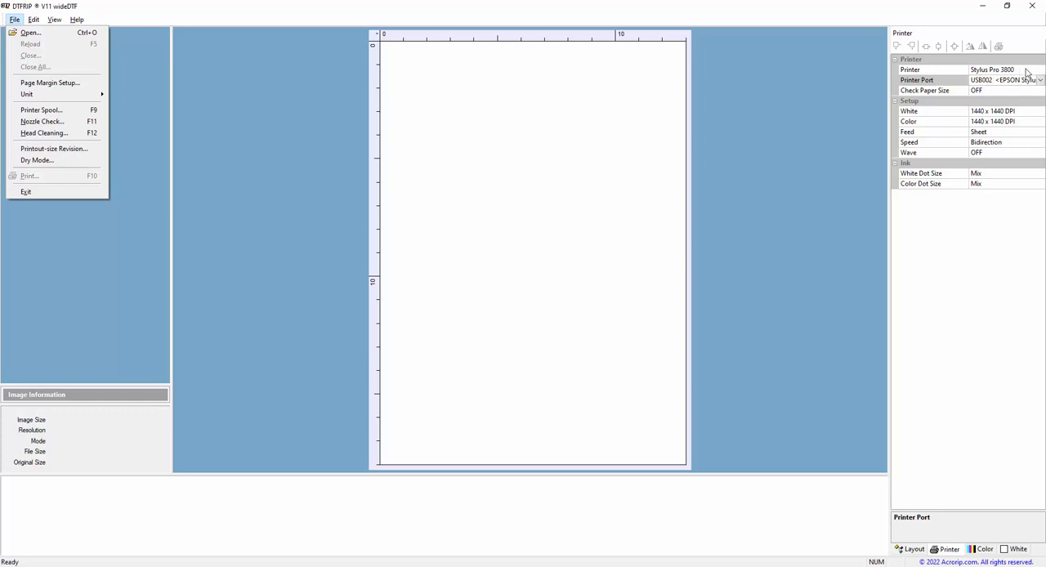
click(62, 34)
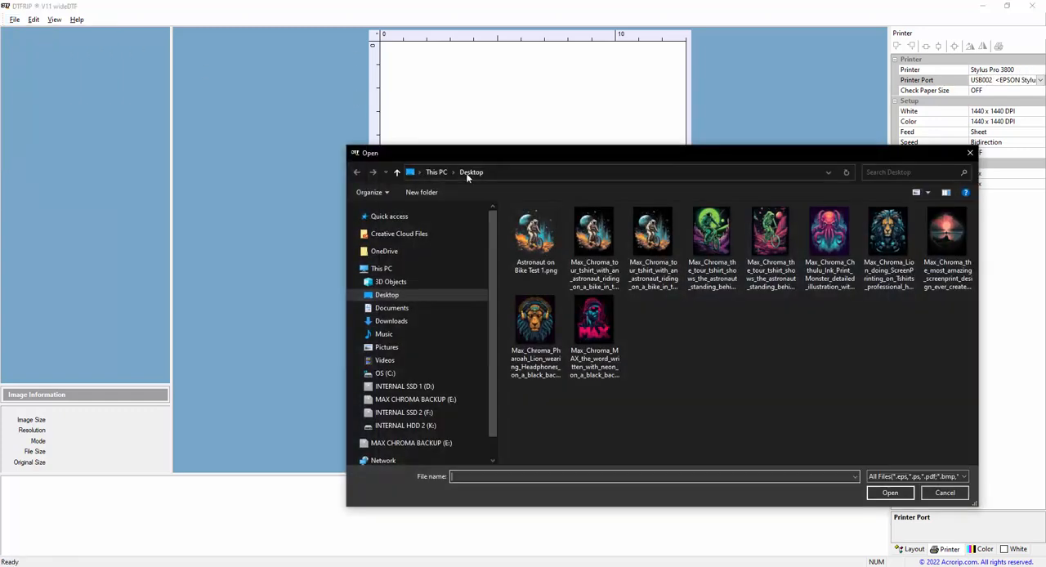
double_click(541, 238)
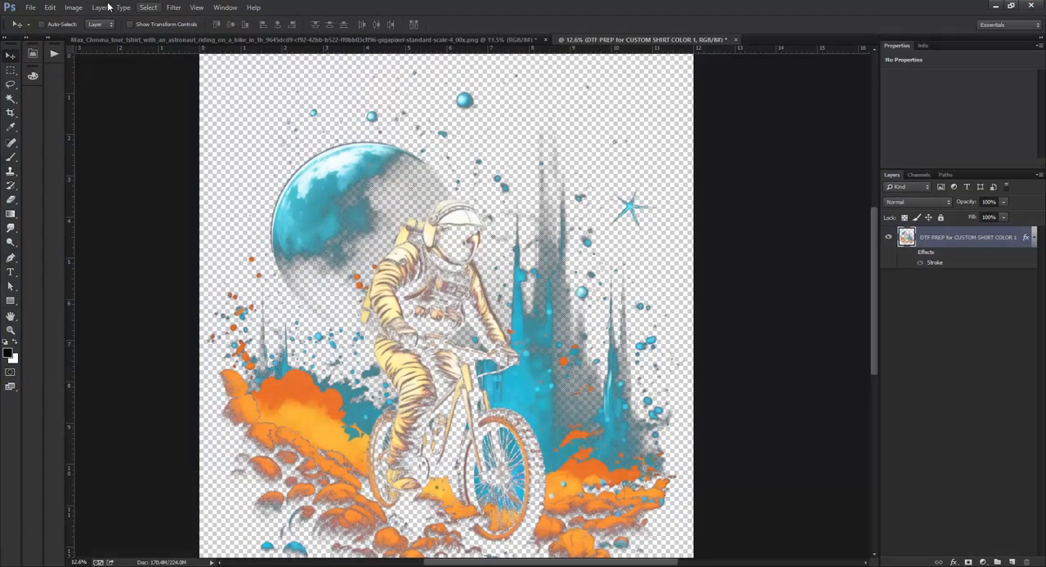
Check the design's dimensions and resolution in the Image Size dialog in Photoshop, leaving them unaltered.
click(73, 8)
click(91, 84)
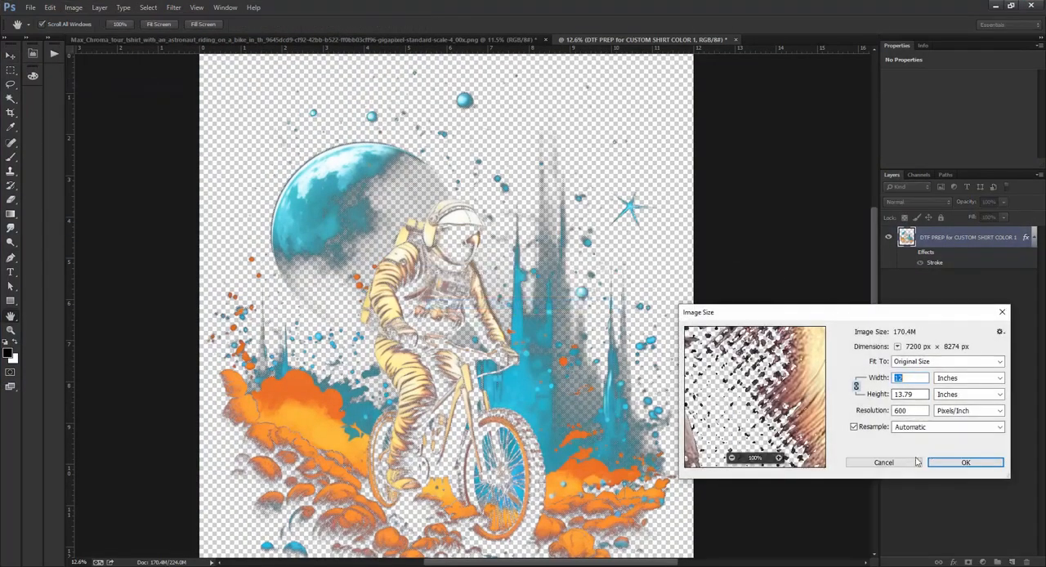
click(913, 463)
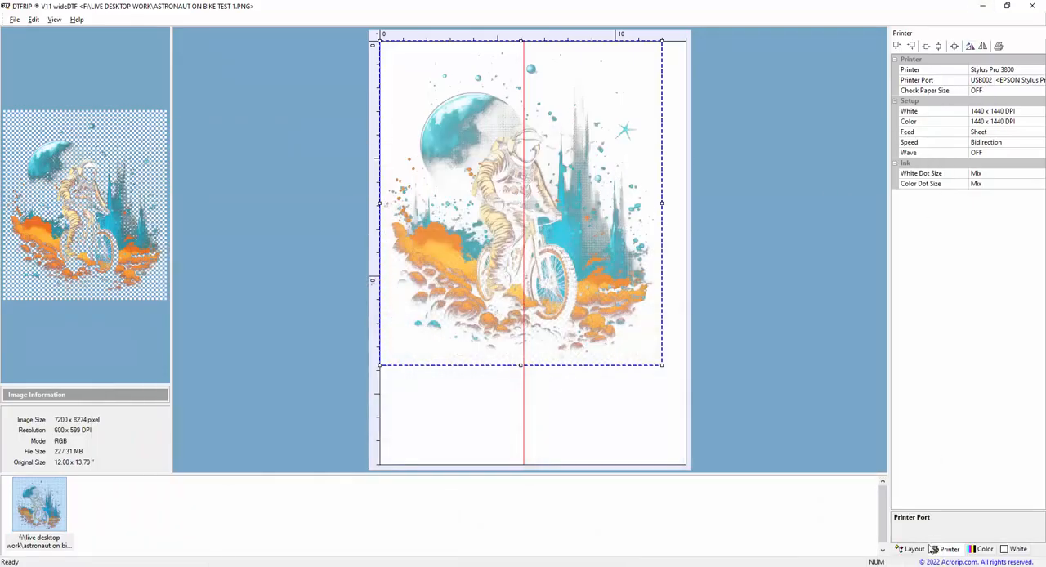
In DTFRIP, set the output position X to 0.500 and mirror the astronaut design horizontally for printing.
click(917, 553)
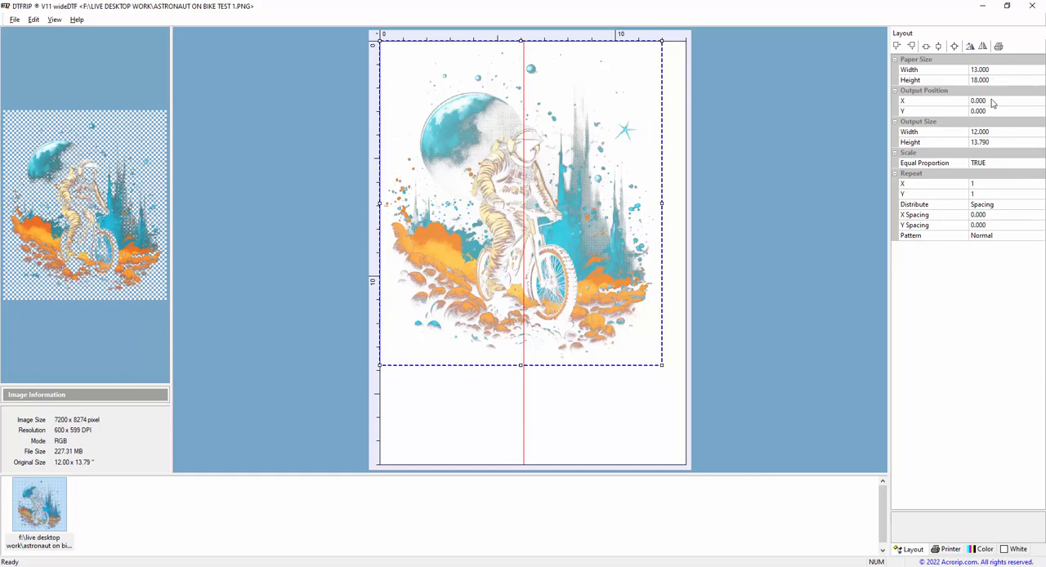
click(945, 101)
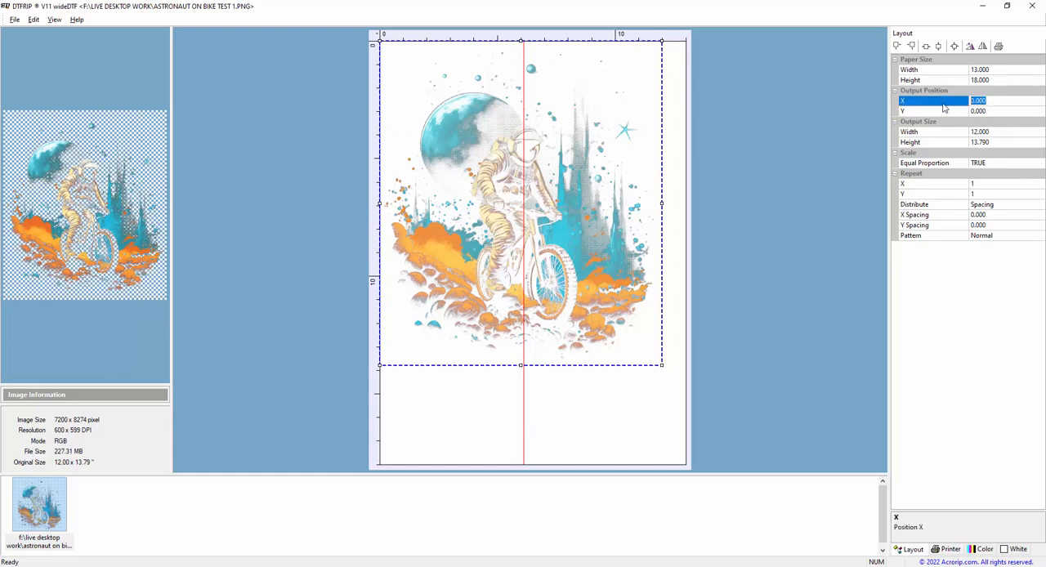
text(0.5)
key(Return)
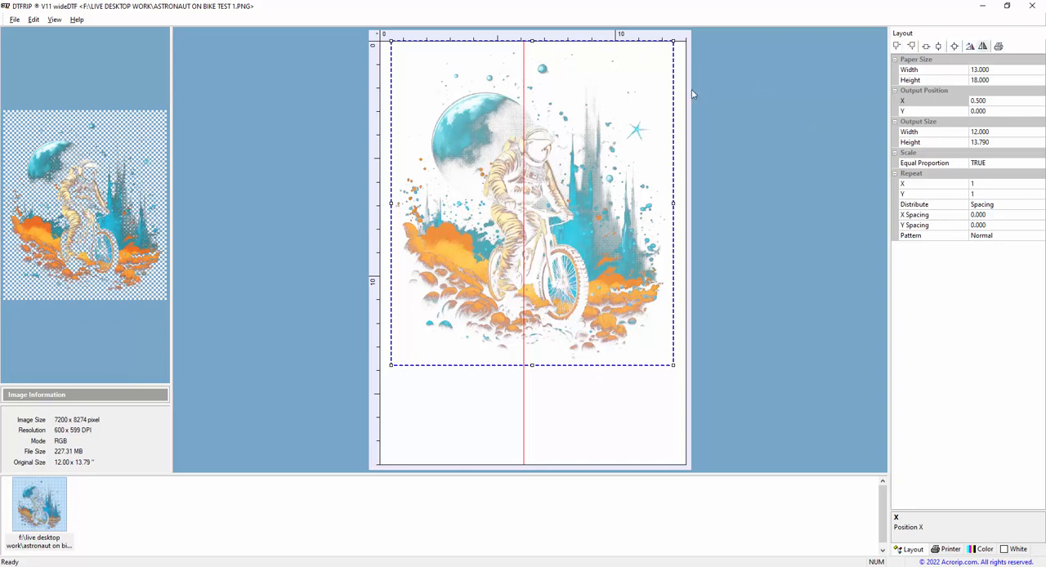
click(984, 46)
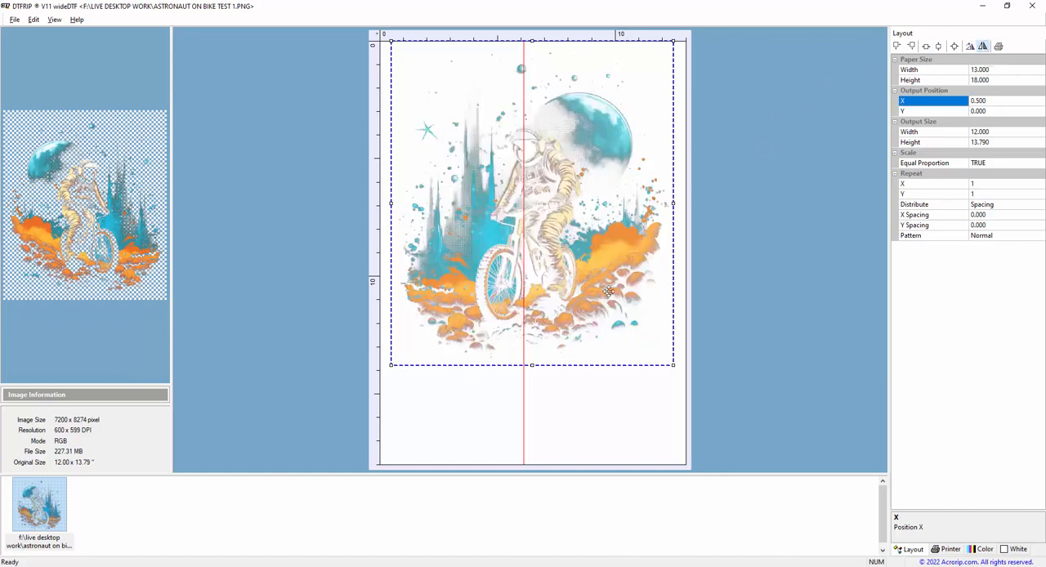
Try flipping the original black-background astronaut image's canvas horizontally in Photoshop, undo the flip and return to DTFRIP.
key(alt+Tab)
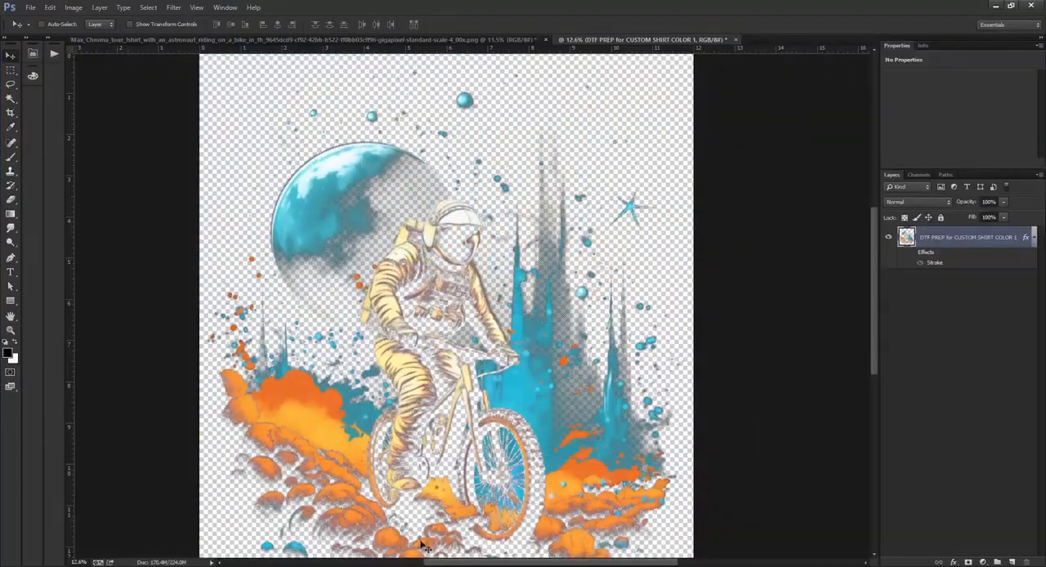
click(233, 40)
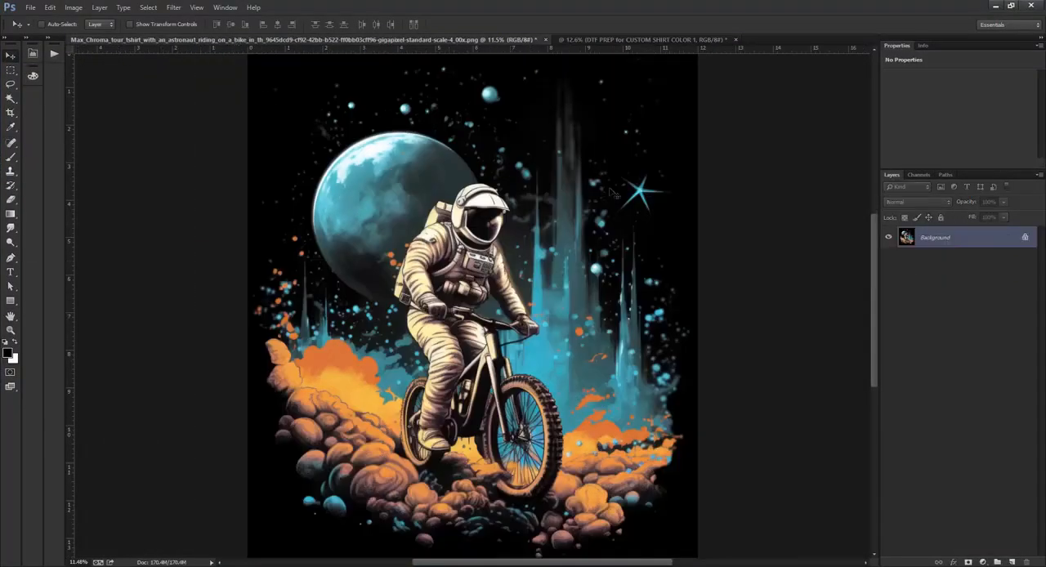
click(74, 8)
mouse_move(89, 37)
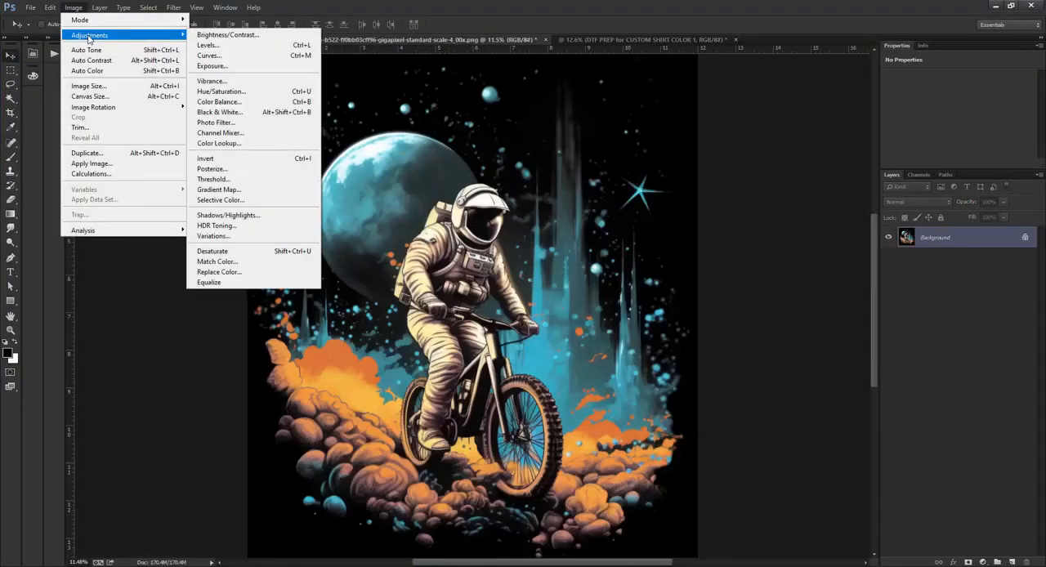
mouse_move(99, 107)
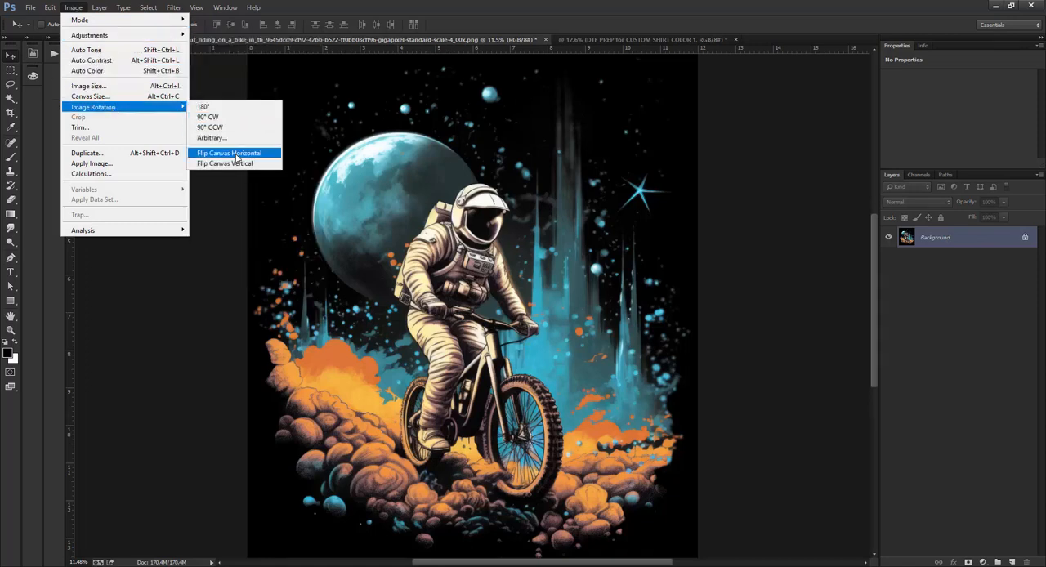
click(236, 154)
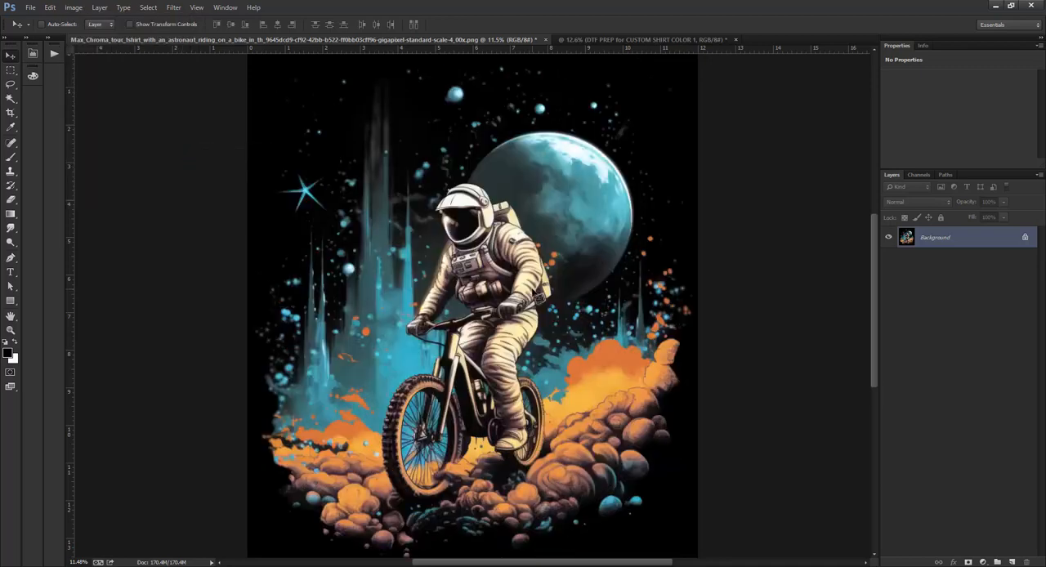
key(ctrl+z)
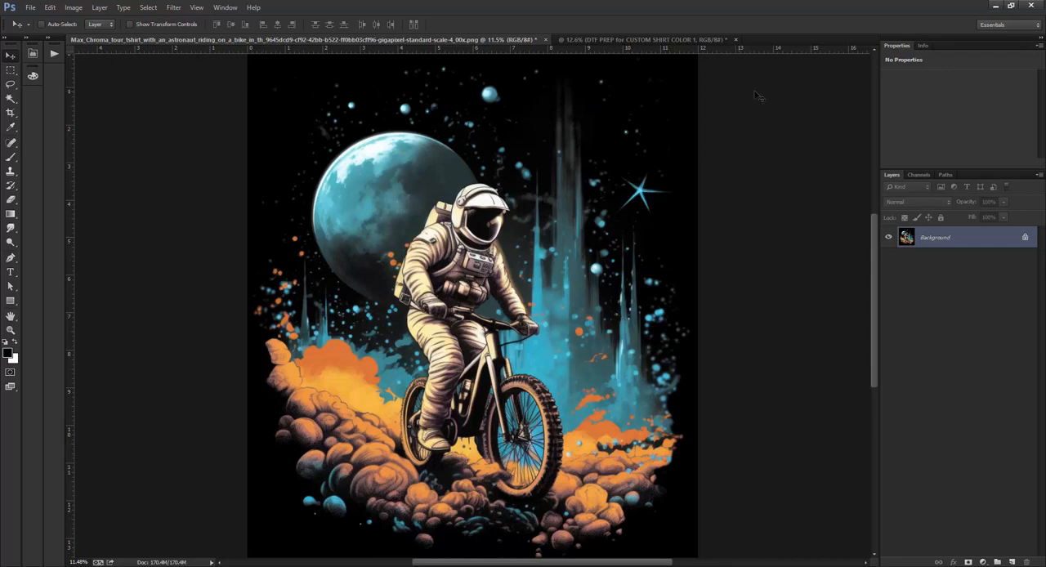
click(996, 5)
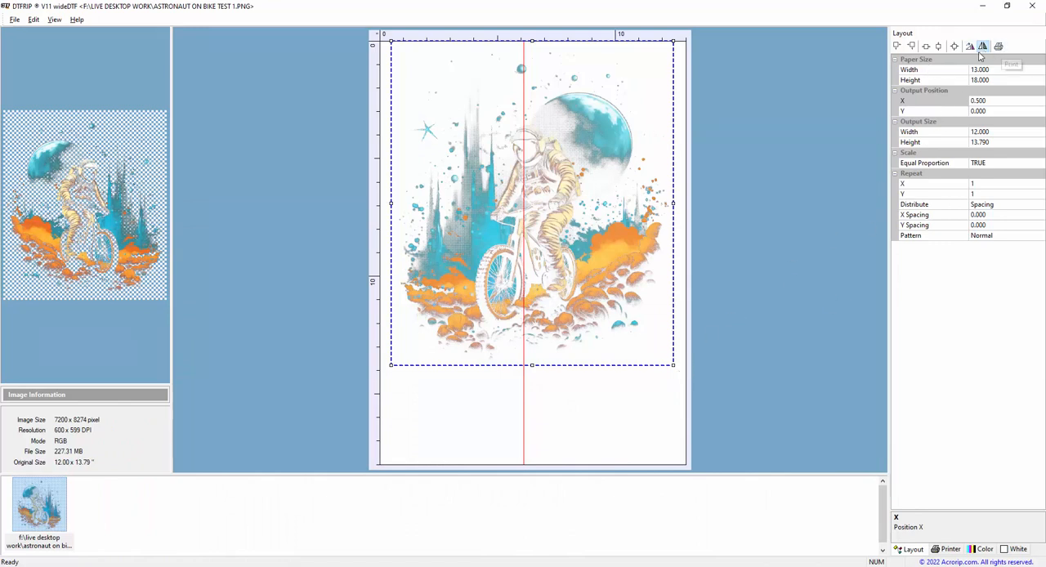
Review the printer setup and the color and white ink limits.
click(949, 549)
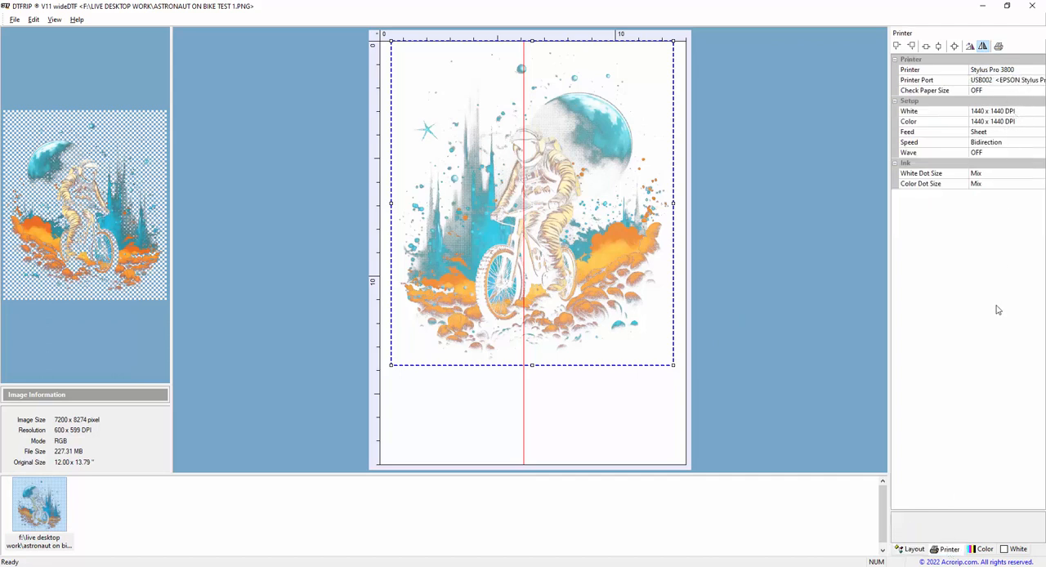
click(982, 549)
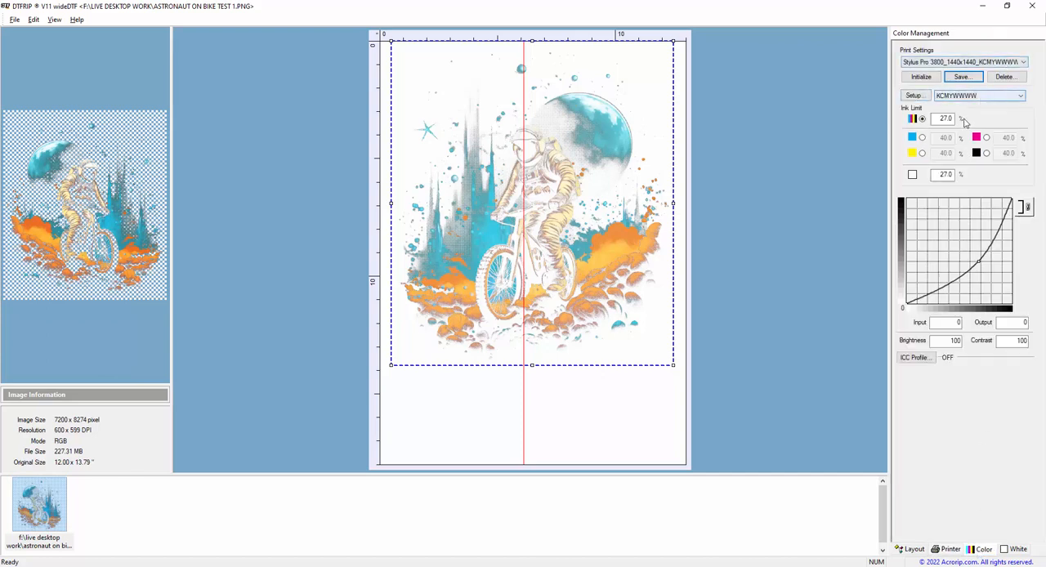
double_click(943, 174)
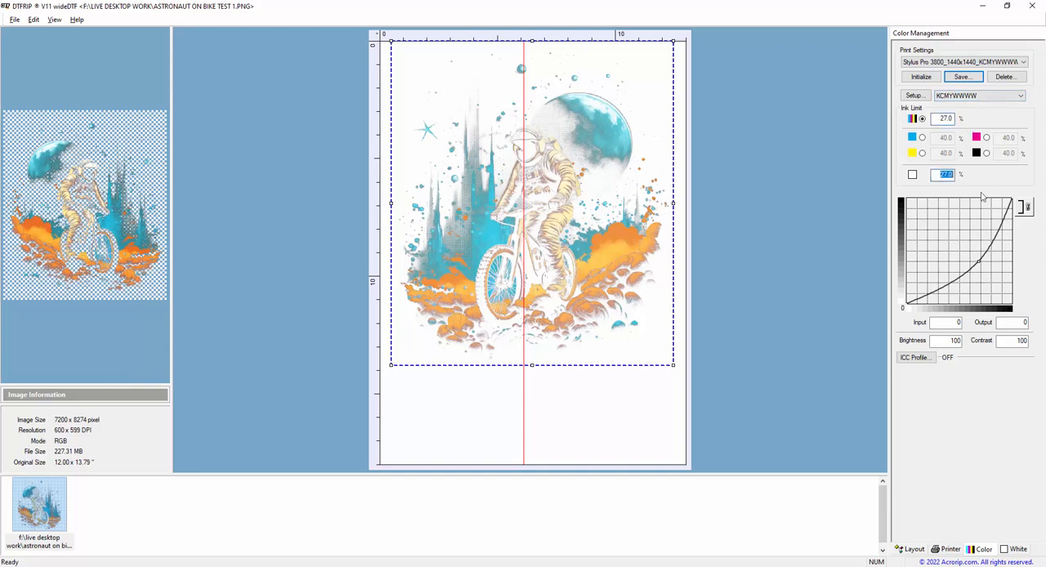
View the white ink layer and compare 100% White under any colored pixel with Gradient White under any colored pixel.
click(1013, 549)
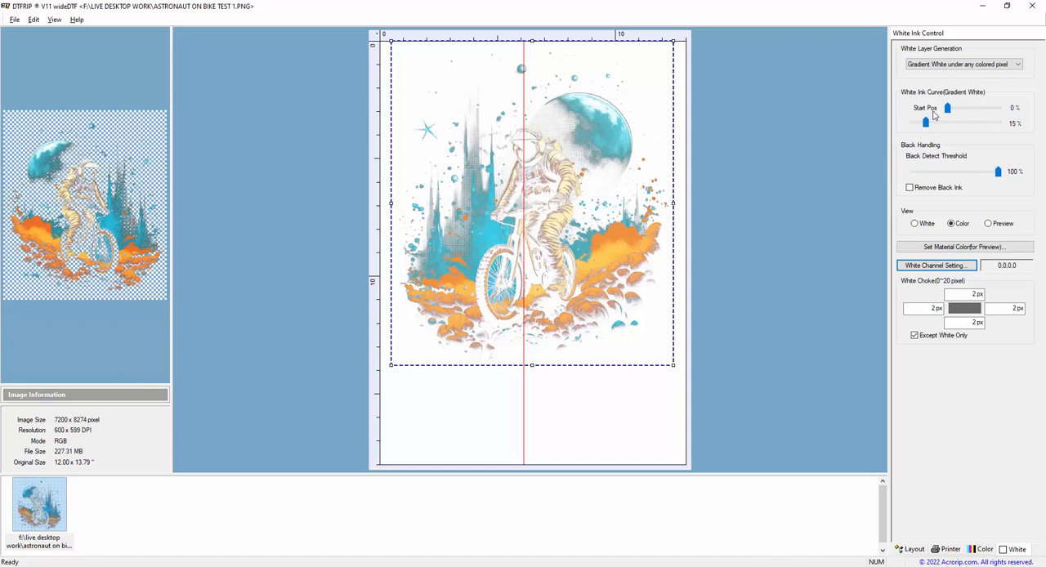
click(919, 226)
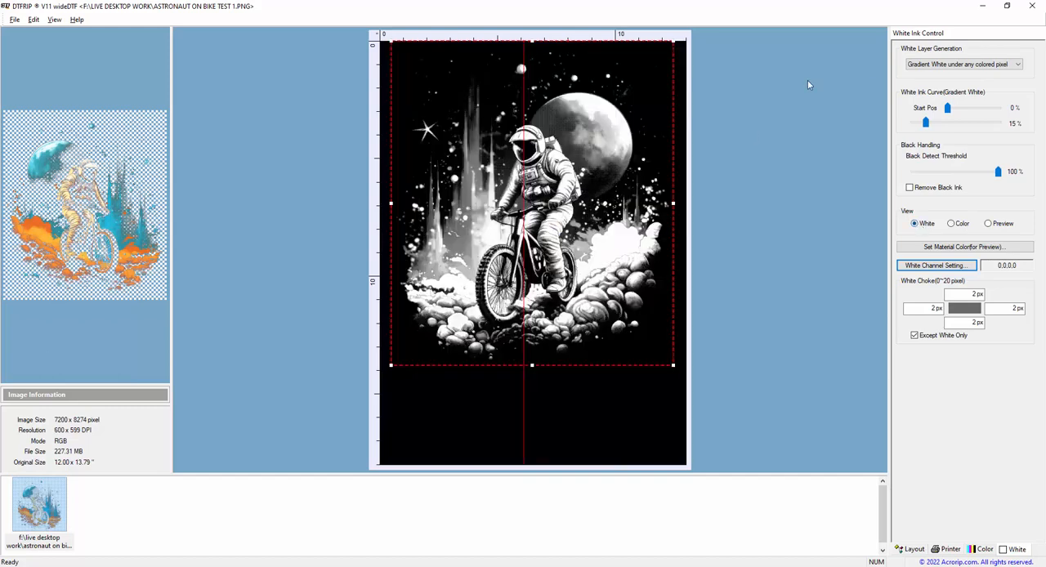
click(933, 66)
click(934, 83)
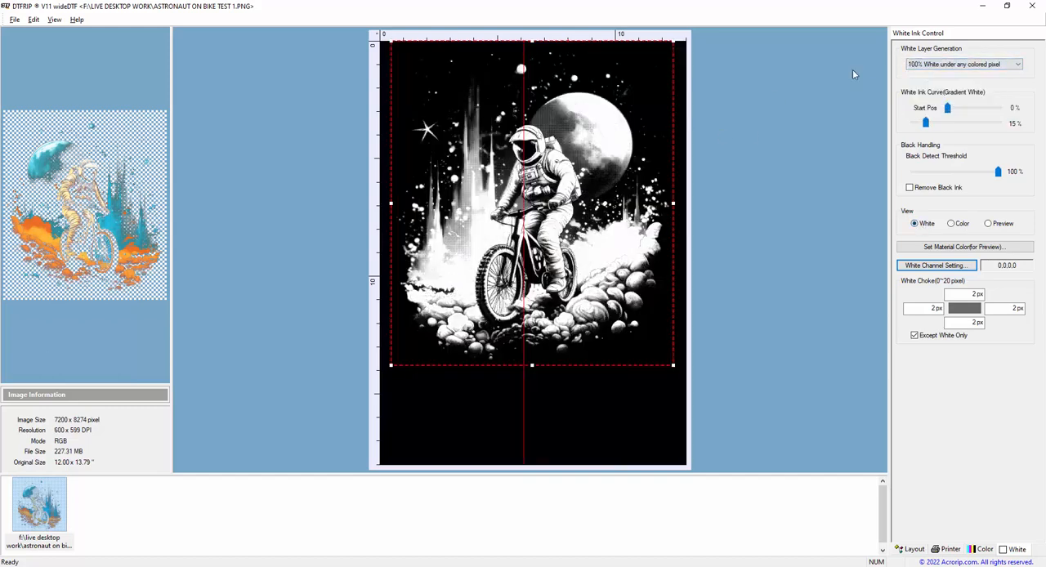
click(924, 63)
click(940, 91)
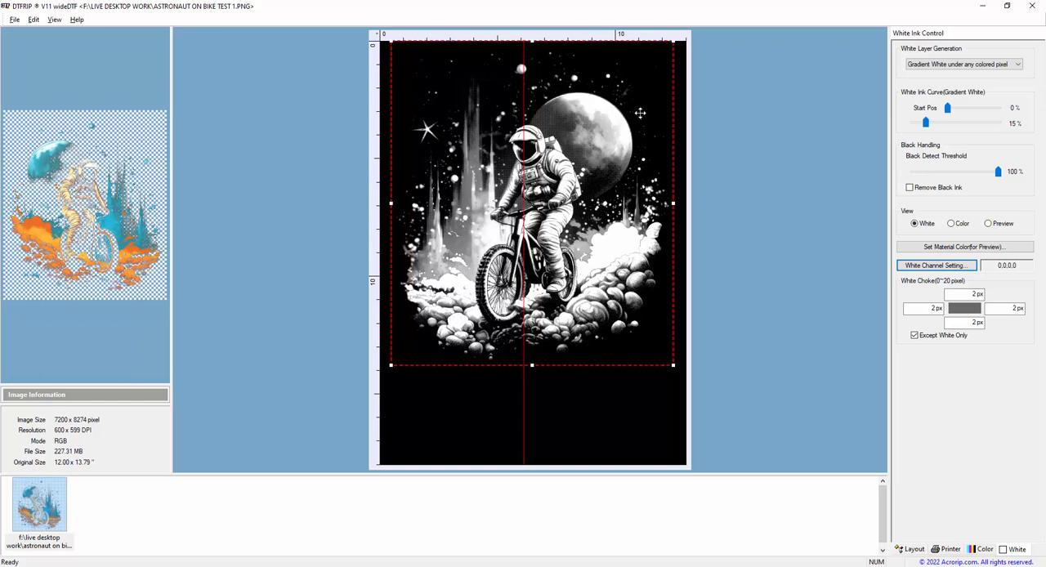
Set the gradient white ink curve to 10% and check the white choke values.
mouse_move(928, 123)
mouse_down()
mouse_move(913, 122)
mouse_move(984, 123)
mouse_move(913, 122)
mouse_move(924, 123)
mouse_up()
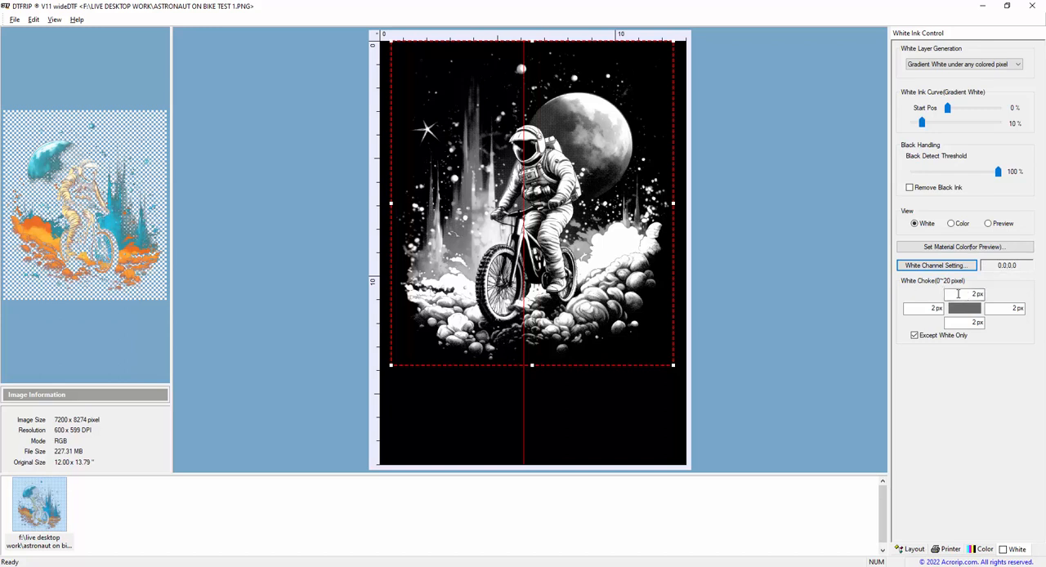
drag(958, 293, 994, 297)
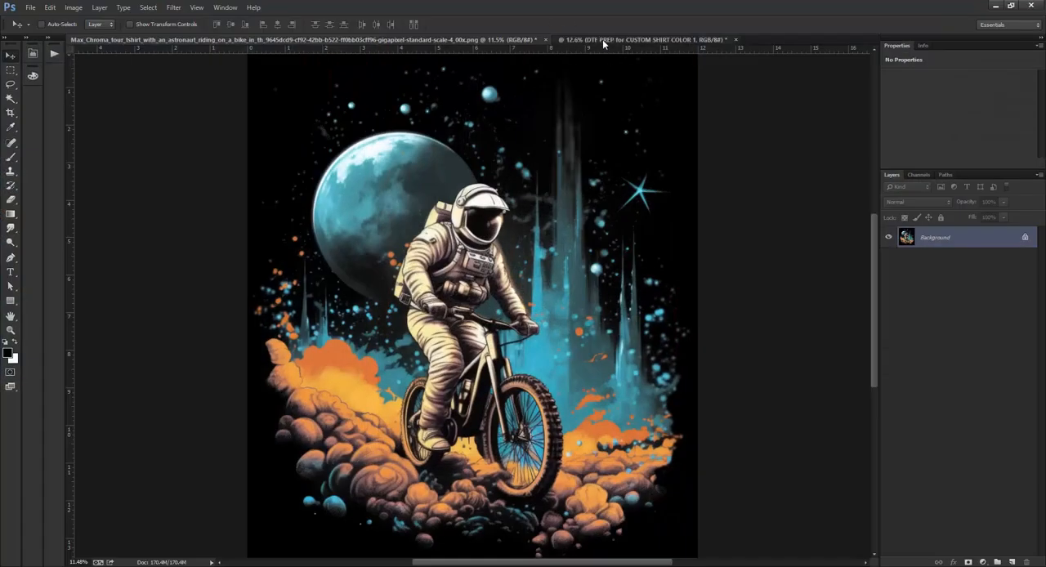
Bring up the transparent DTF PREP design in Photoshop and run the GENERATE GRADIENT WHITE (CHOKE 2) action.
click(605, 40)
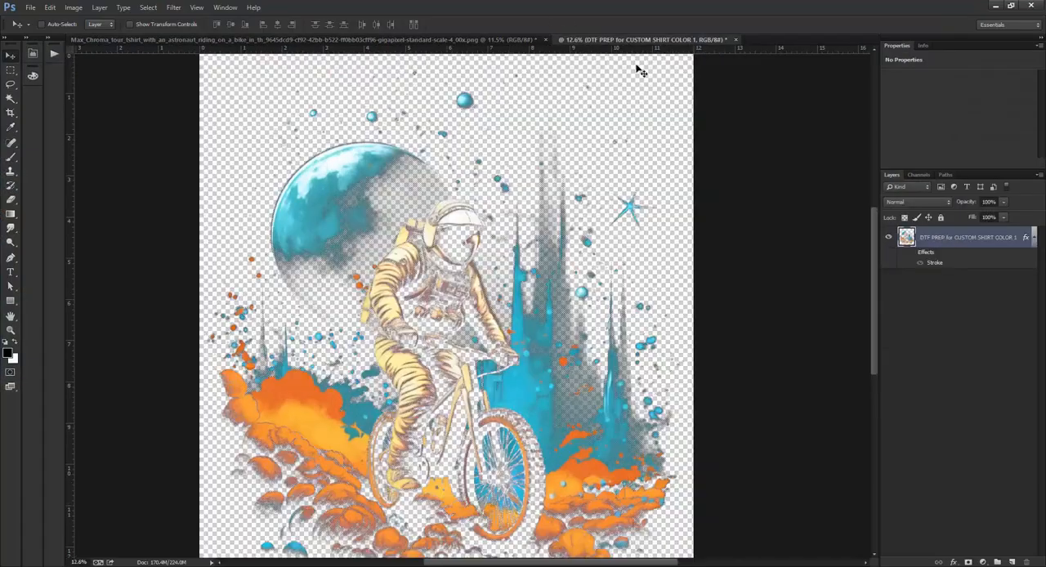
click(32, 52)
scroll(172, 272, down, 3)
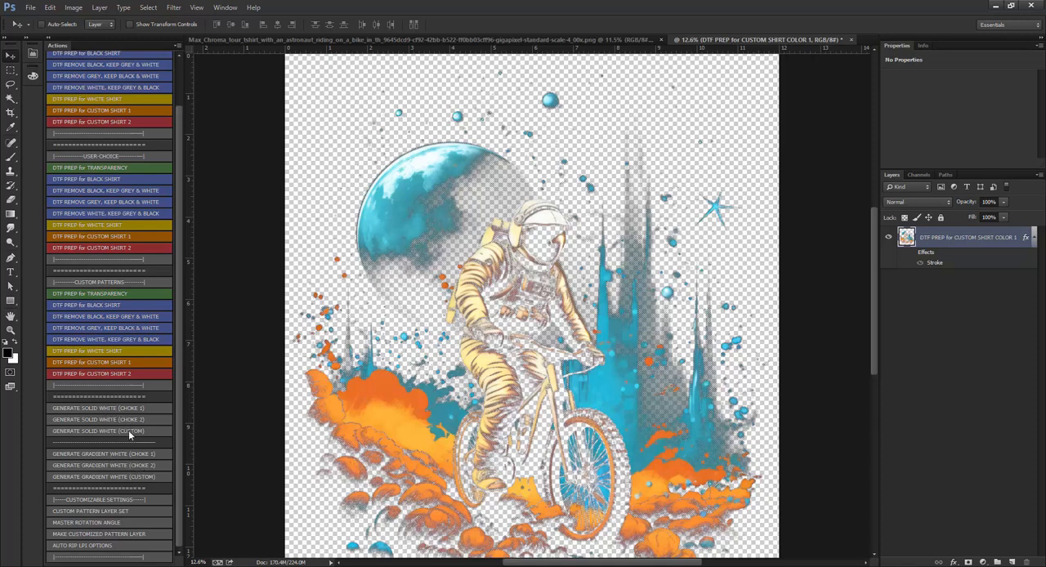
click(105, 462)
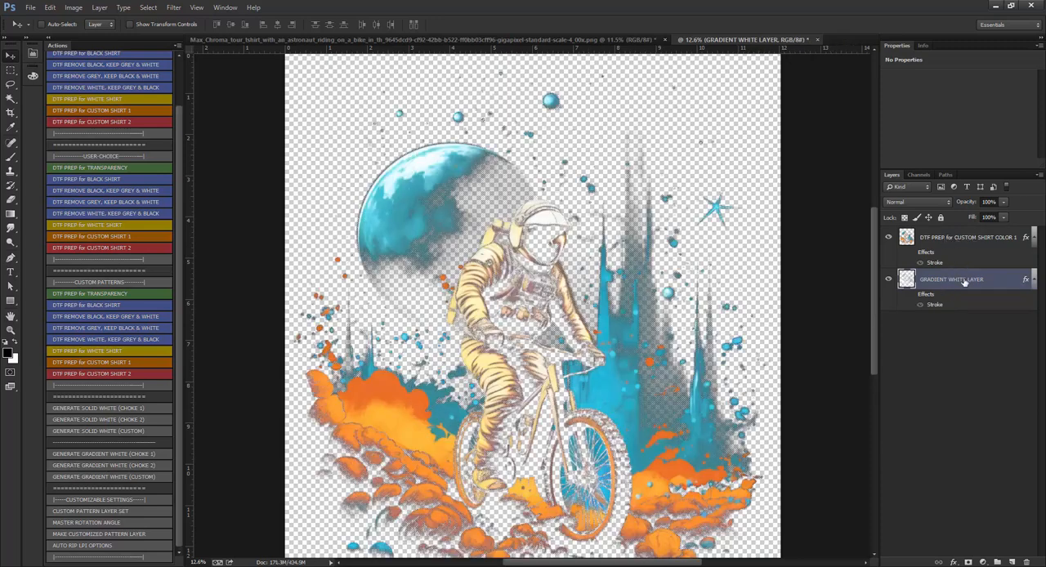
Add a dark brown #372c2c solid color fill layer and place it beneath the gradient white layer.
click(983, 562)
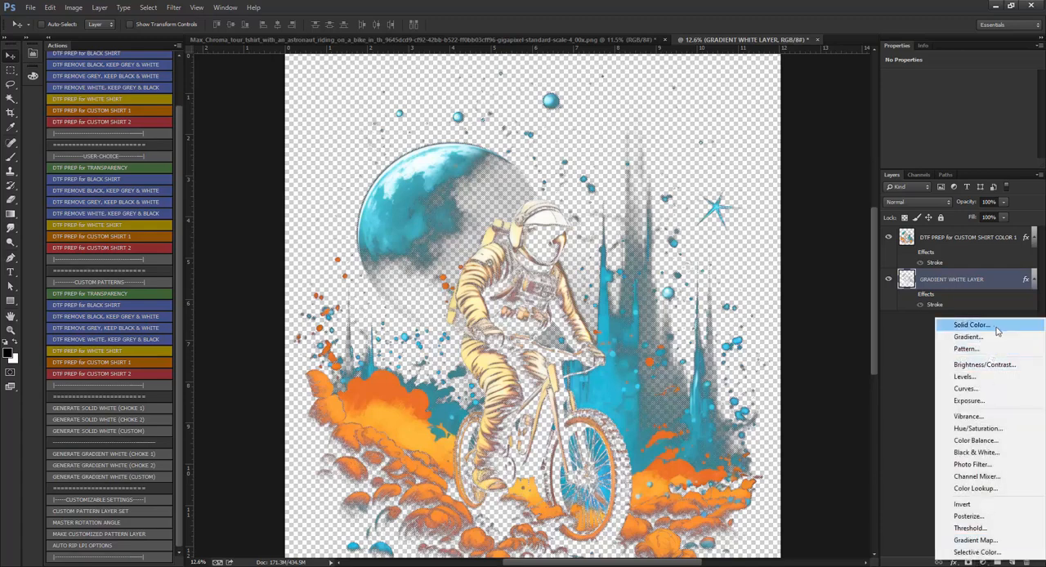
click(916, 325)
drag(721, 136, 745, 152)
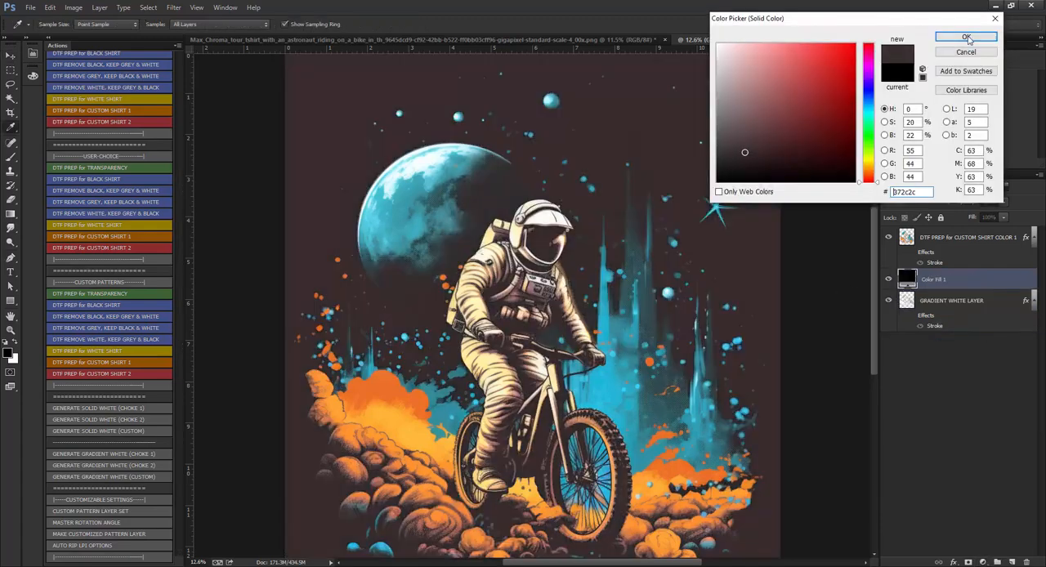
click(967, 37)
drag(989, 286, 978, 343)
Hide the colored design layer and examine the gradient white layer's halftone dots on the moon up close.
click(889, 237)
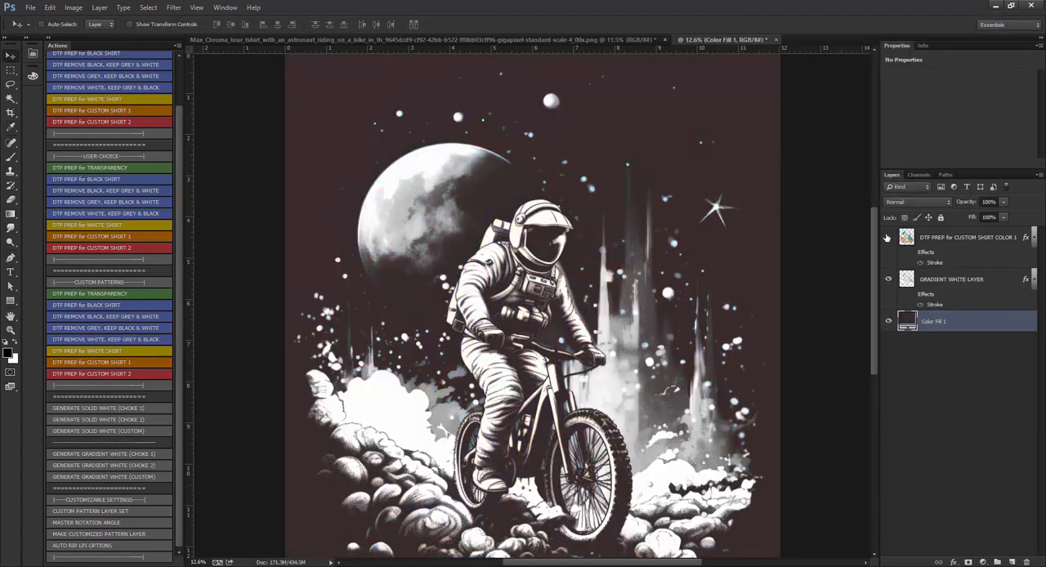
click(950, 281)
scroll(419, 131, up, 8)
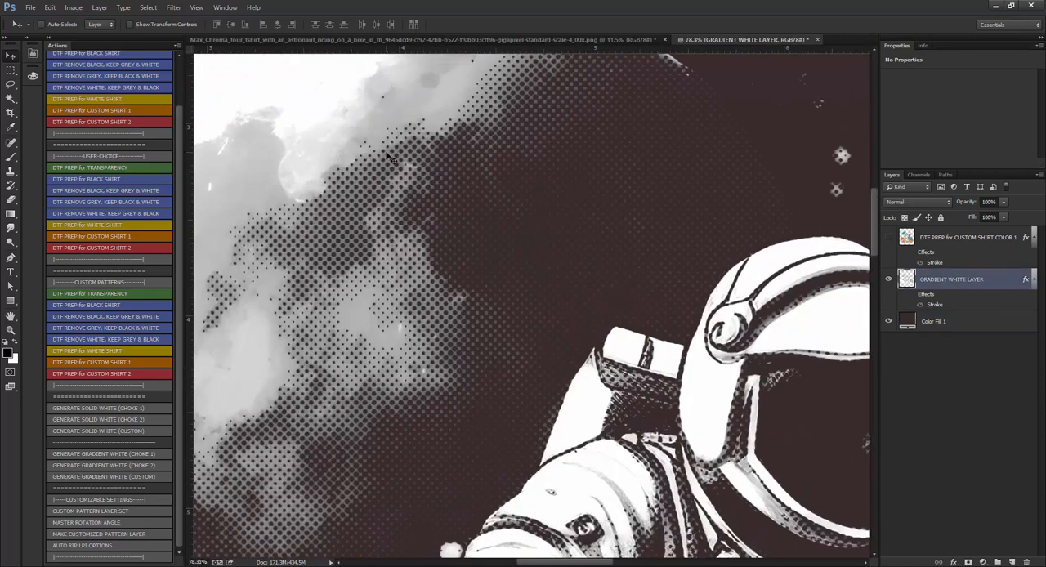
scroll(460, 160, up, 4)
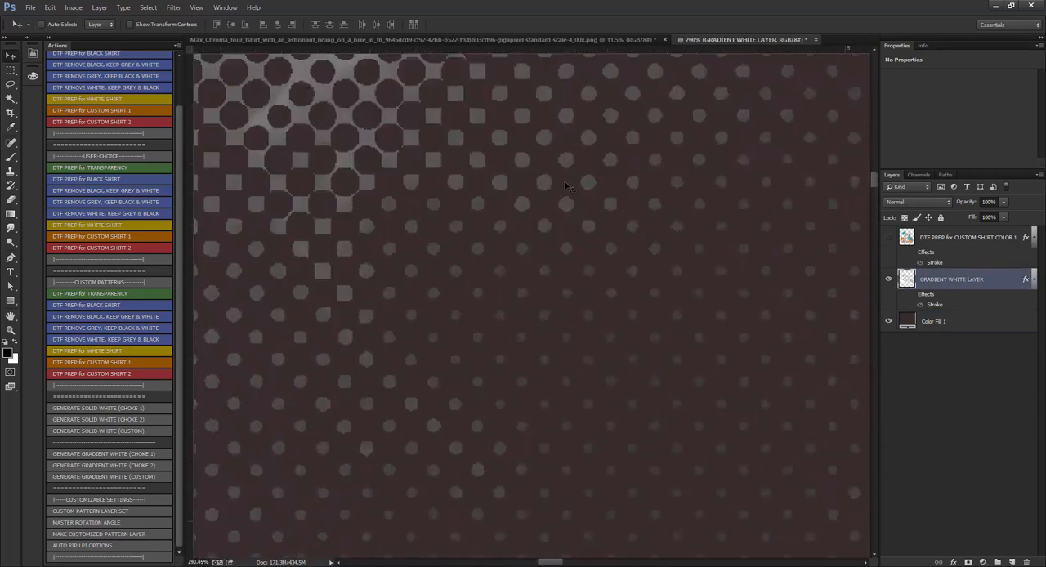
Show the colored design layer again and place GRADIENT WHITE LAYER above it.
click(889, 237)
click(958, 237)
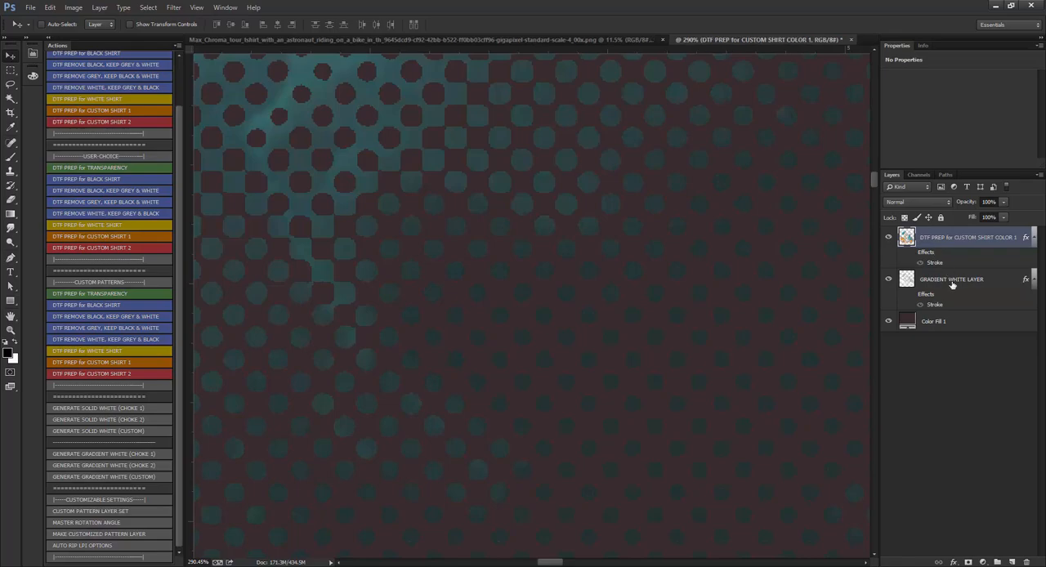
drag(958, 237, 959, 239)
Compare the choked white dots with the colored halftone dots around the moon, toggling the gradient white layer's visibility.
scroll(755, 247, down, 10)
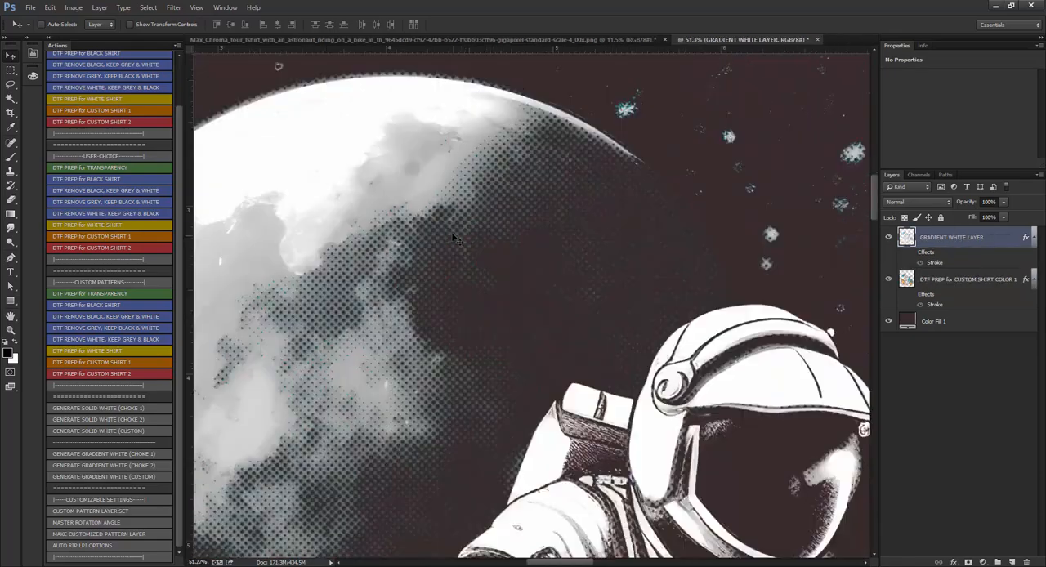
scroll(448, 238, down, 3)
scroll(469, 156, up, 5)
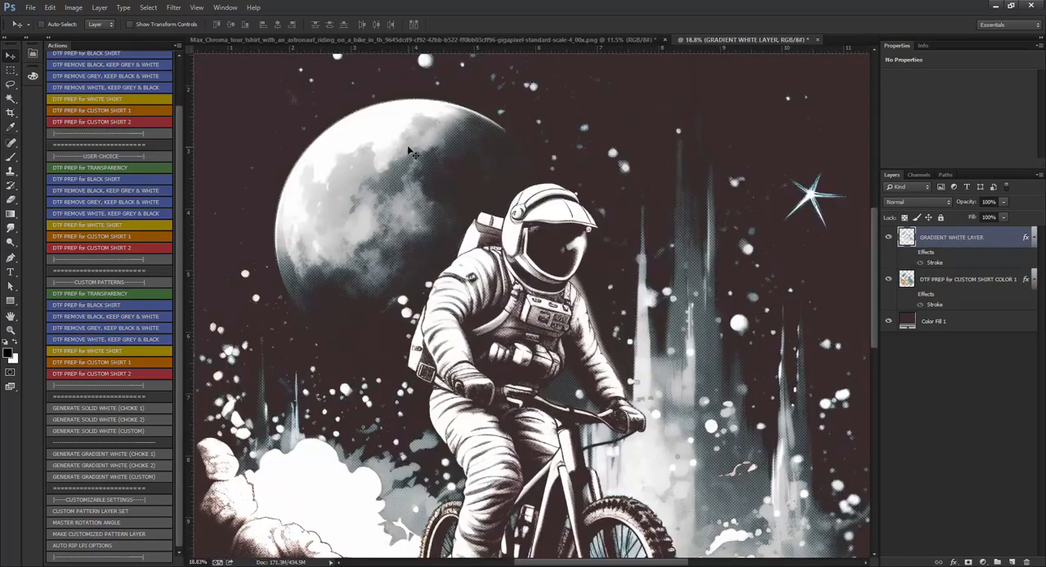
scroll(658, 229, up, 8)
click(889, 237)
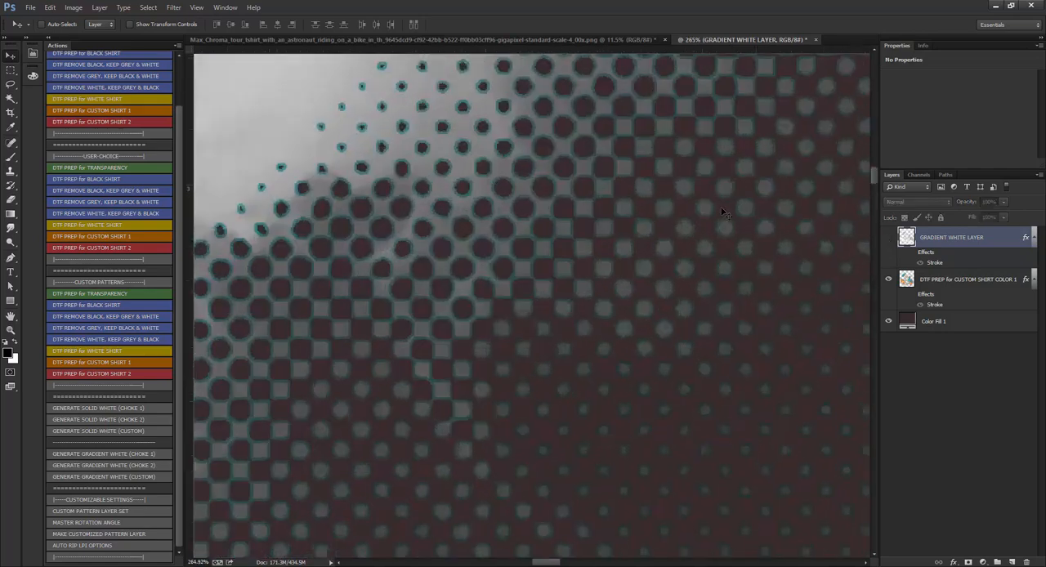
click(888, 237)
scroll(760, 337, up, 5)
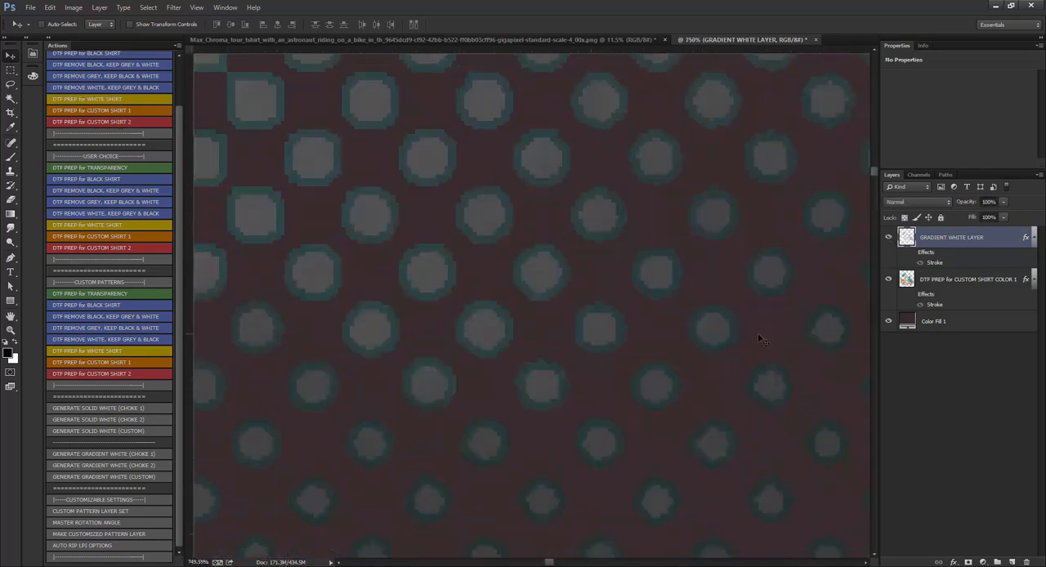
Inspect the gradient white underbase from the moon's dots out to the whole design, and hide GRADIENT WHITE LAYER to view the colors.
scroll(537, 274, down, 11)
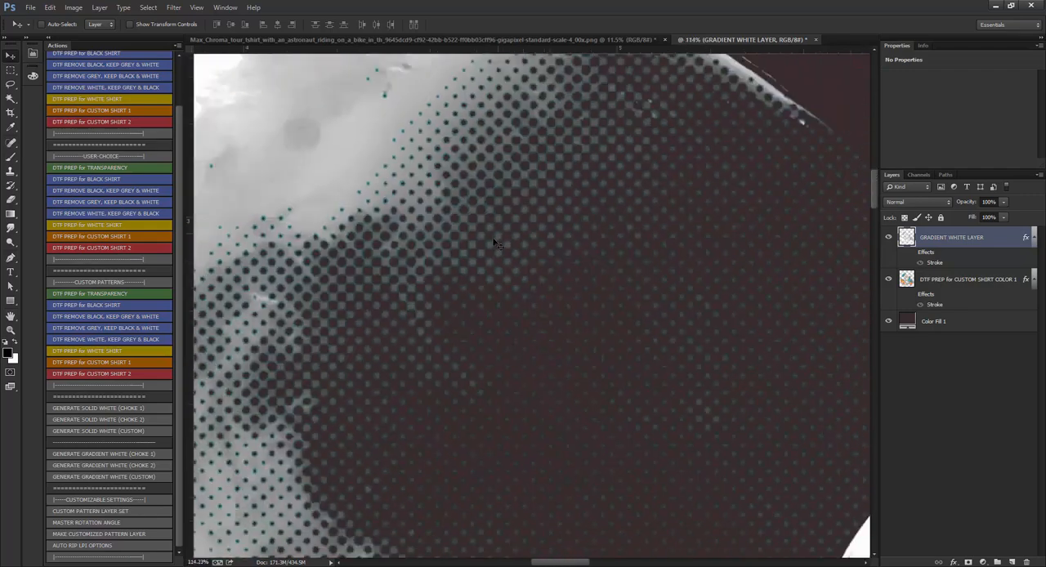
scroll(537, 274, down, 1)
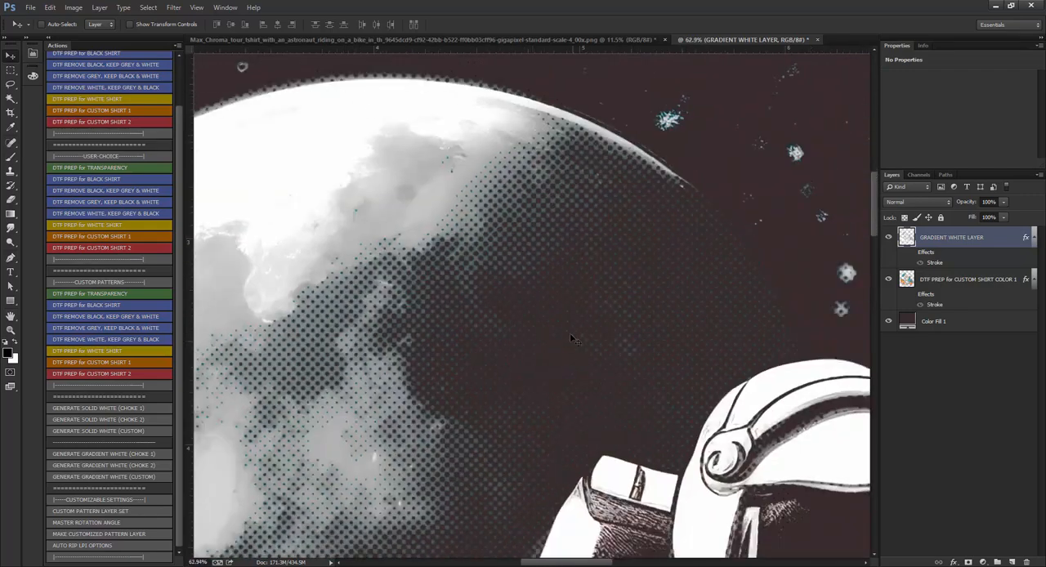
scroll(583, 354, down, 8)
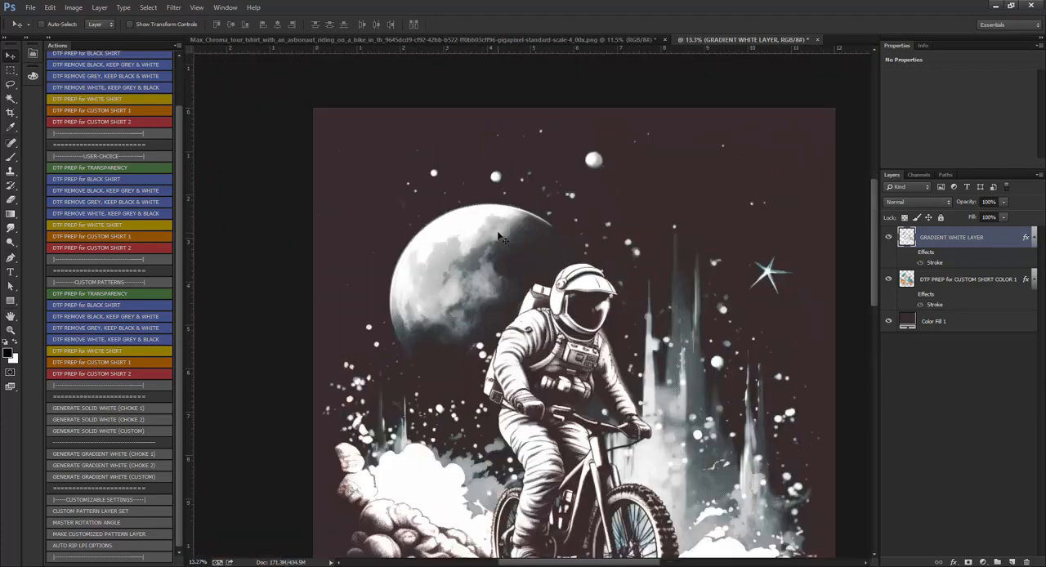
scroll(654, 313, down, 4)
scroll(604, 318, up, 3)
scroll(570, 312, down, 1)
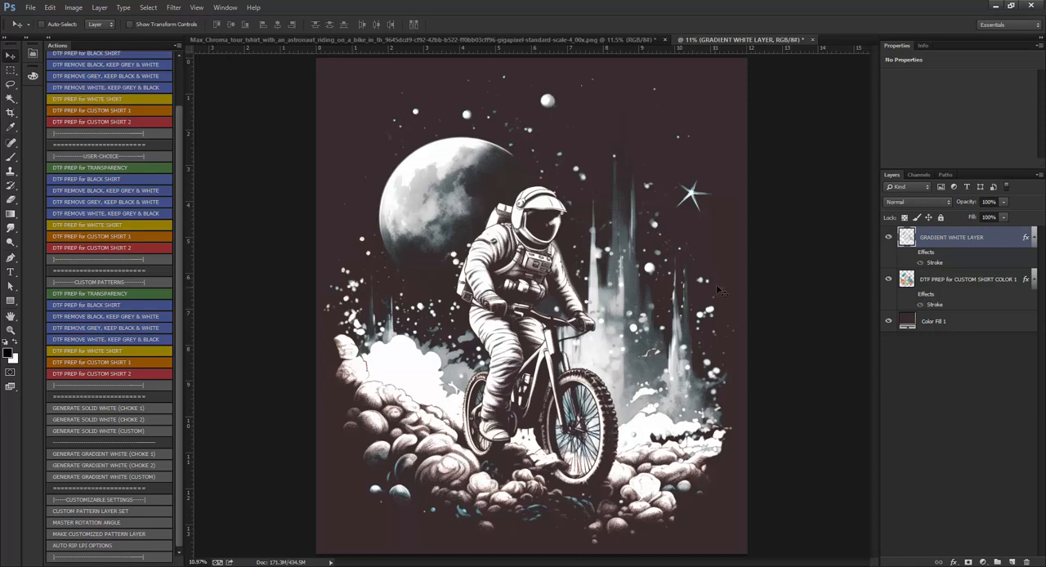
click(889, 238)
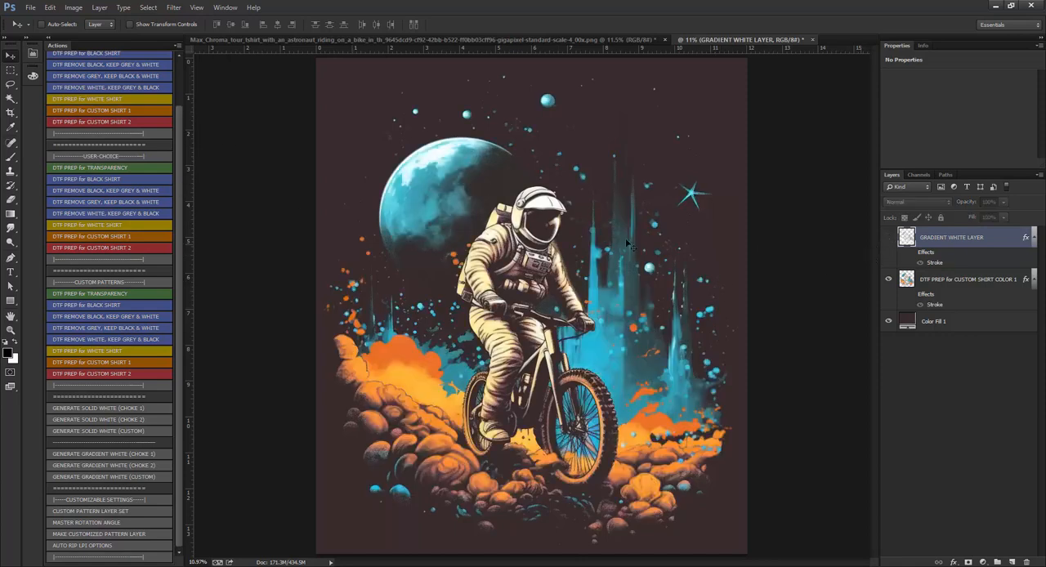
Change the solid color fill background beneath the design to light grey #c1c1c1.
double_click(908, 322)
text(c8c8c8)
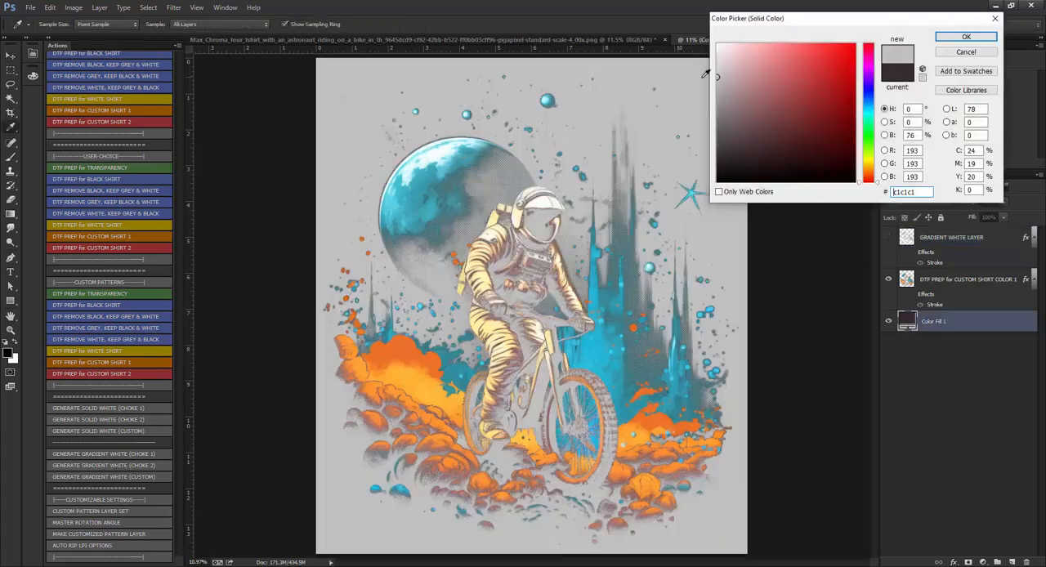
click(966, 37)
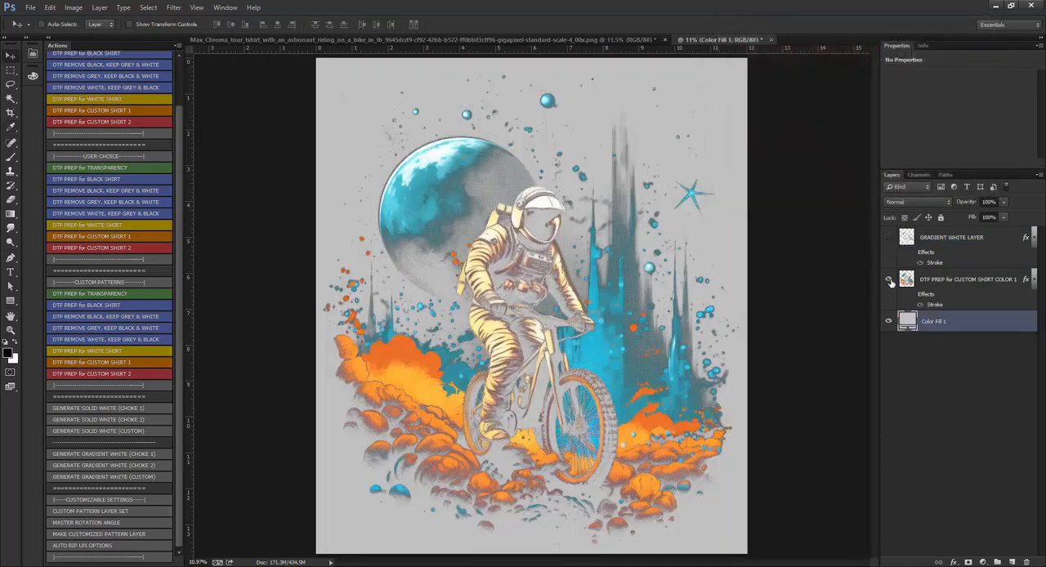
Show GRADIENT WHITE LAYER again and inspect its choke around the bike and rocks against the grey background.
click(889, 238)
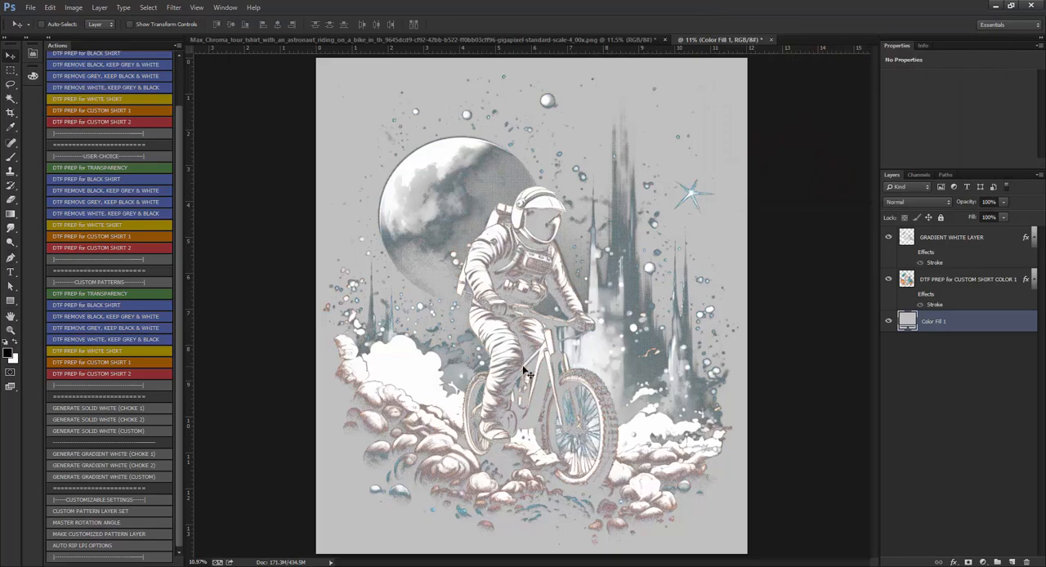
scroll(611, 464, up, 5)
scroll(739, 409, down, 5)
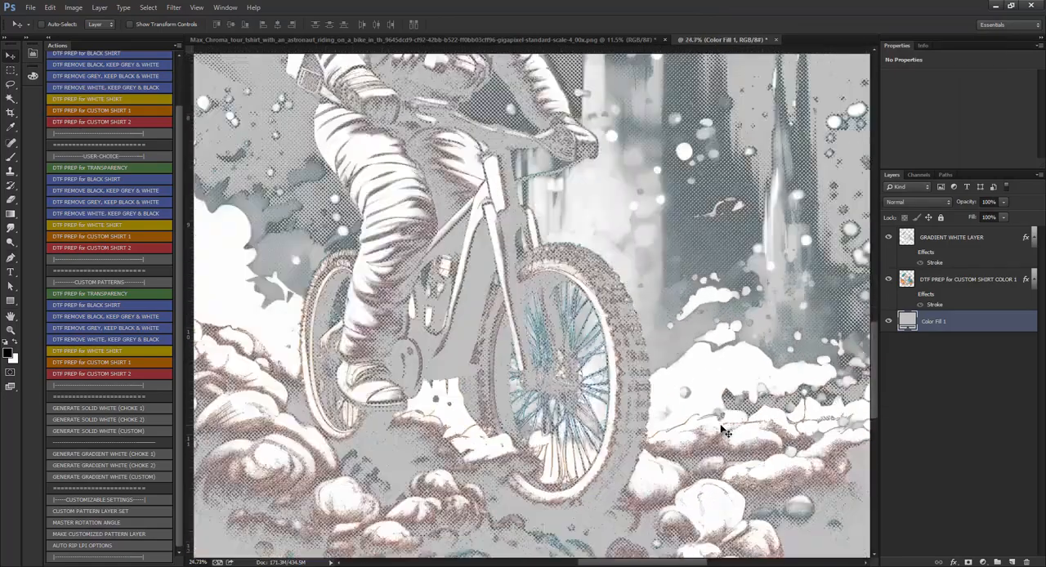
scroll(586, 276, up, 1)
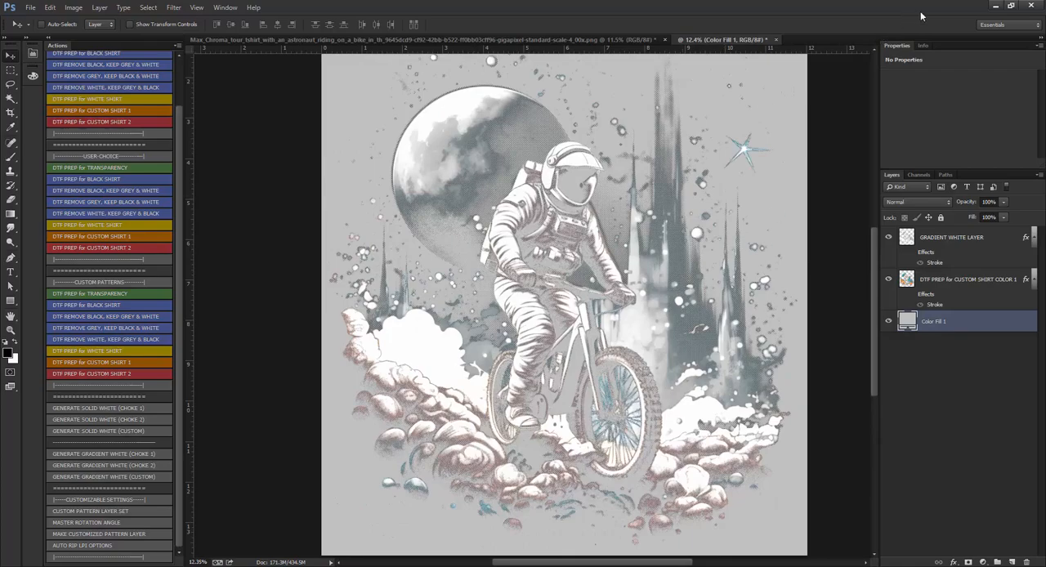
Switch to DTFRIP and view the astronaut design in Color and then in the combined Preview.
click(994, 5)
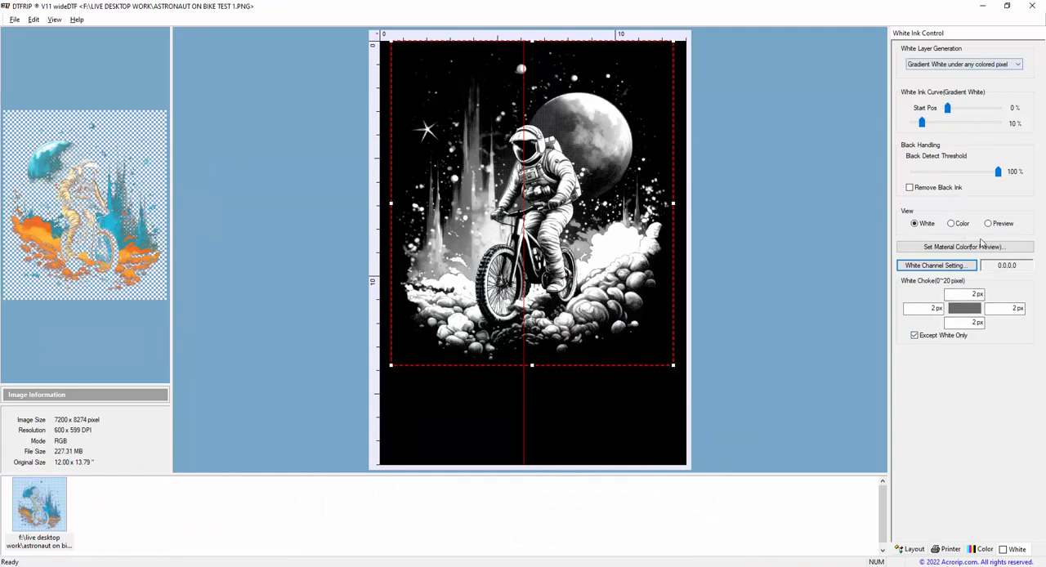
click(953, 224)
click(989, 224)
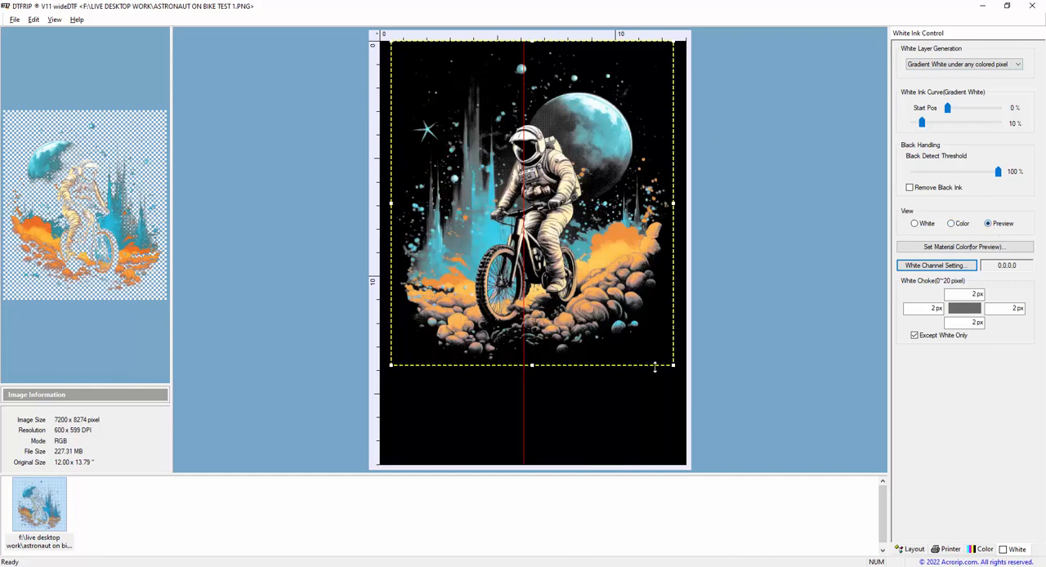
Print one copy of the design on the Stylus Pro 3800 with WHITE+COLOR enabled and the drying time per head pass at 0.
click(952, 550)
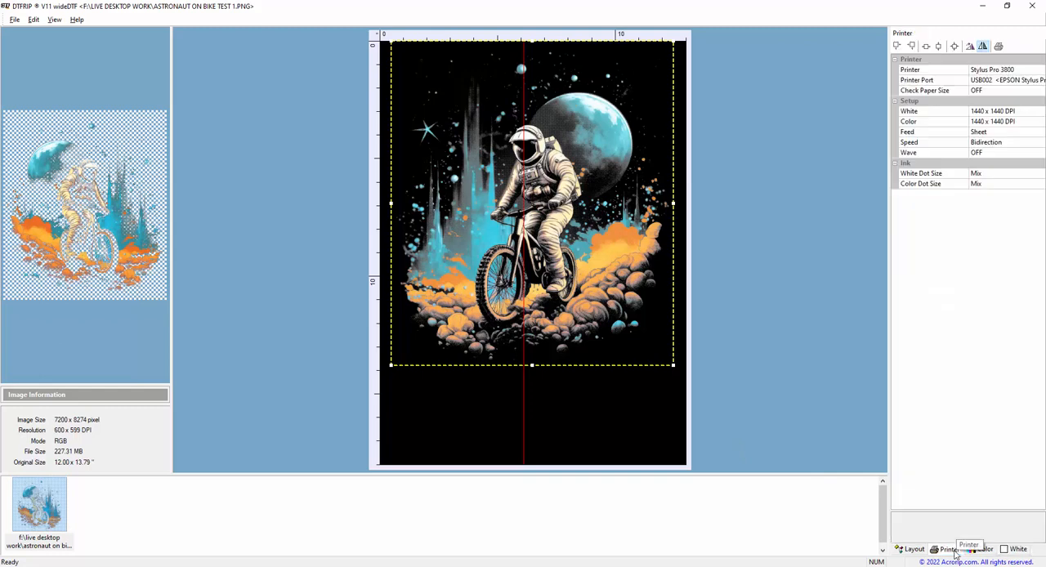
click(998, 46)
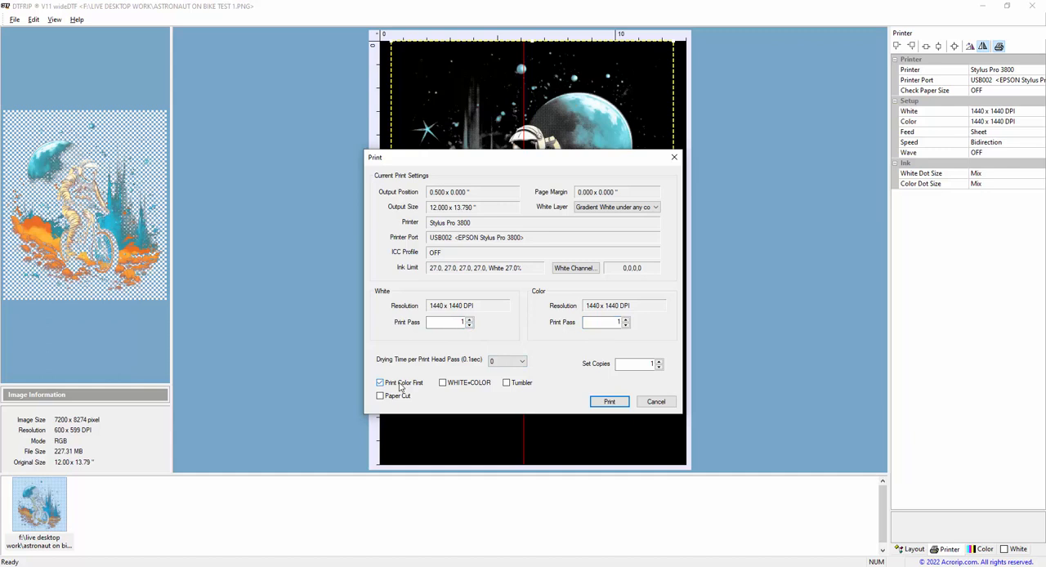
click(446, 388)
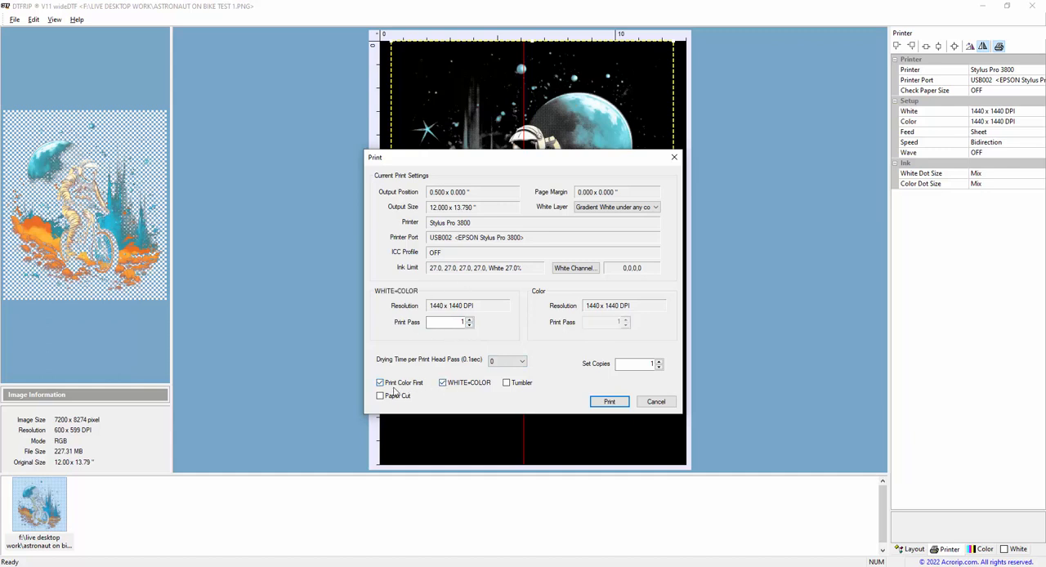
click(503, 365)
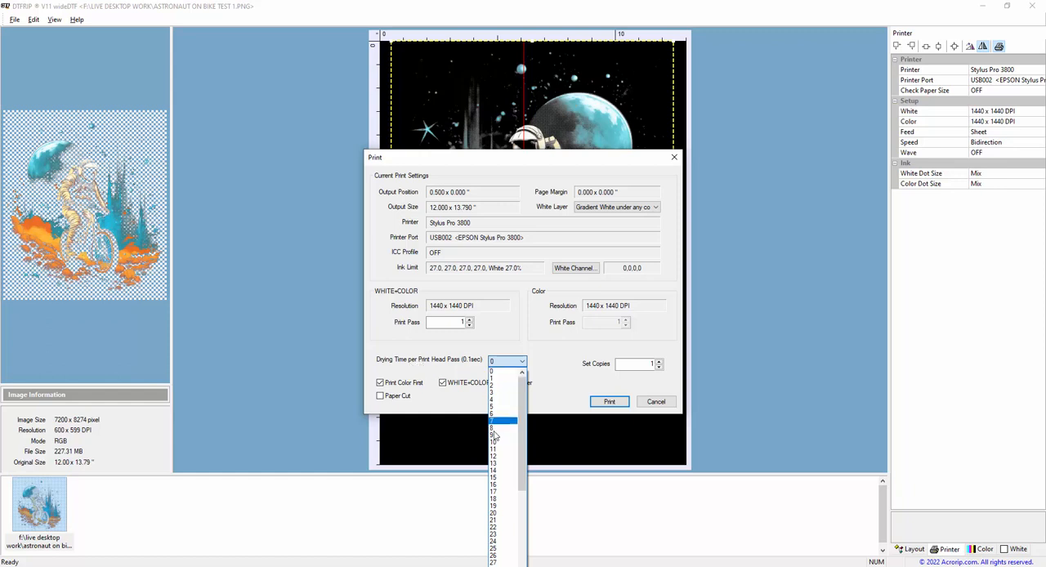
click(496, 348)
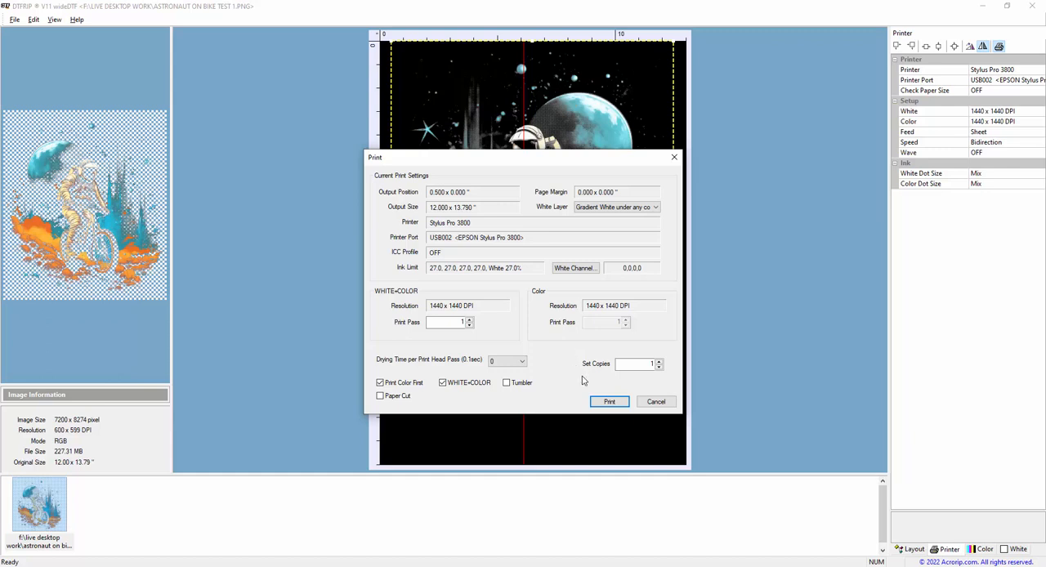
click(610, 403)
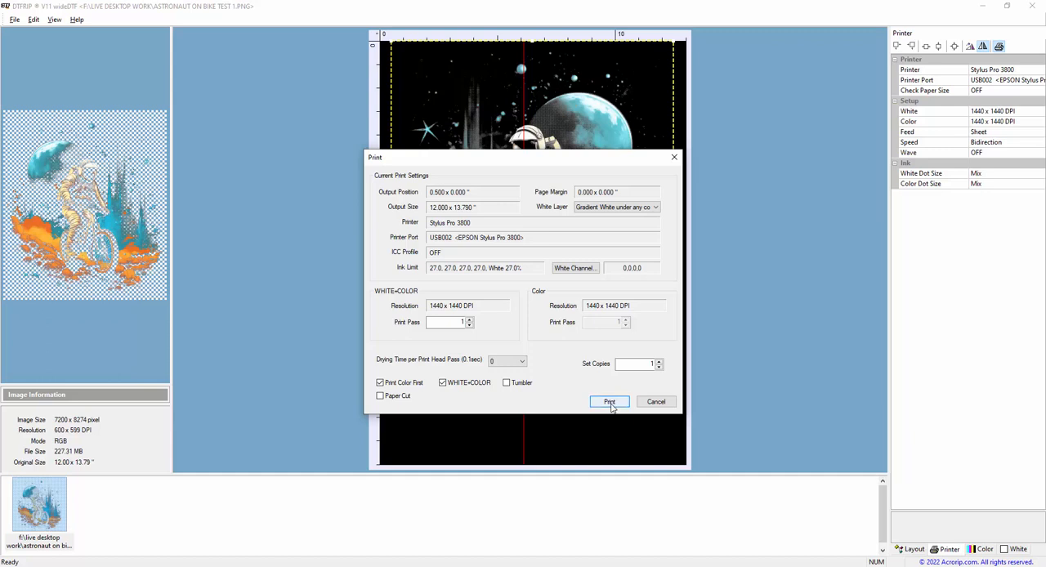